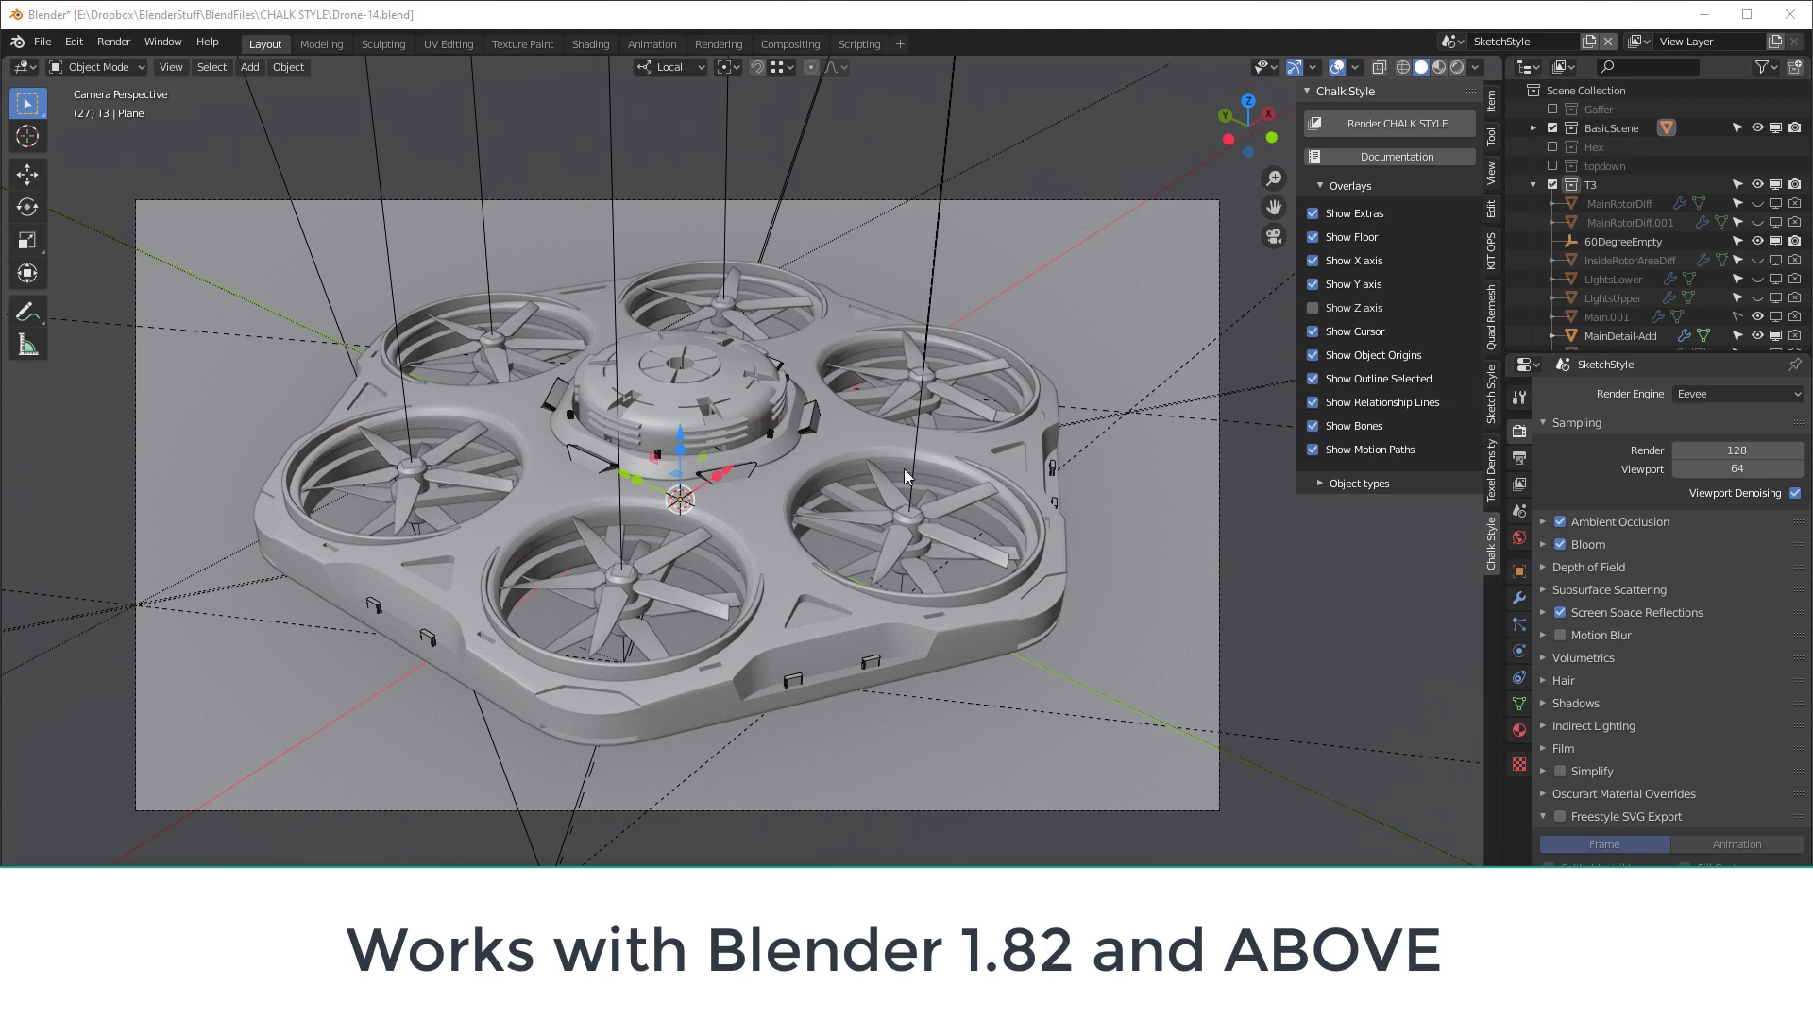
- Select a drone rotor and expand the Chalk Style Object types overlay options, then pick another rotor
click(903, 469)
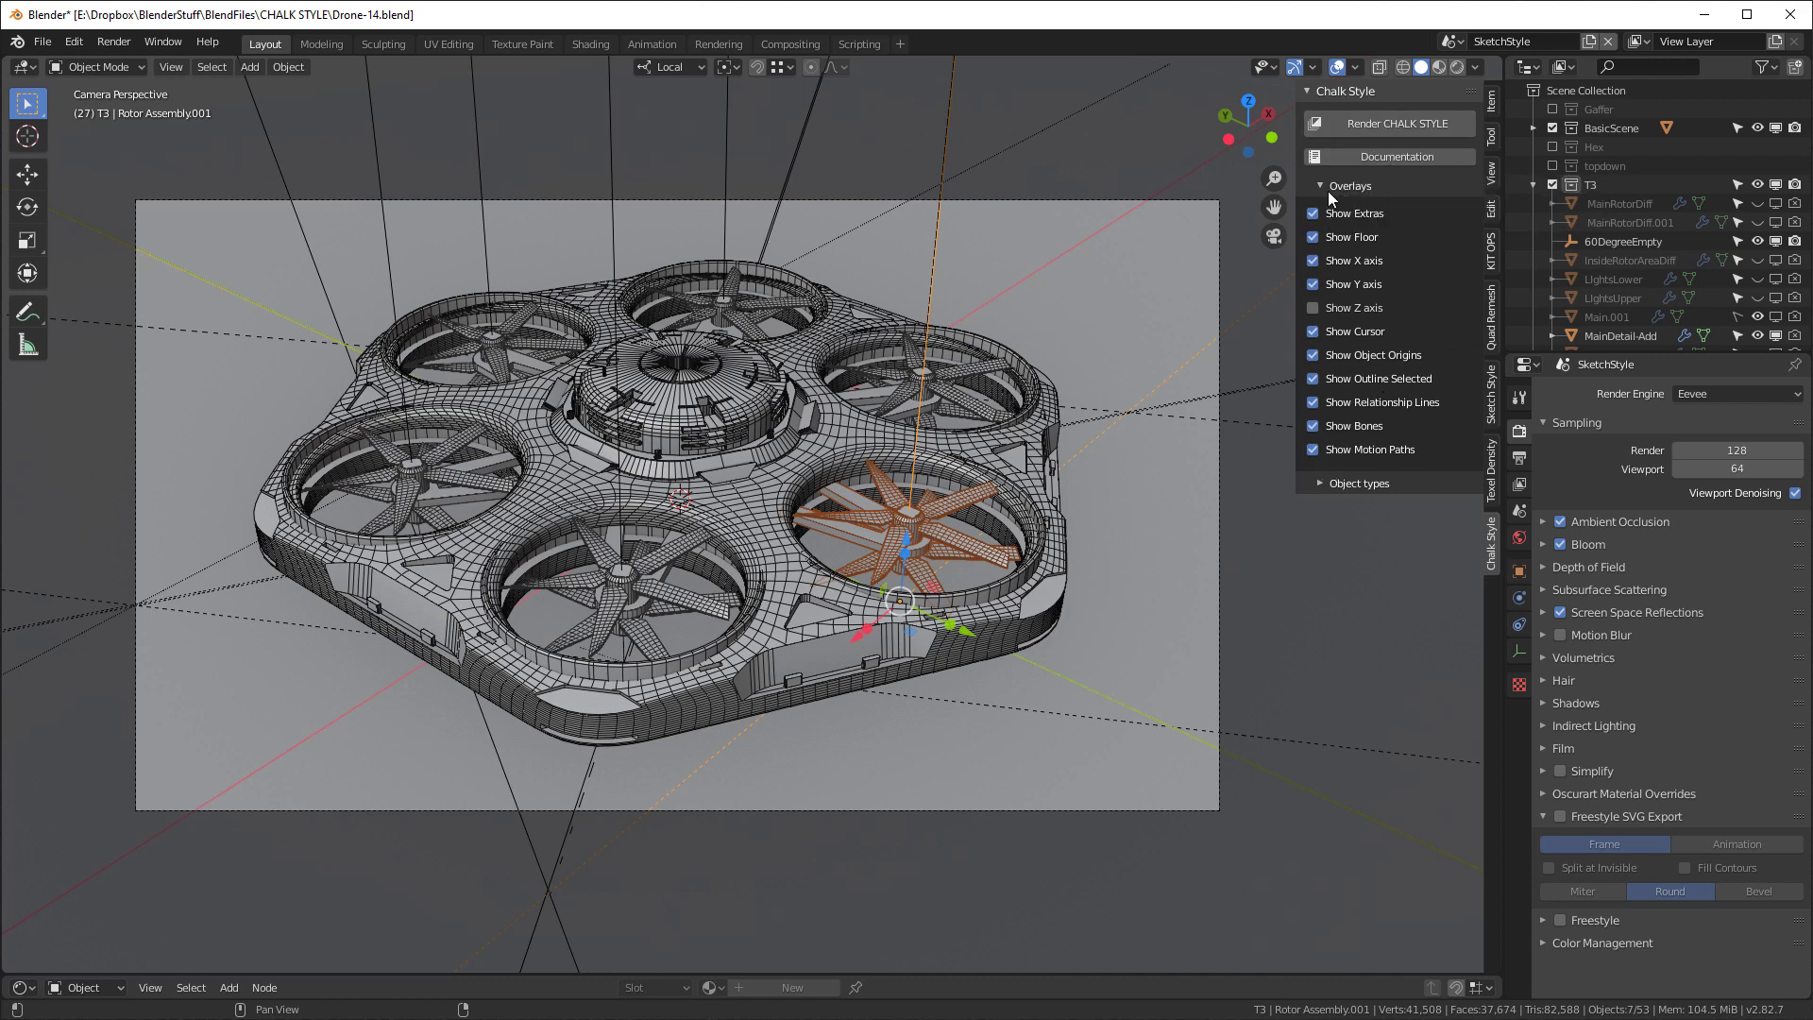
click(1318, 484)
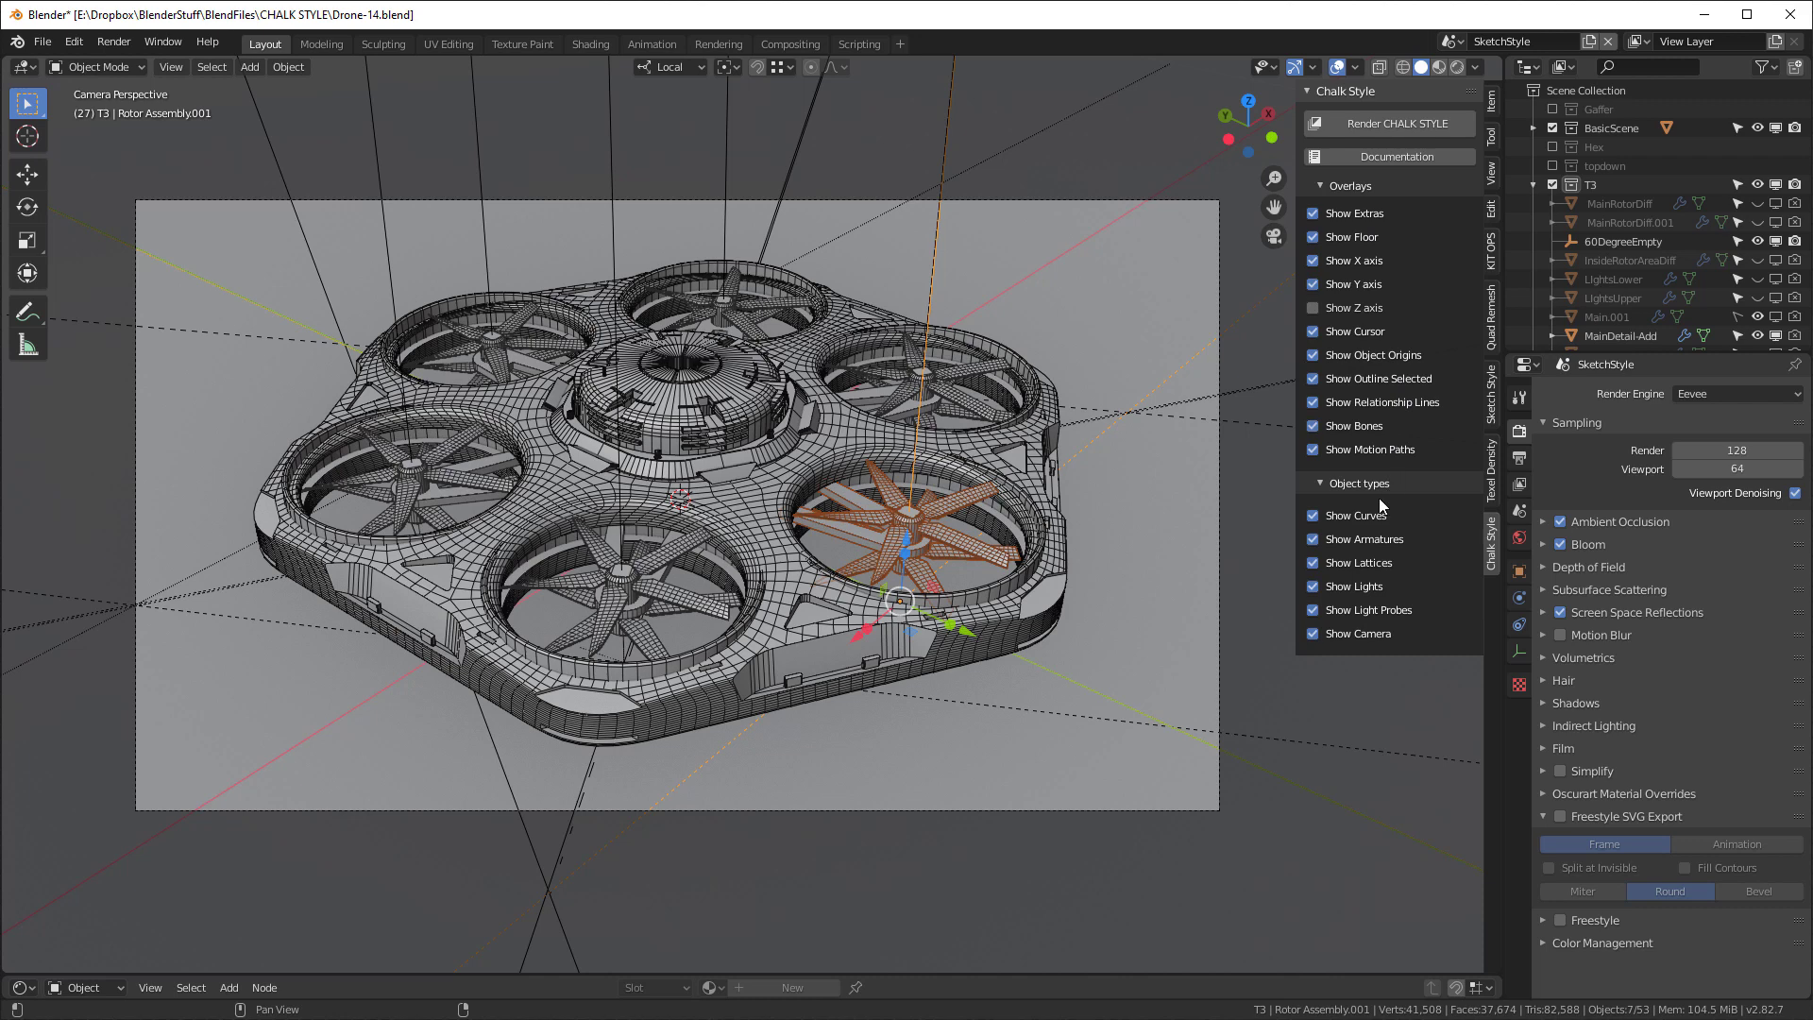
key(ctrl+z)
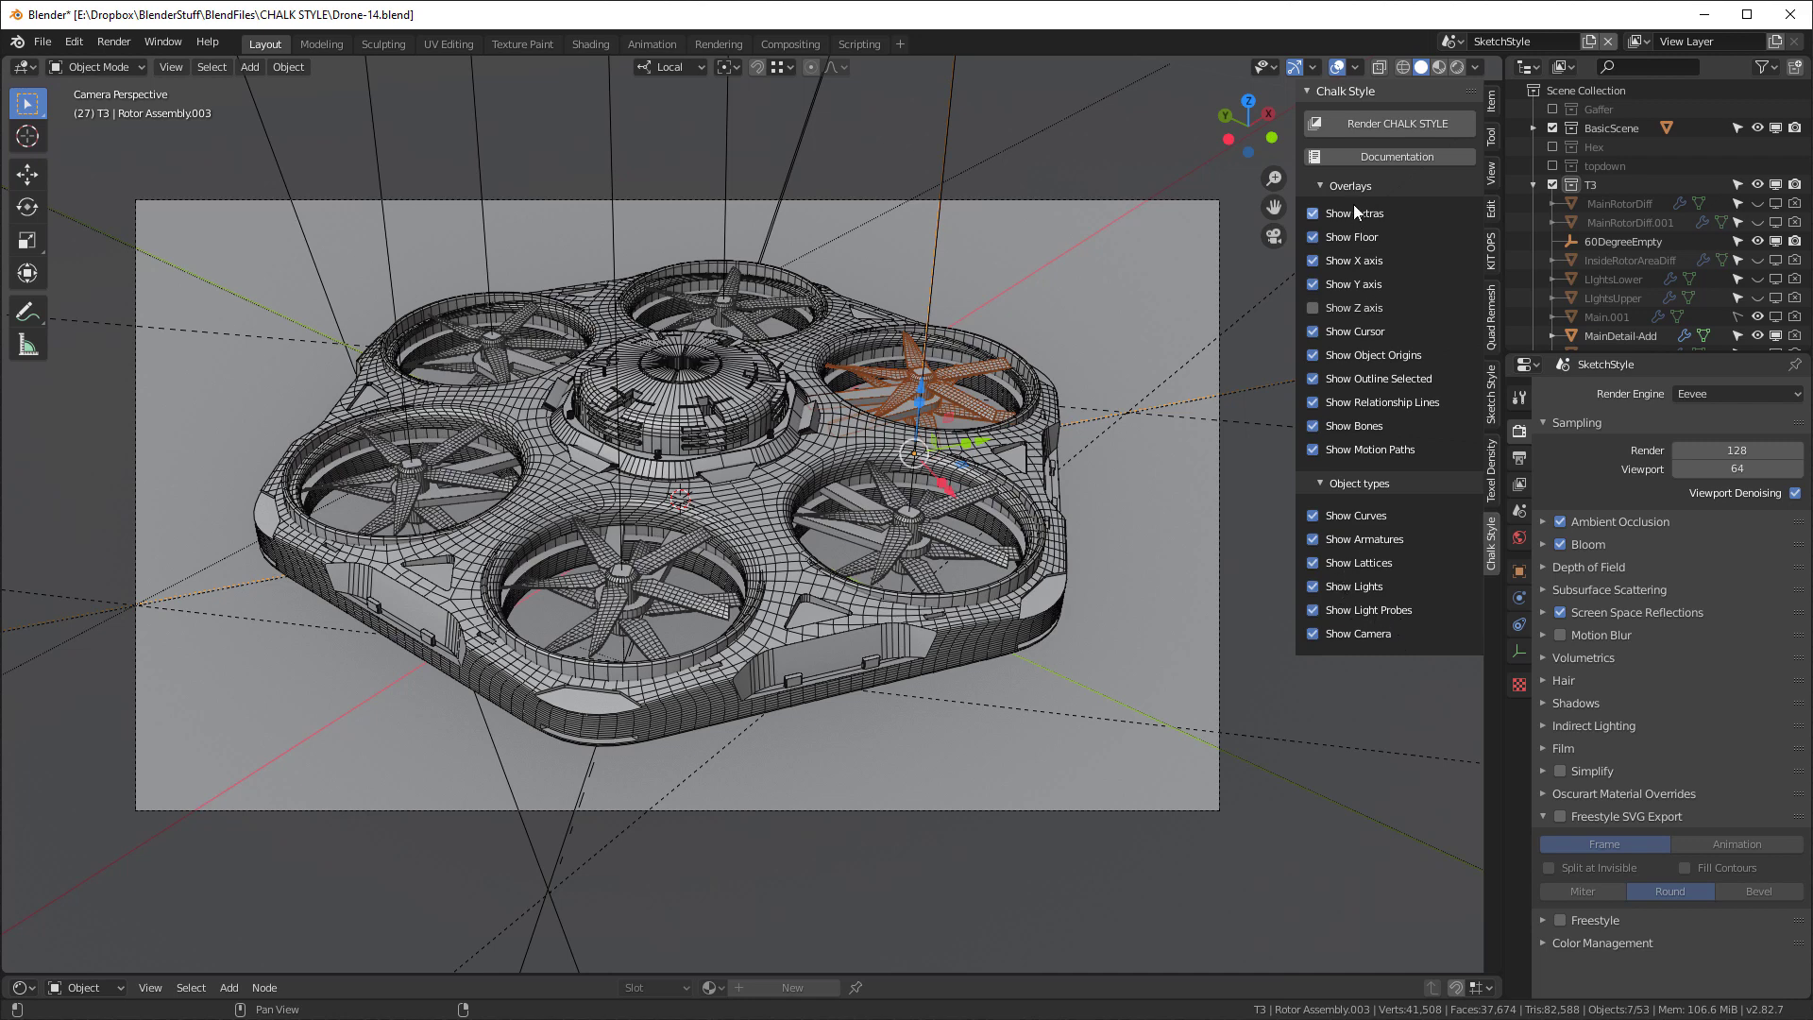
- Turn off the extras, floor, axes, cursor and origin overlays and collapse Object types
drag(1320, 218, 1316, 372)
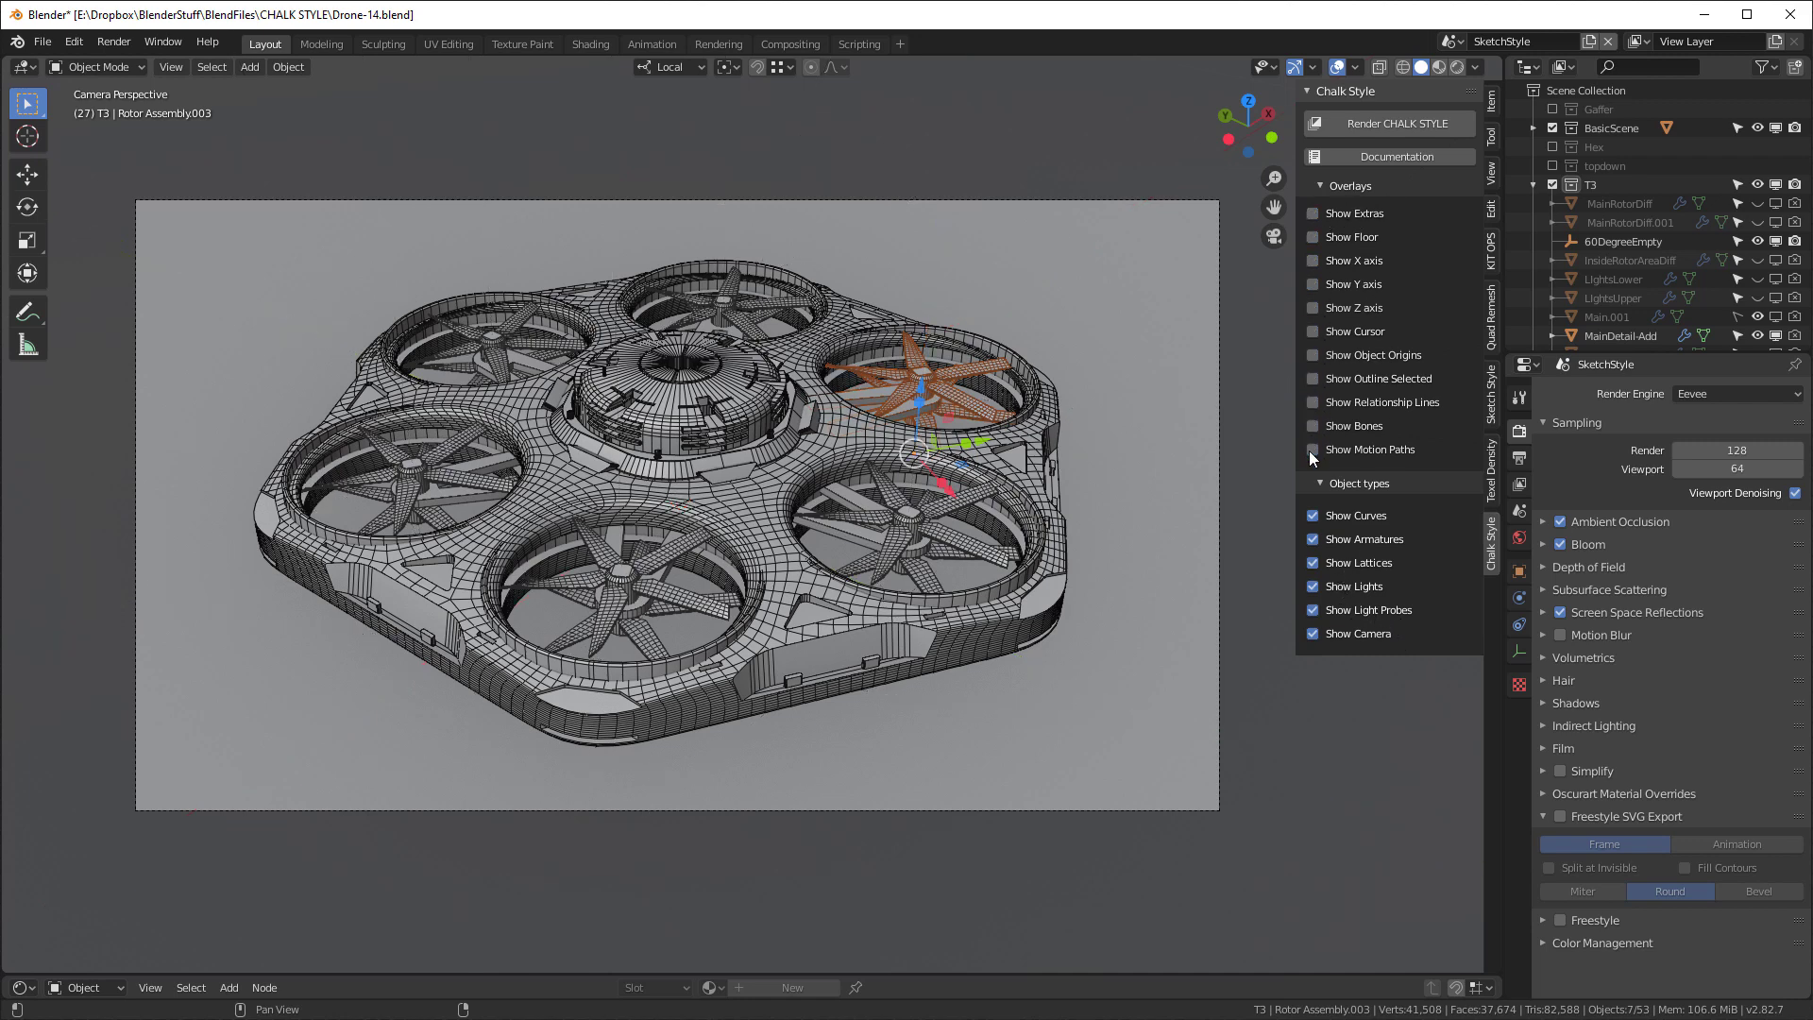
click(1318, 485)
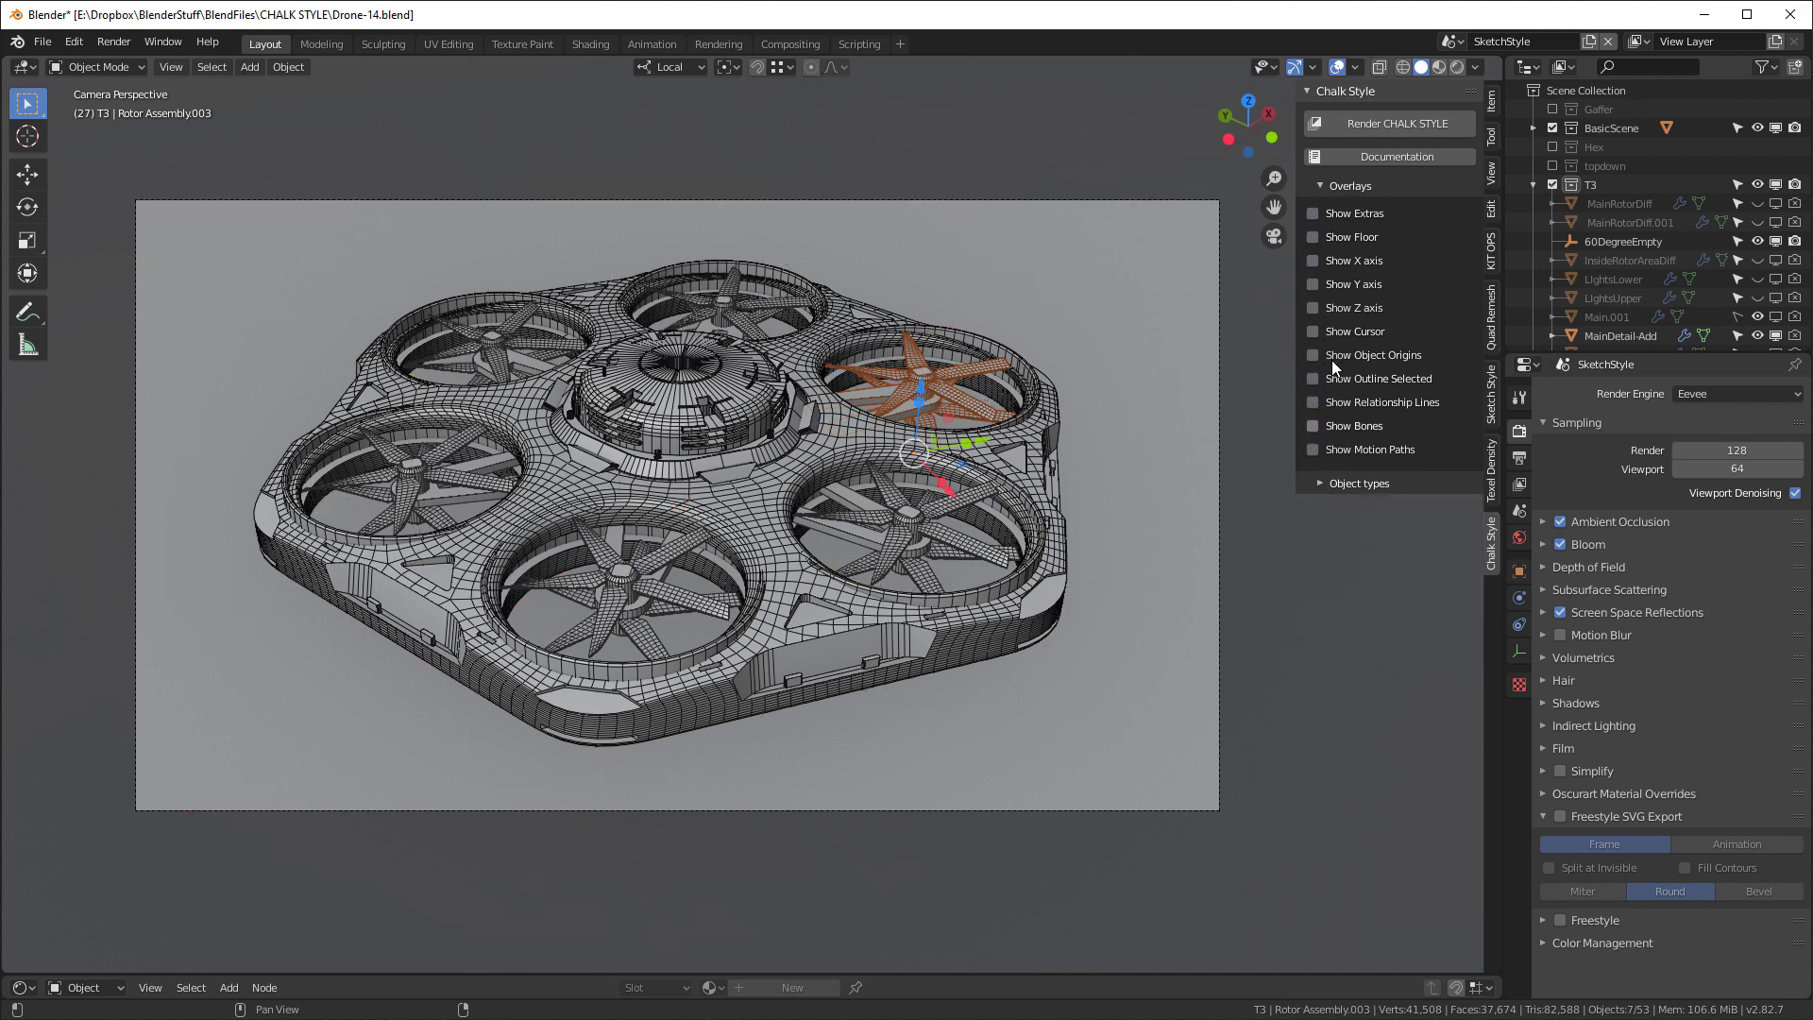
click(1318, 483)
click(1318, 480)
- Clear the selection and show output settings: 1920 × 1080, /tmp folder, JPEG at 90%
click(1123, 259)
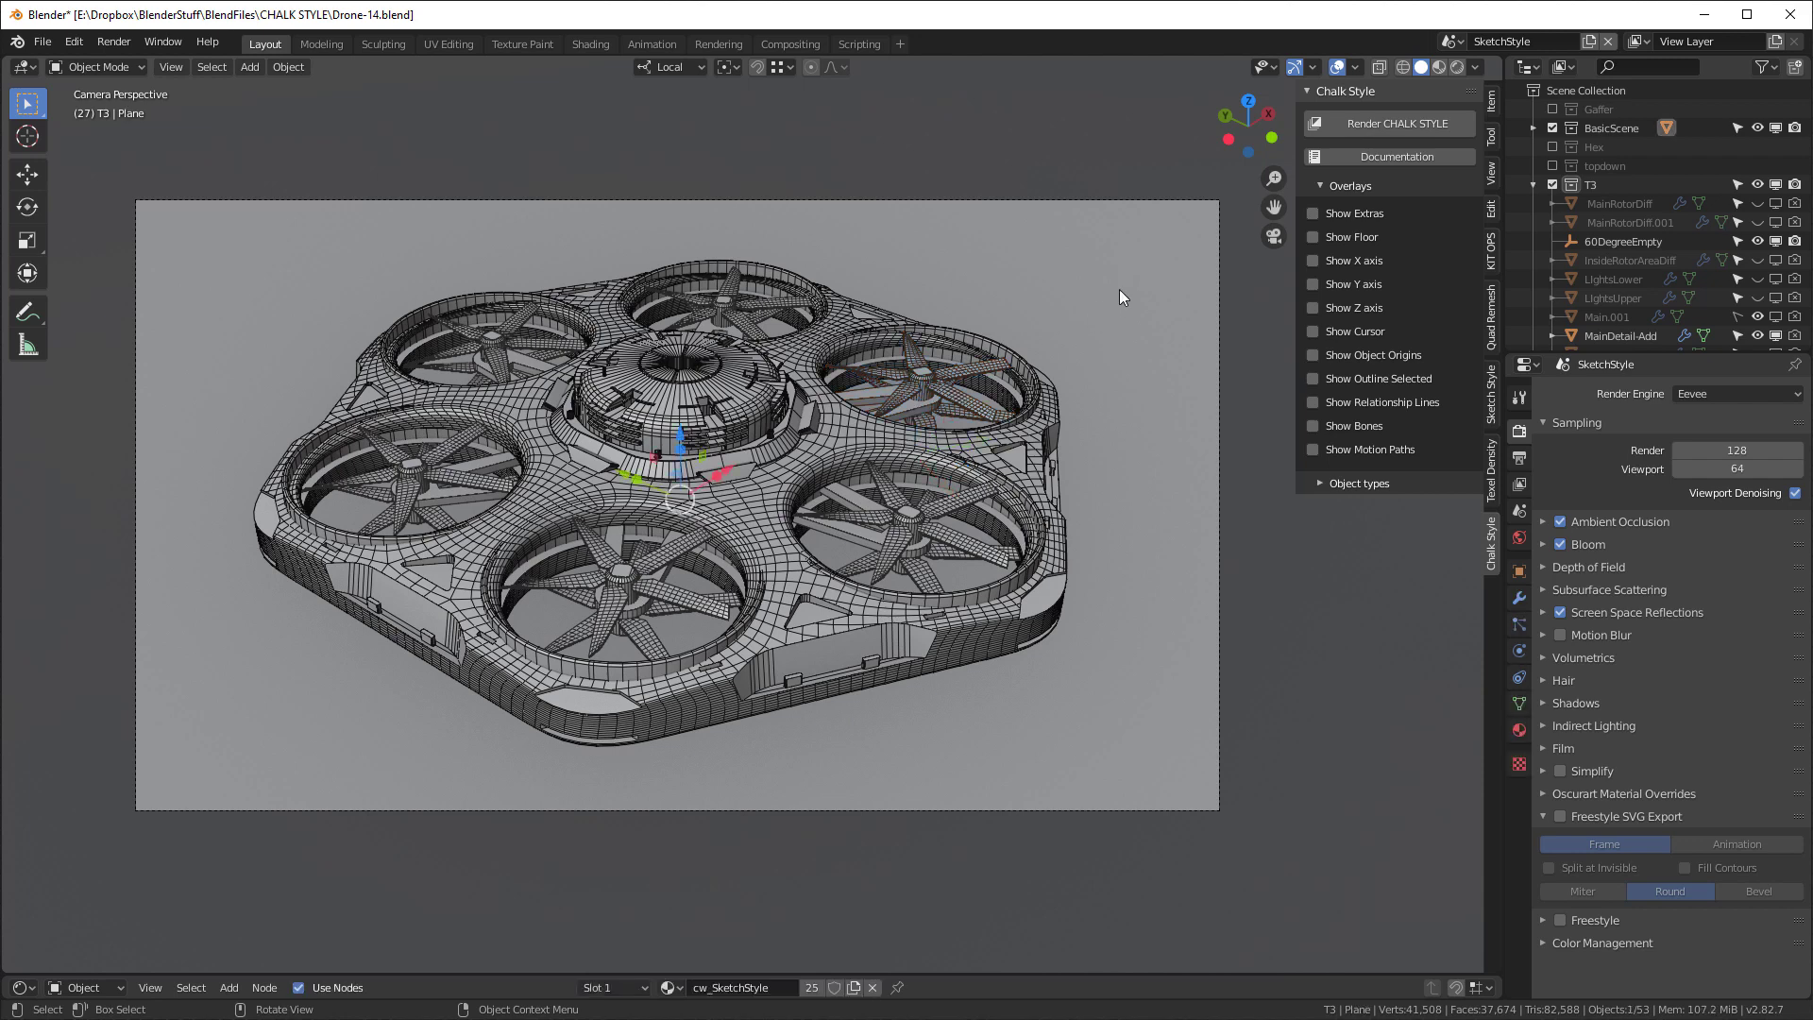
key(a)
key(alt+a)
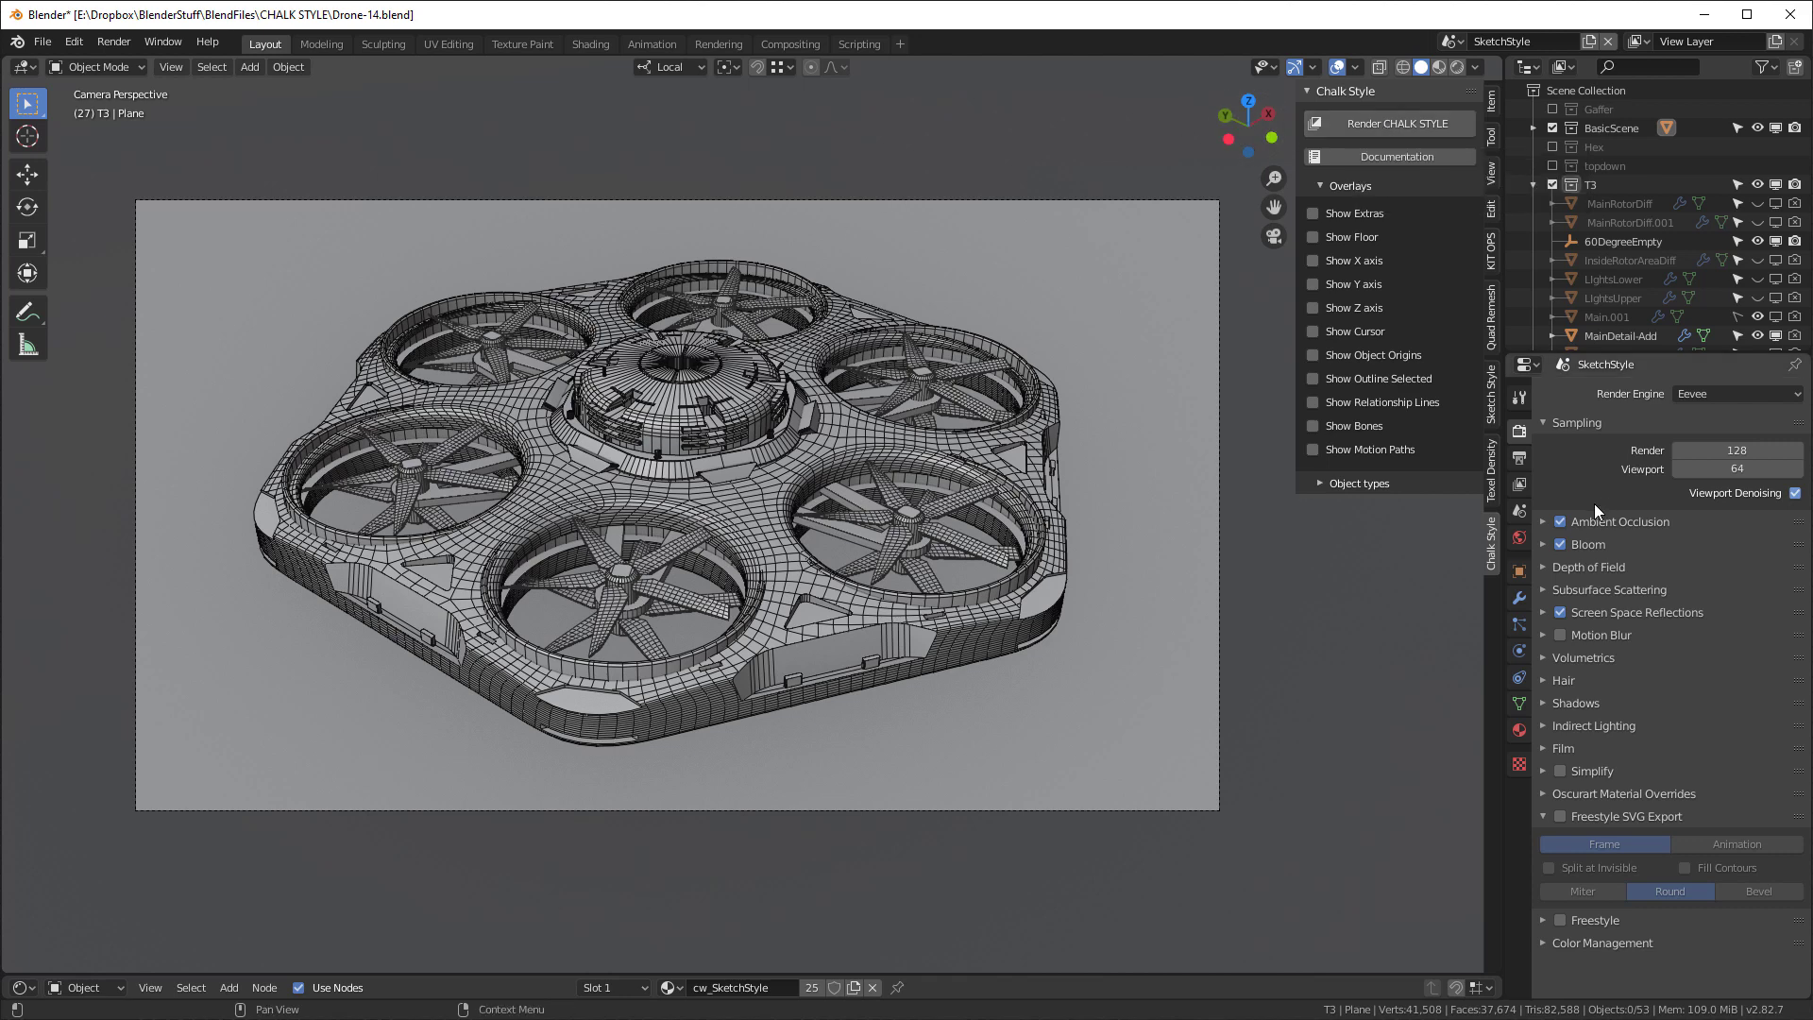
click(1519, 459)
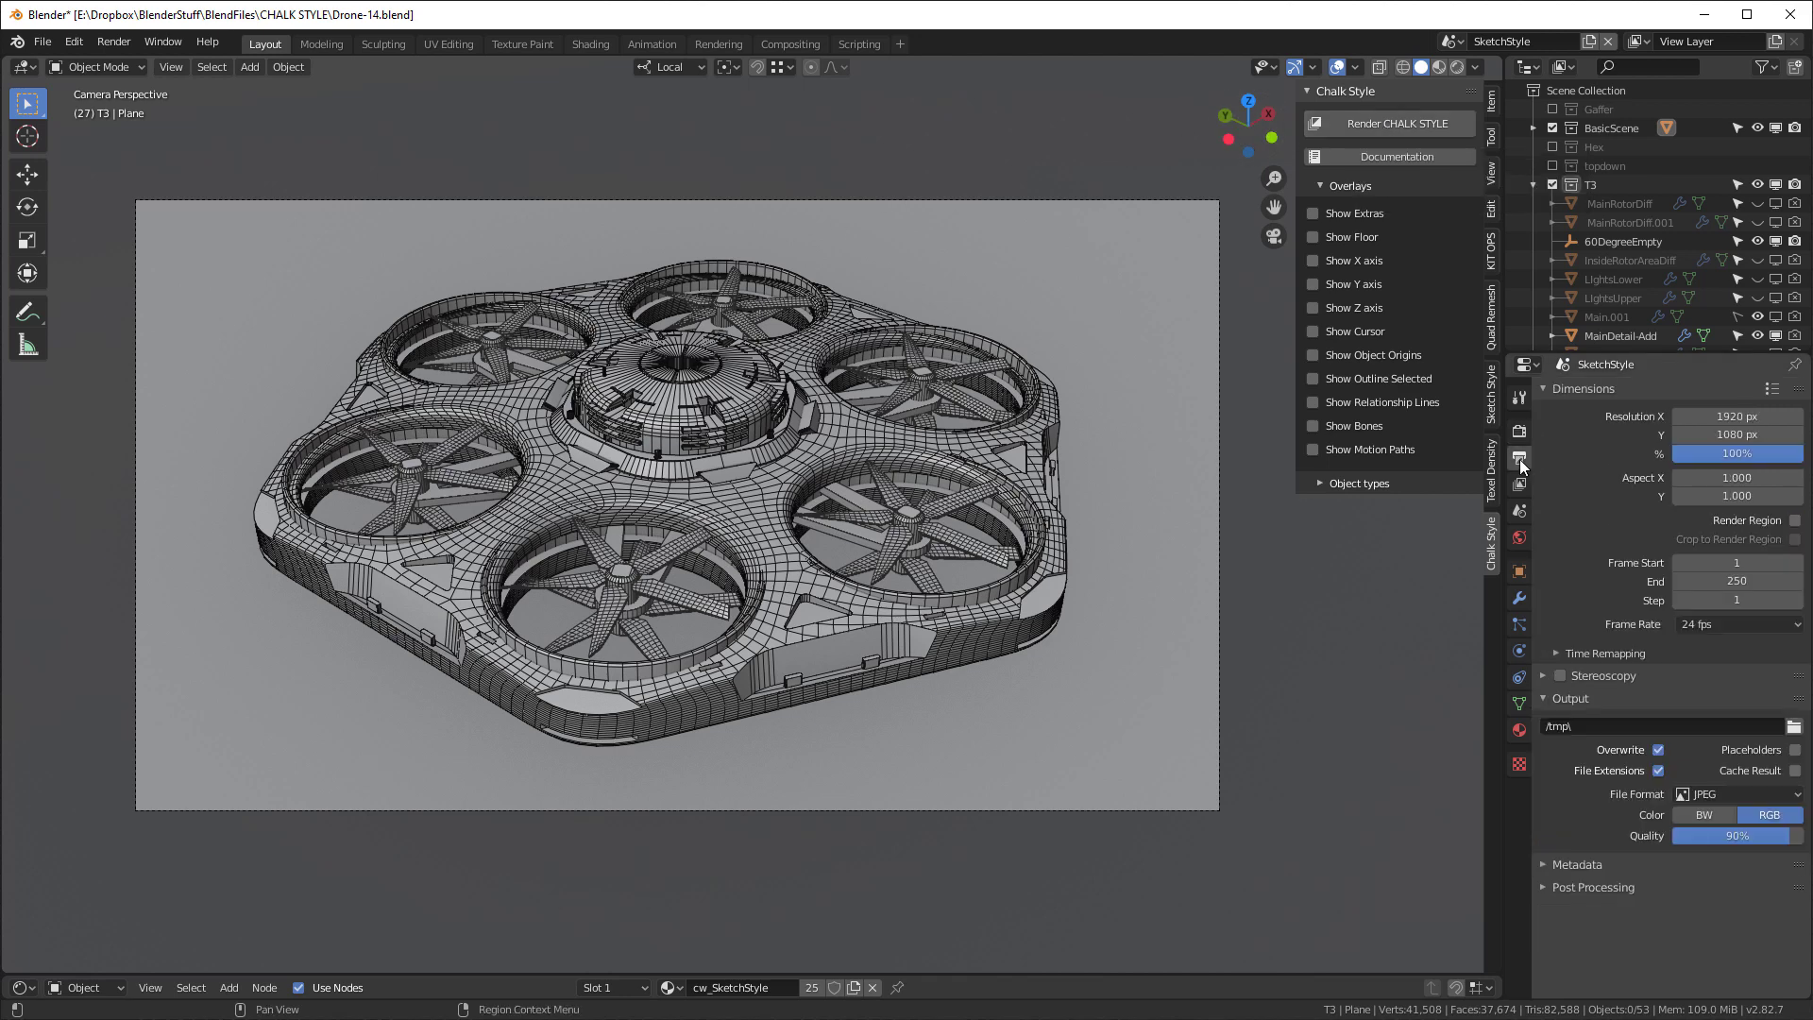
- Render the drone in Chalk Style, producing ao.png, outline.png and wireframe.png in C:\tmp
click(1353, 122)
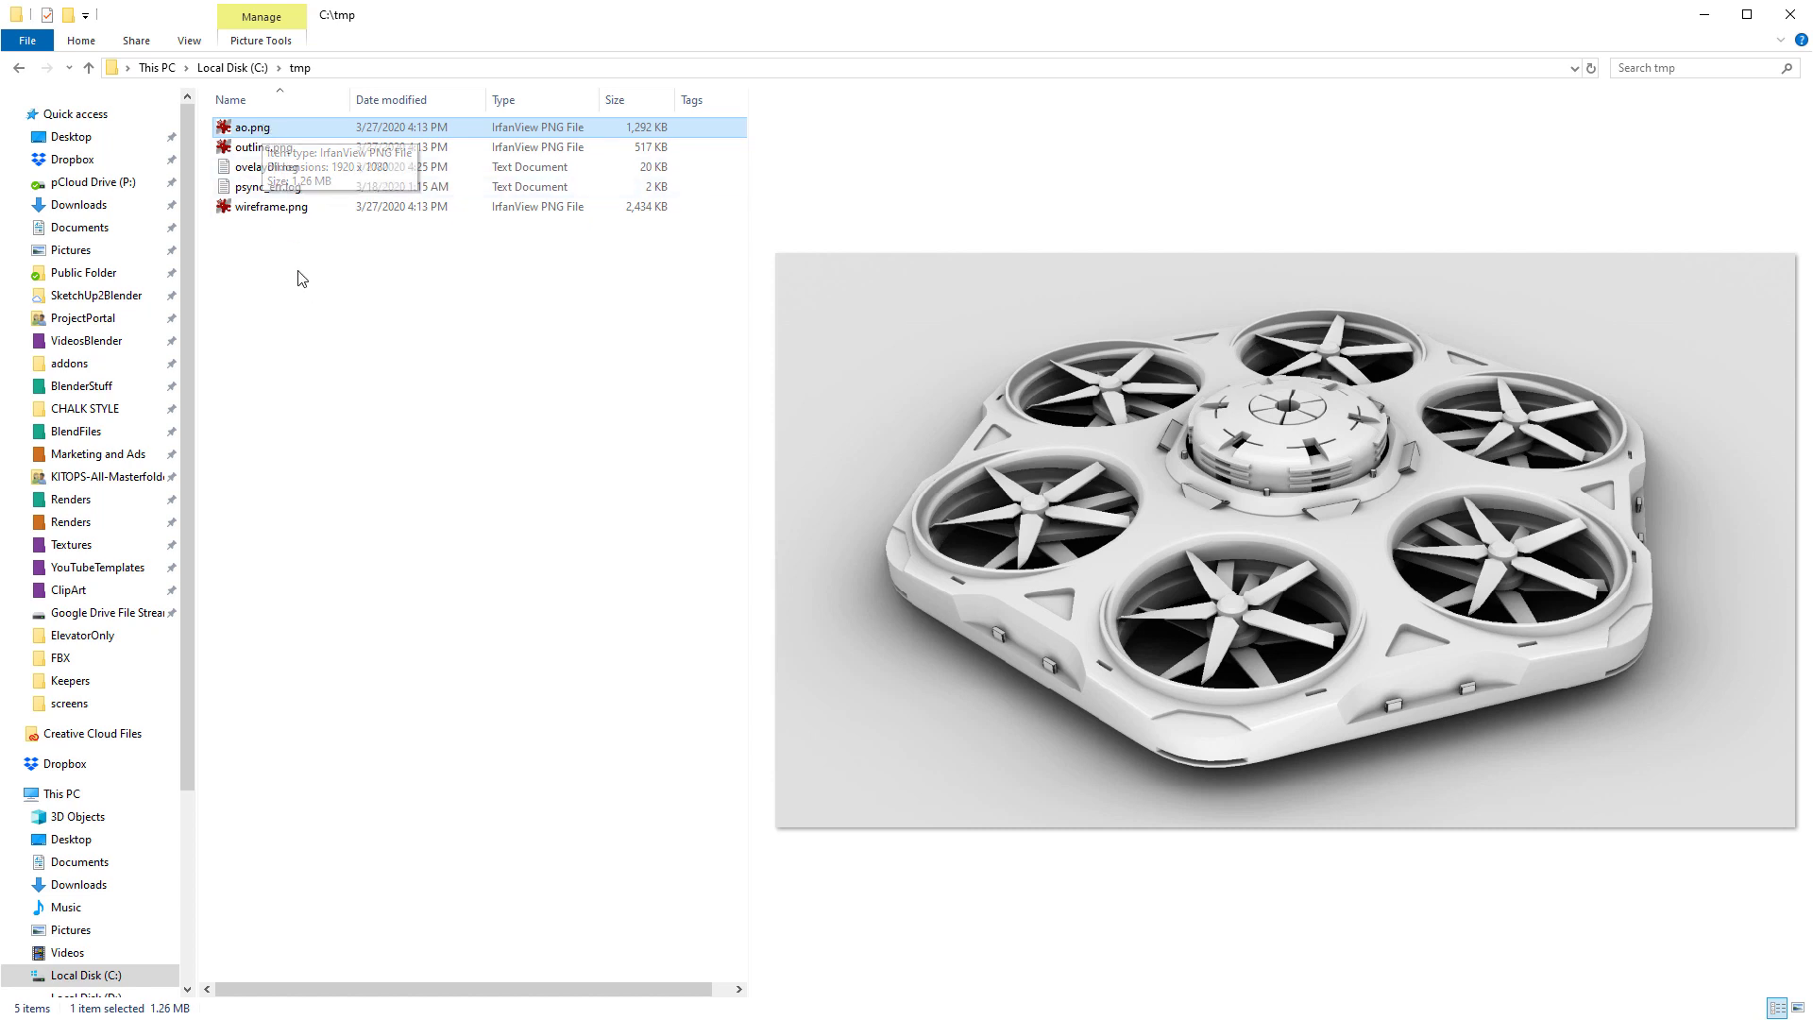
- Preview the outline.png and wireframe.png renders in C:\tmp
click(244, 148)
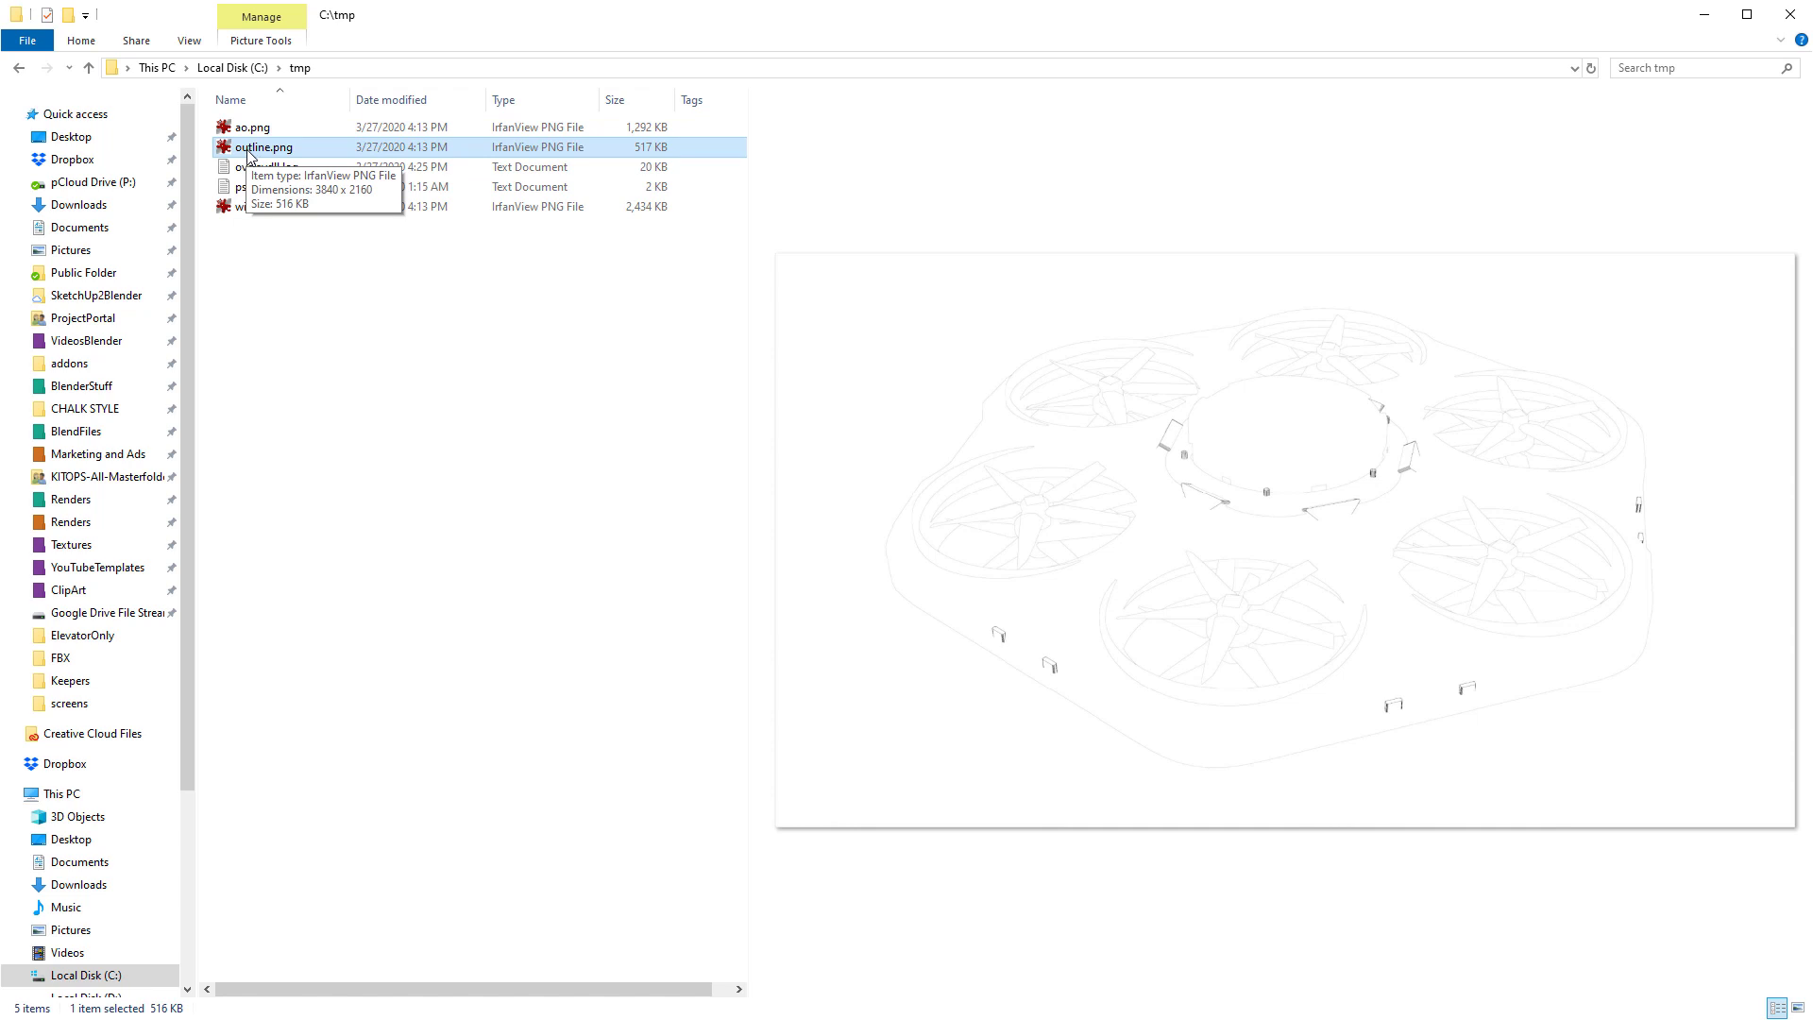
click(246, 210)
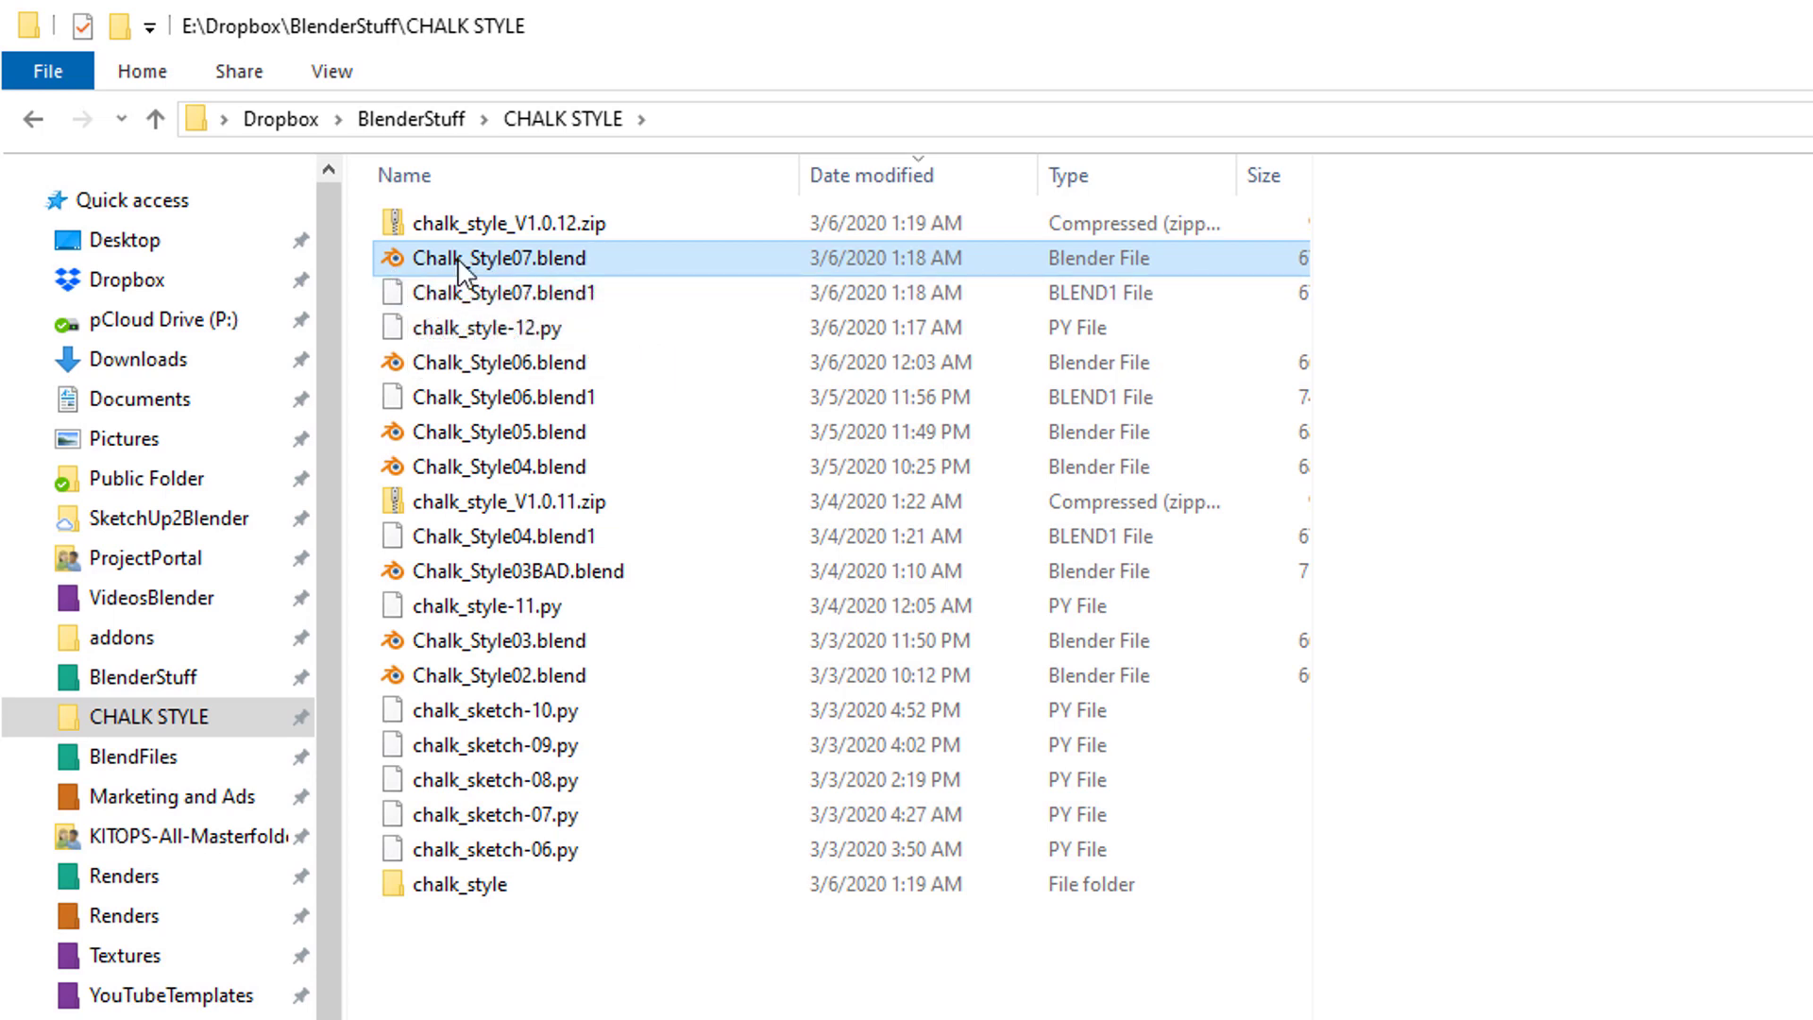
click(493, 225)
double_click(485, 227)
double_click(488, 227)
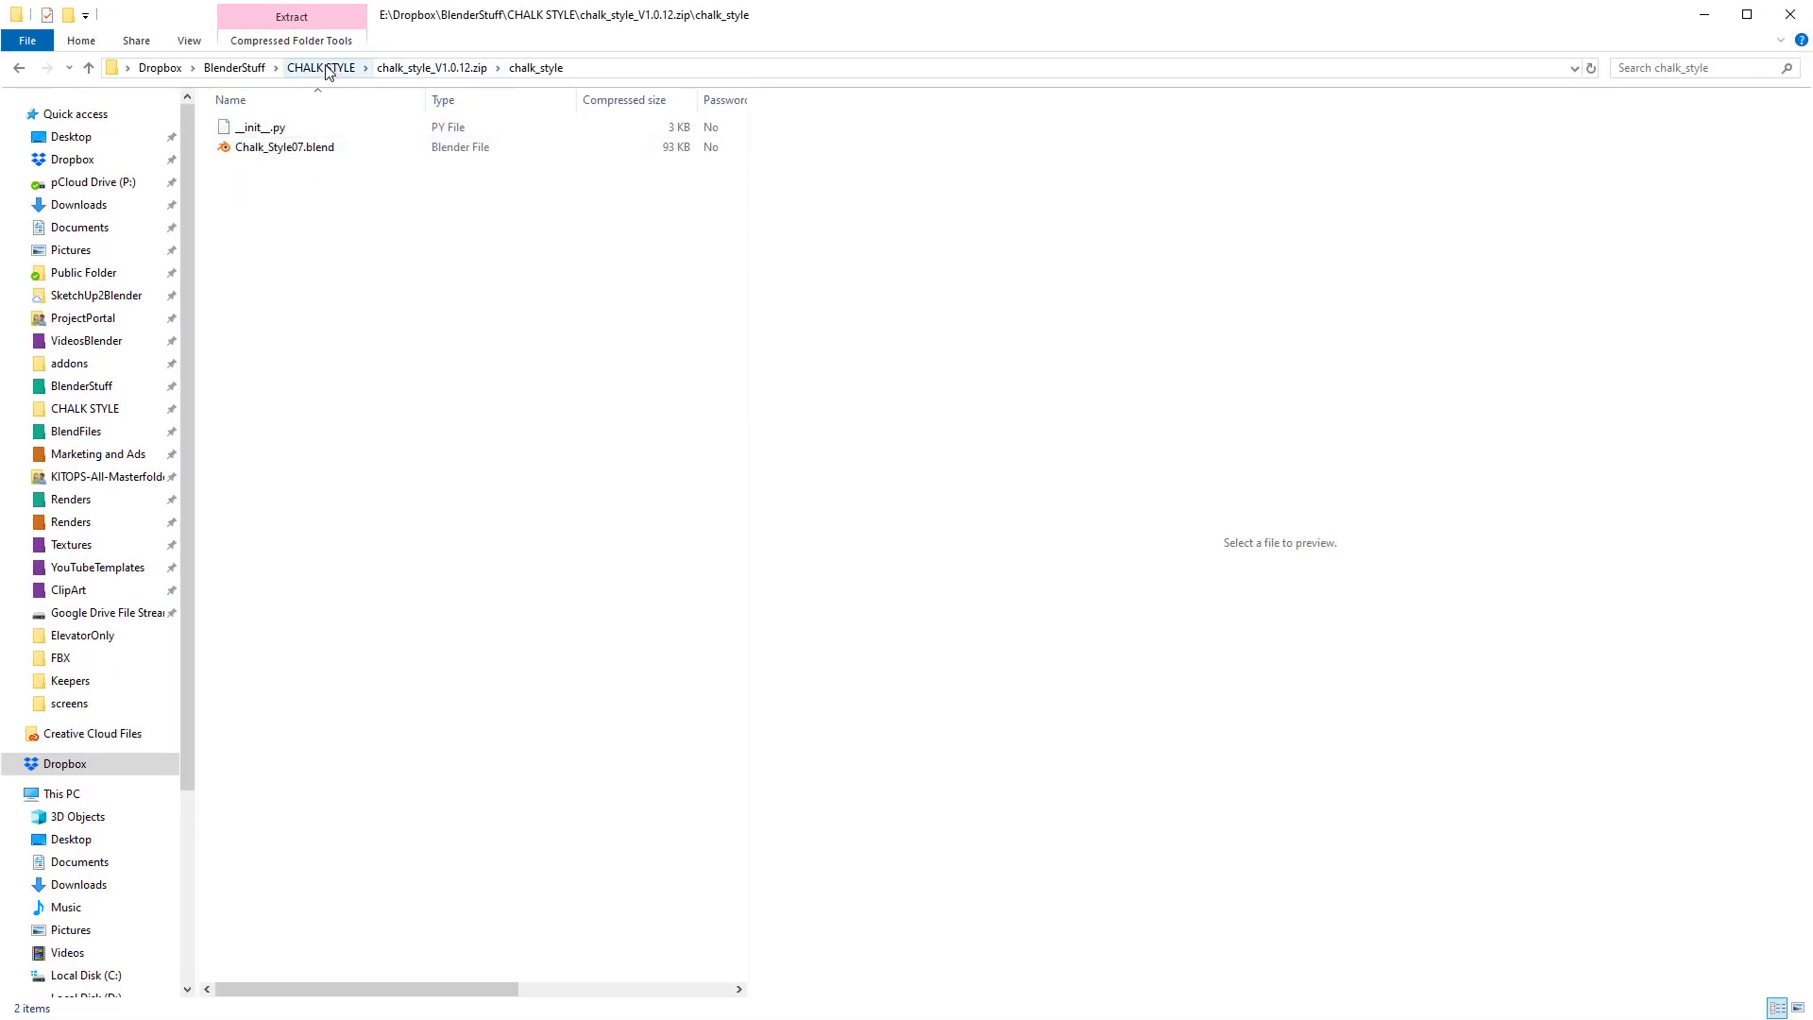
click(321, 68)
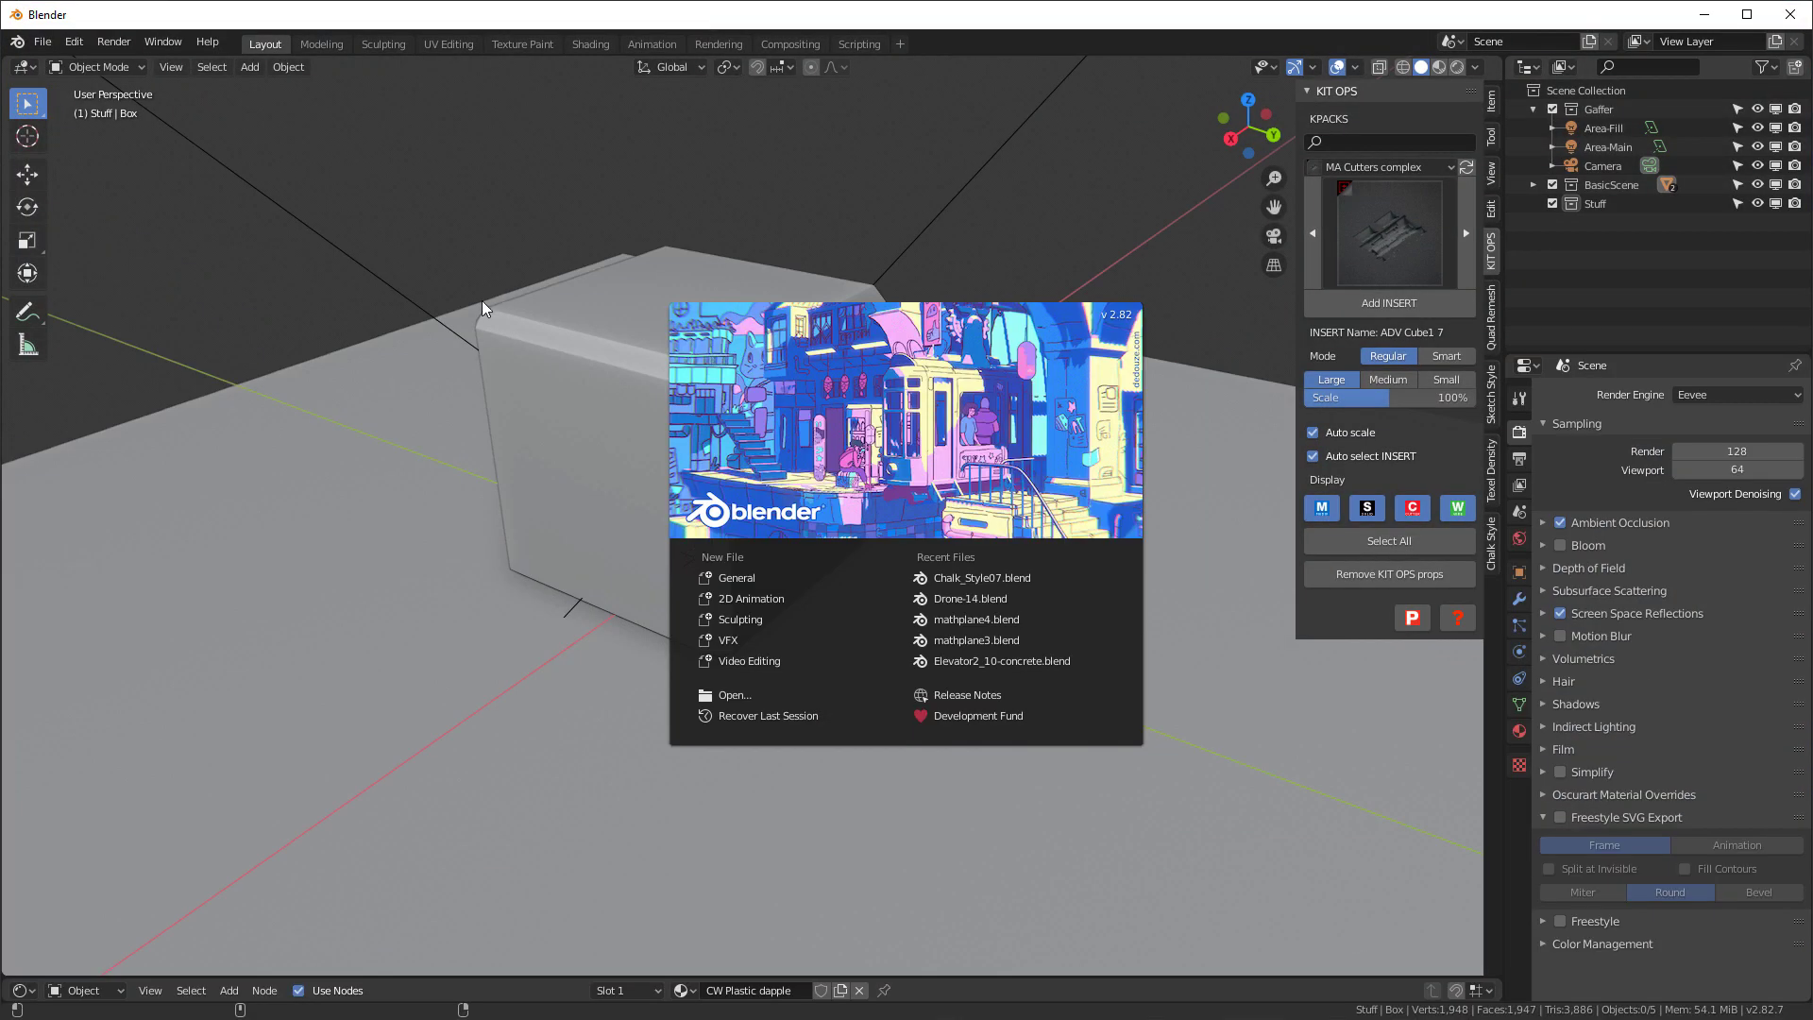
- Open Chalk_Style07.blend with Load UI enabled, sorting the file list by date modified
click(42, 44)
click(66, 85)
drag(982, 557, 734, 170)
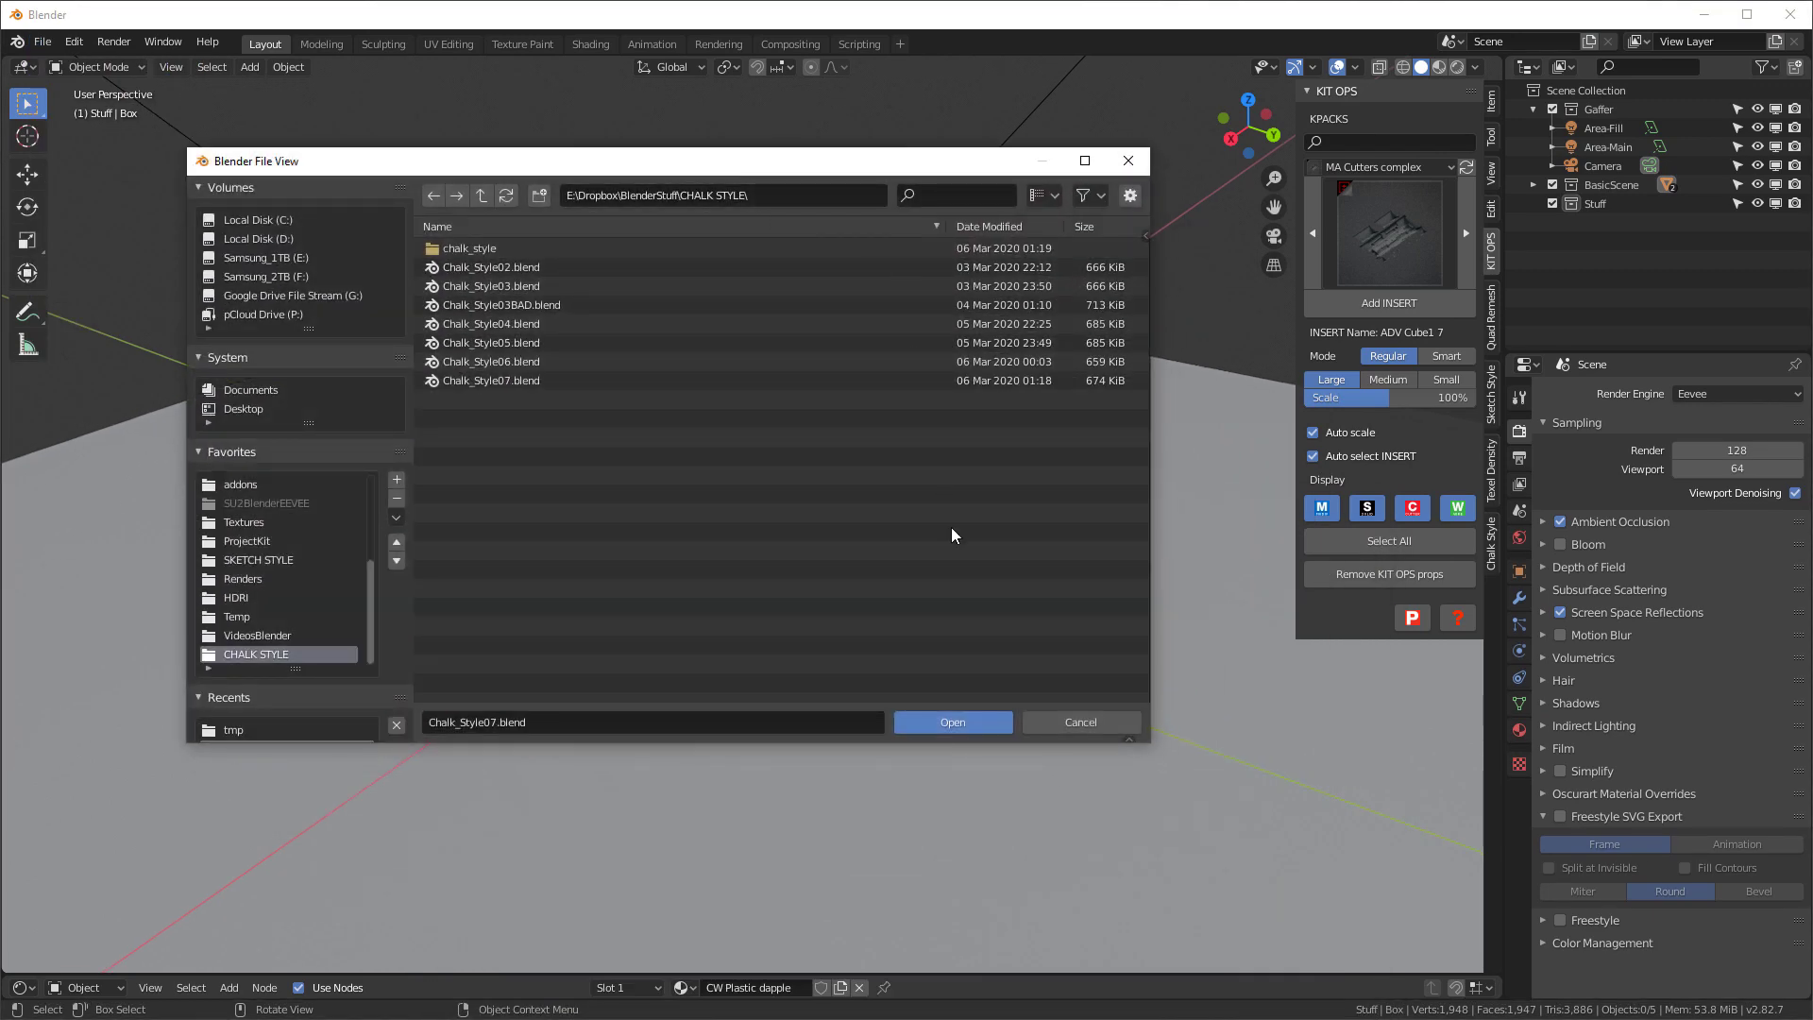
key(n)
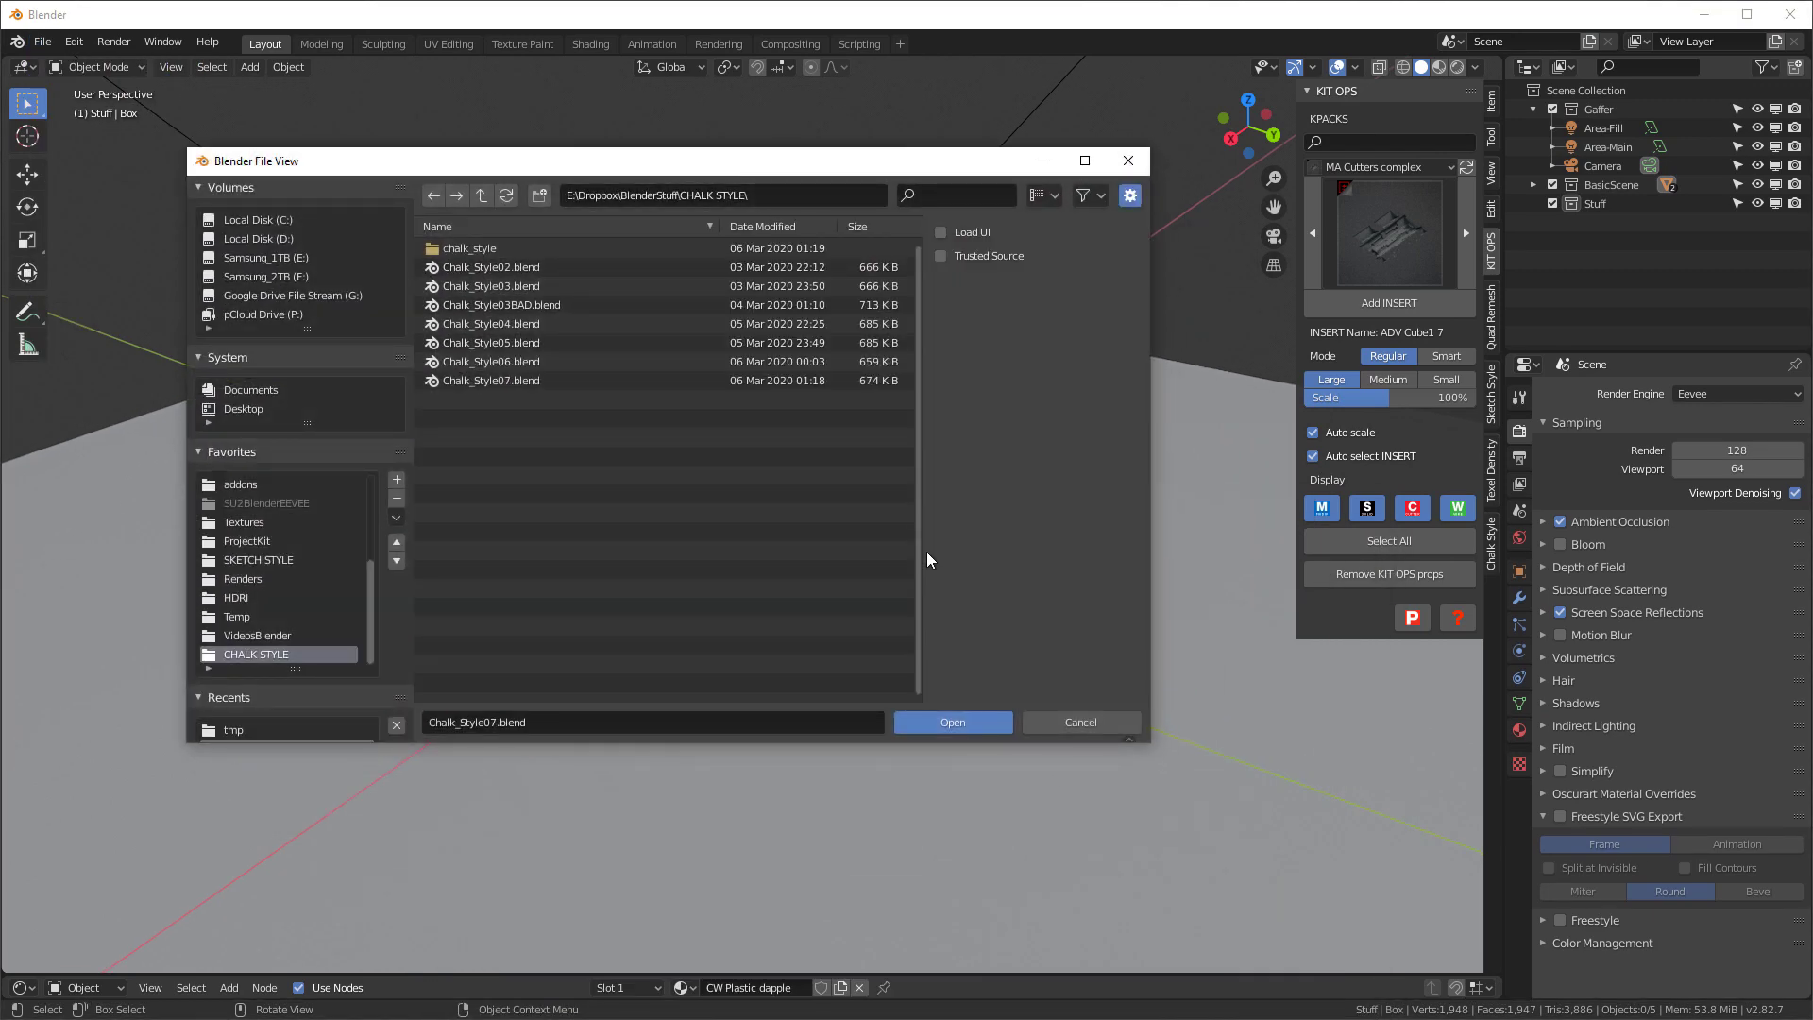
click(941, 234)
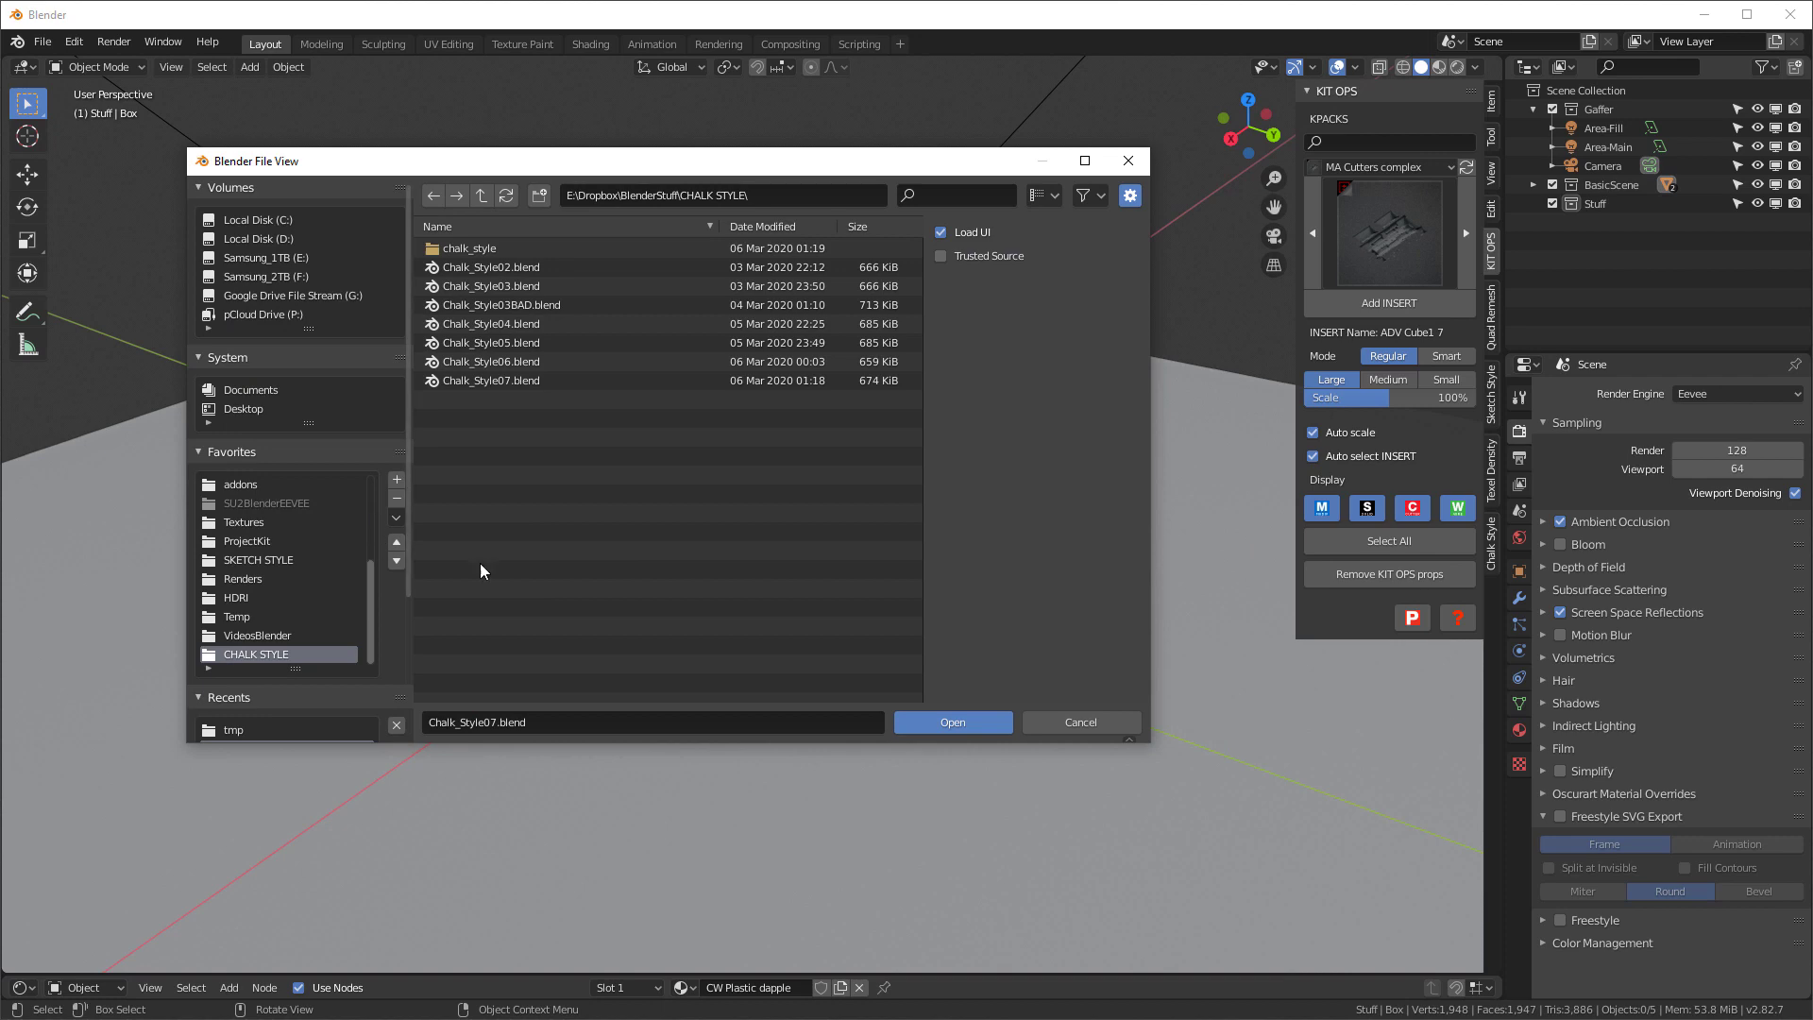
click(765, 226)
click(491, 267)
click(941, 726)
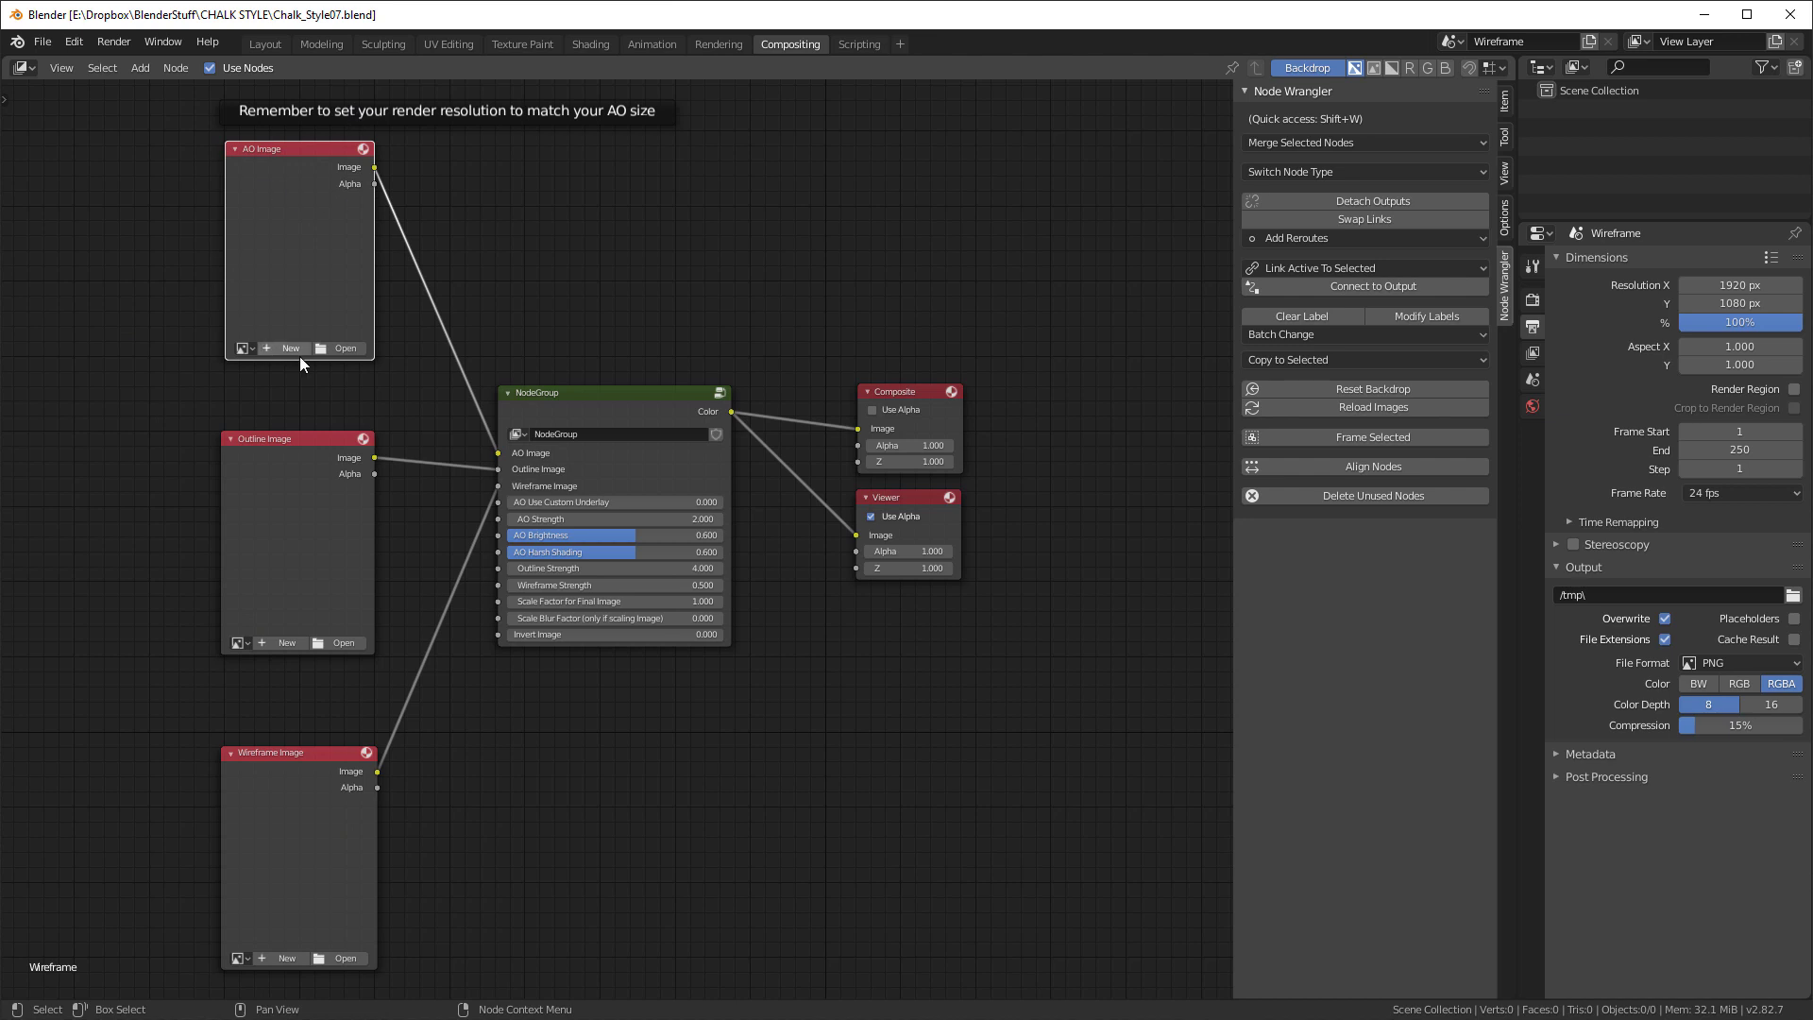
- Load ao.png from C:\tmp into the AO Image node
click(340, 347)
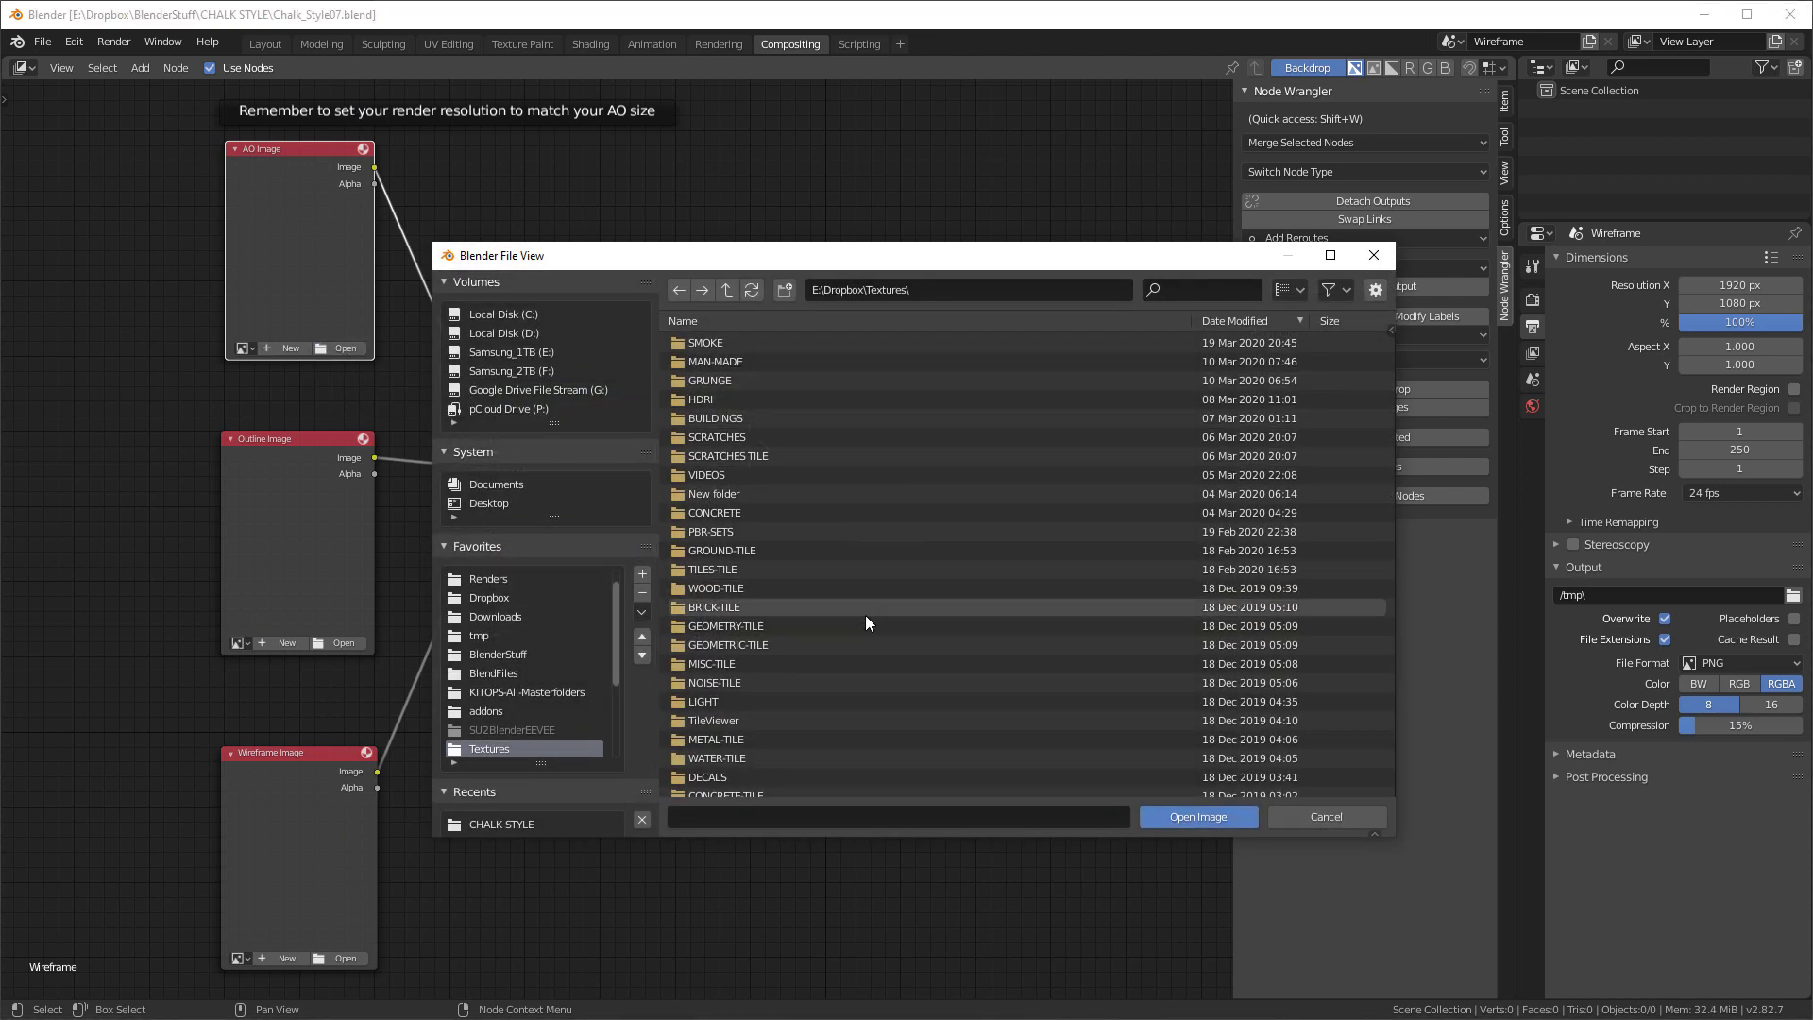
scroll(488, 628, down, 2)
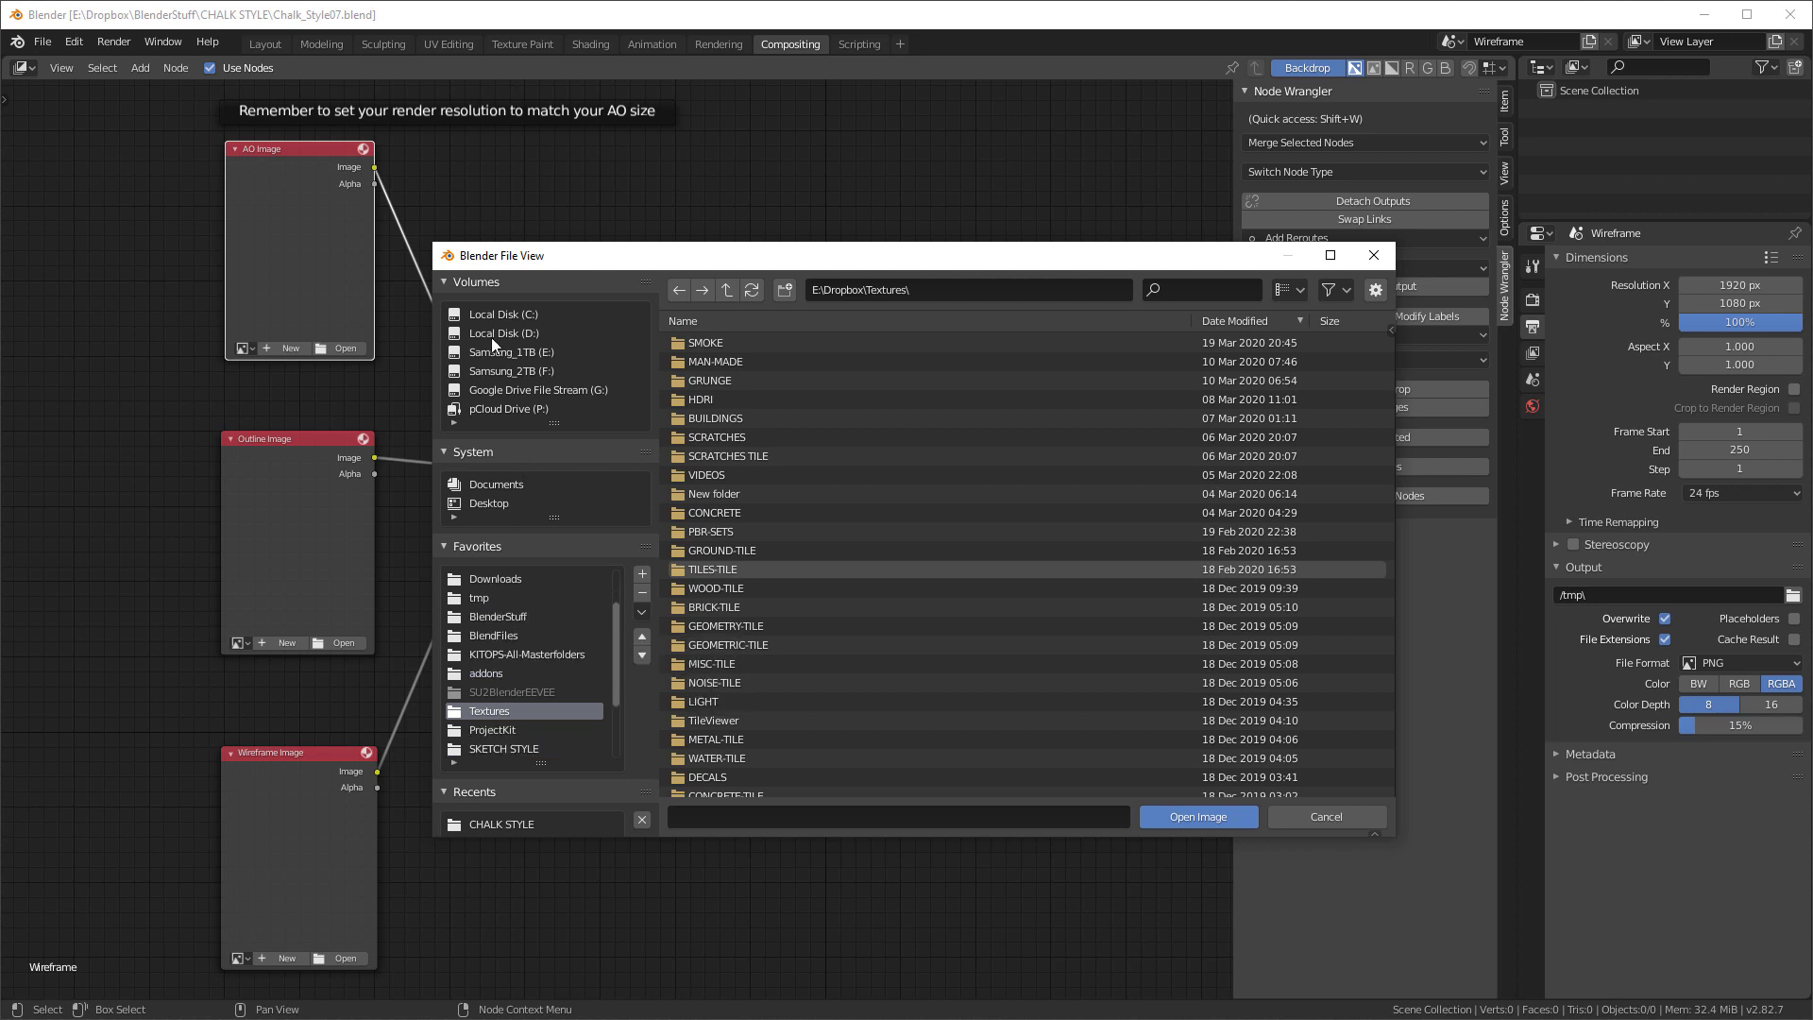
click(515, 313)
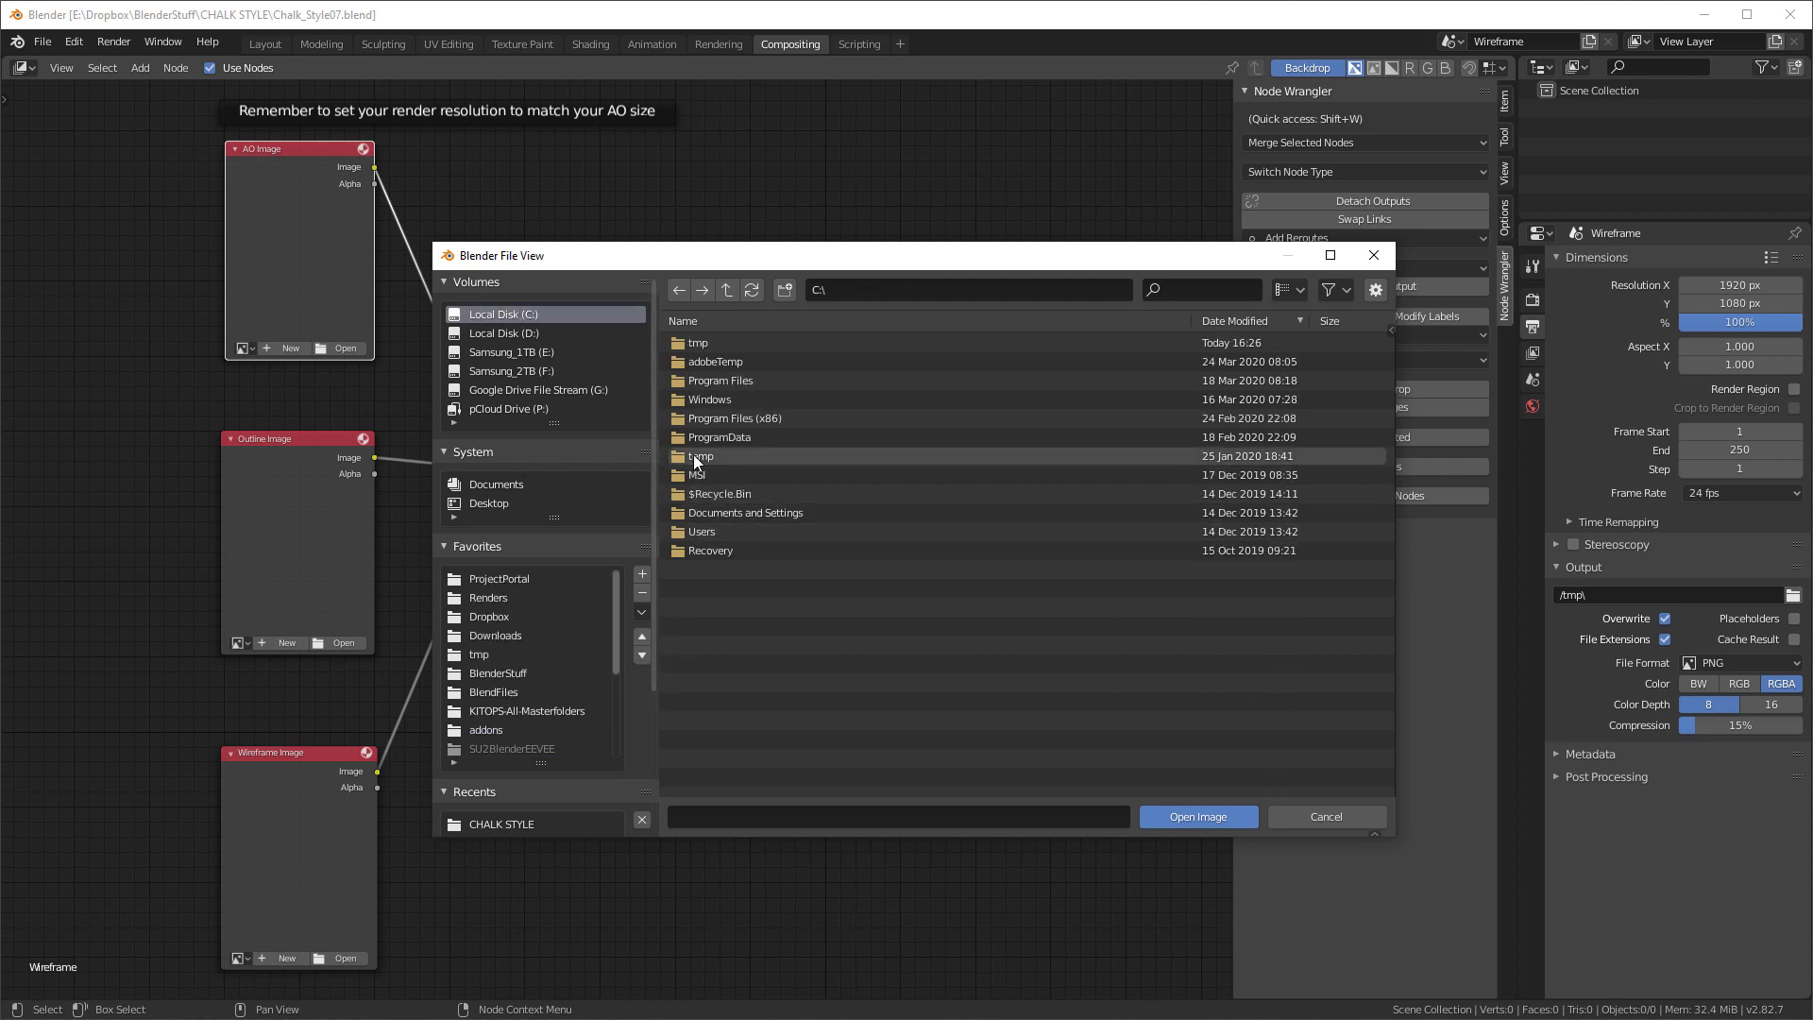
double_click(695, 343)
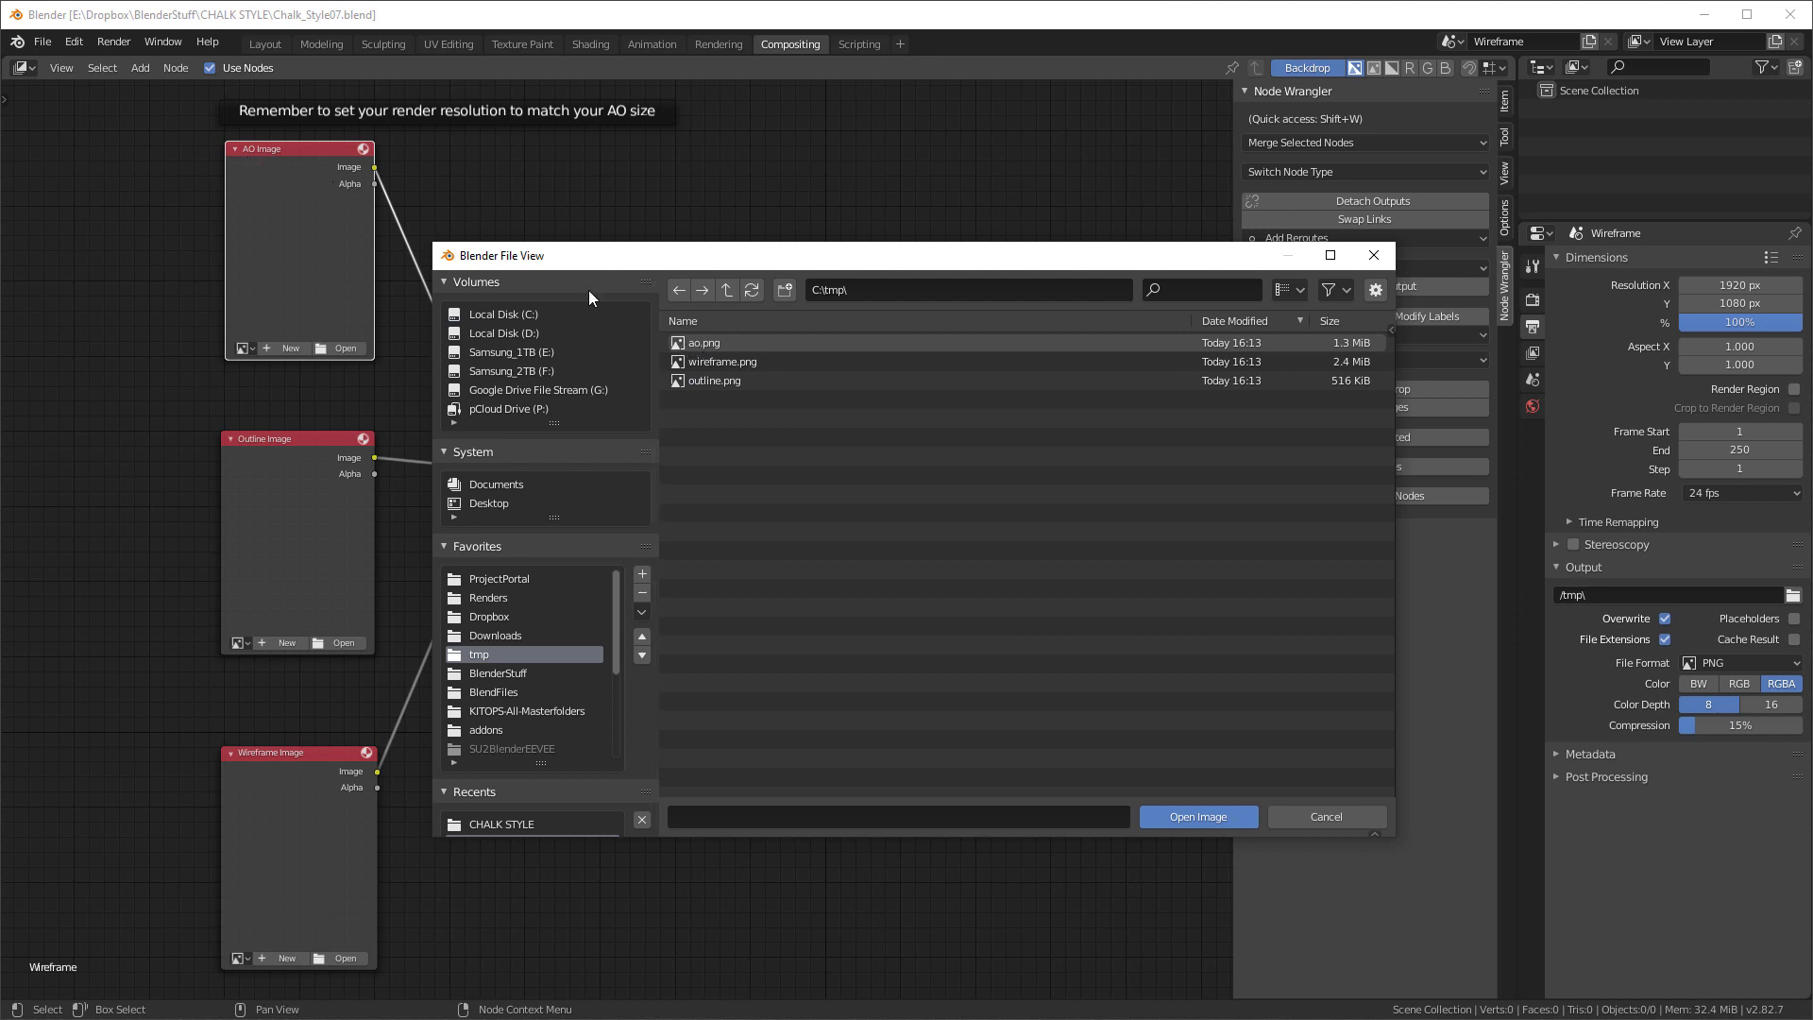
double_click(697, 343)
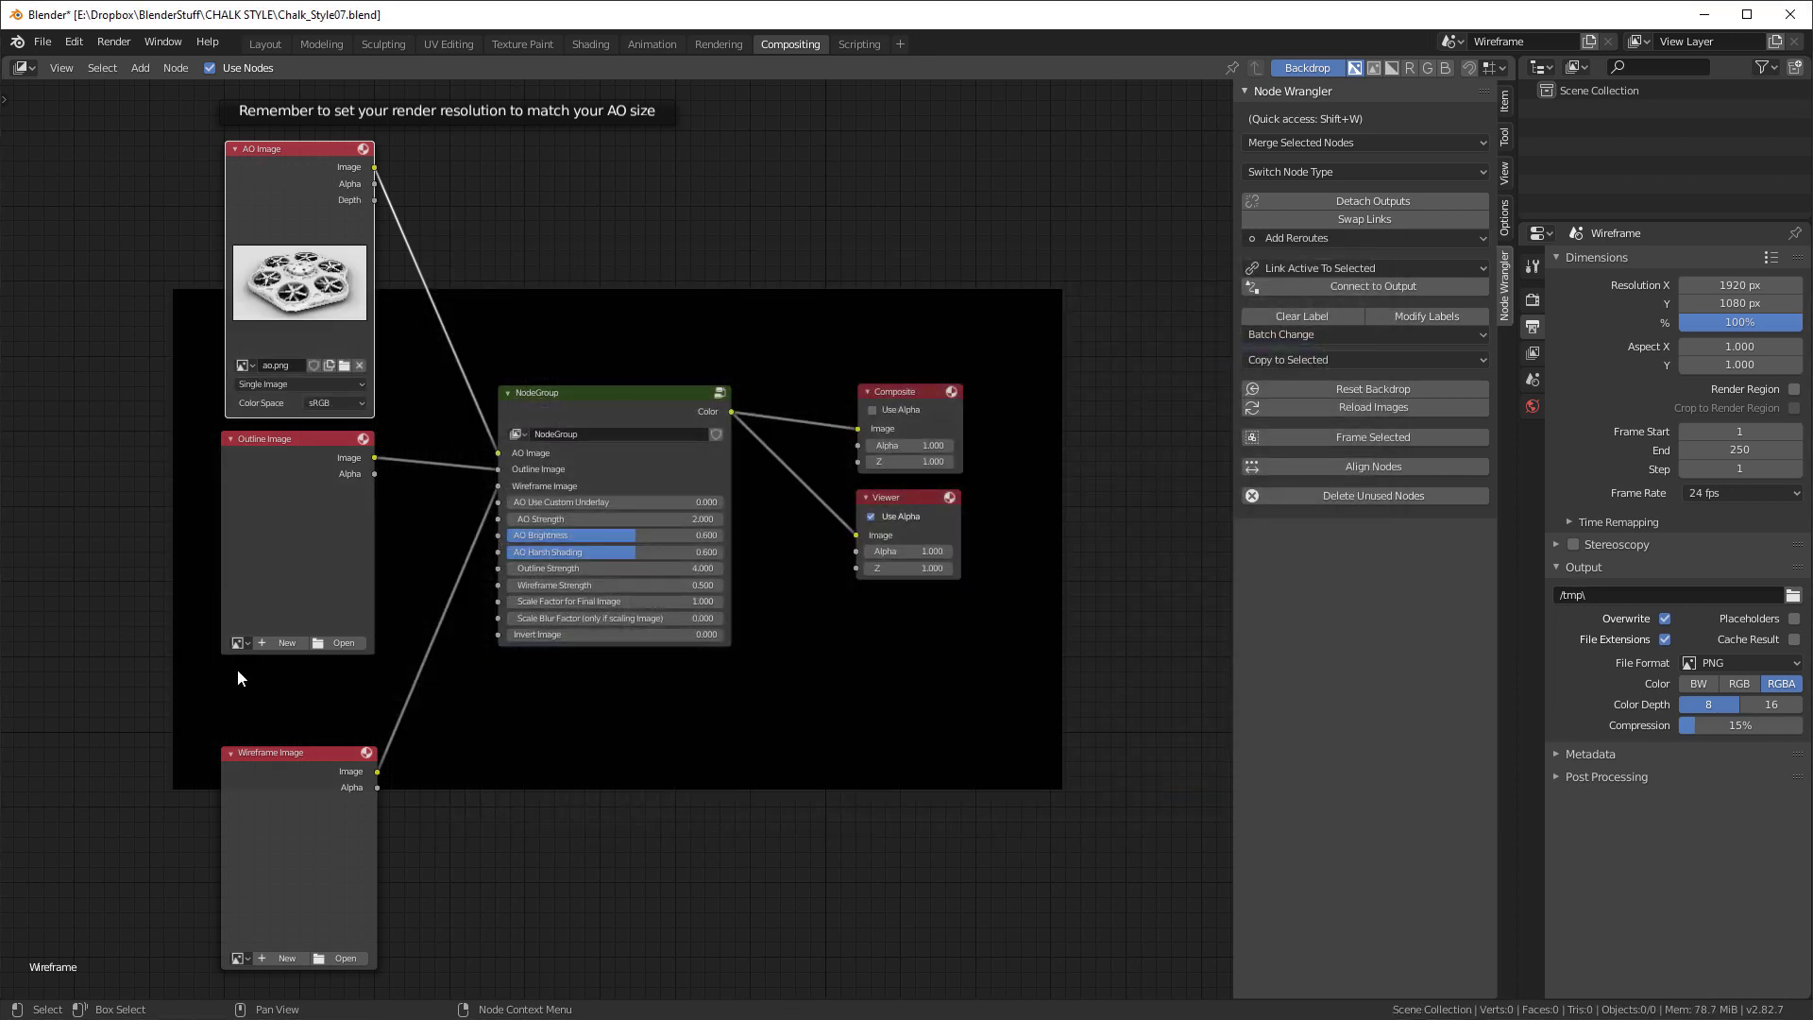
- Load outline.png from C:\tmp into the Outline Image node
click(326, 643)
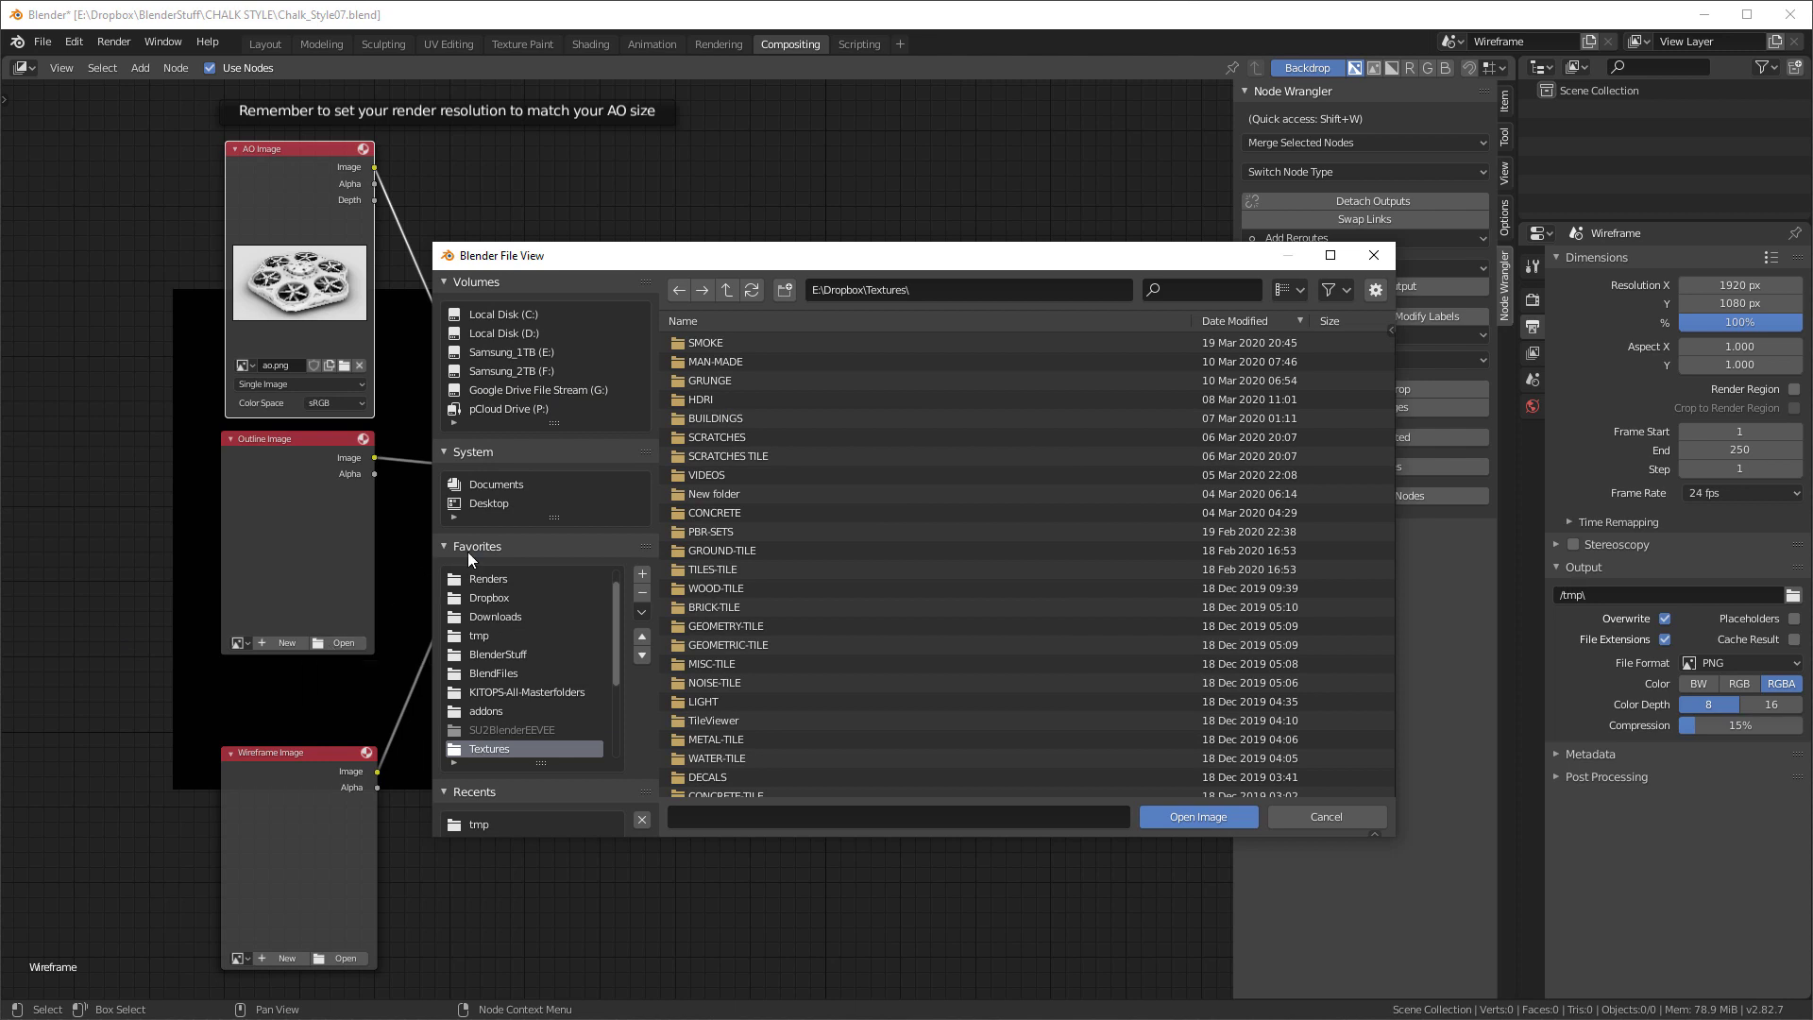
click(510, 315)
double_click(727, 338)
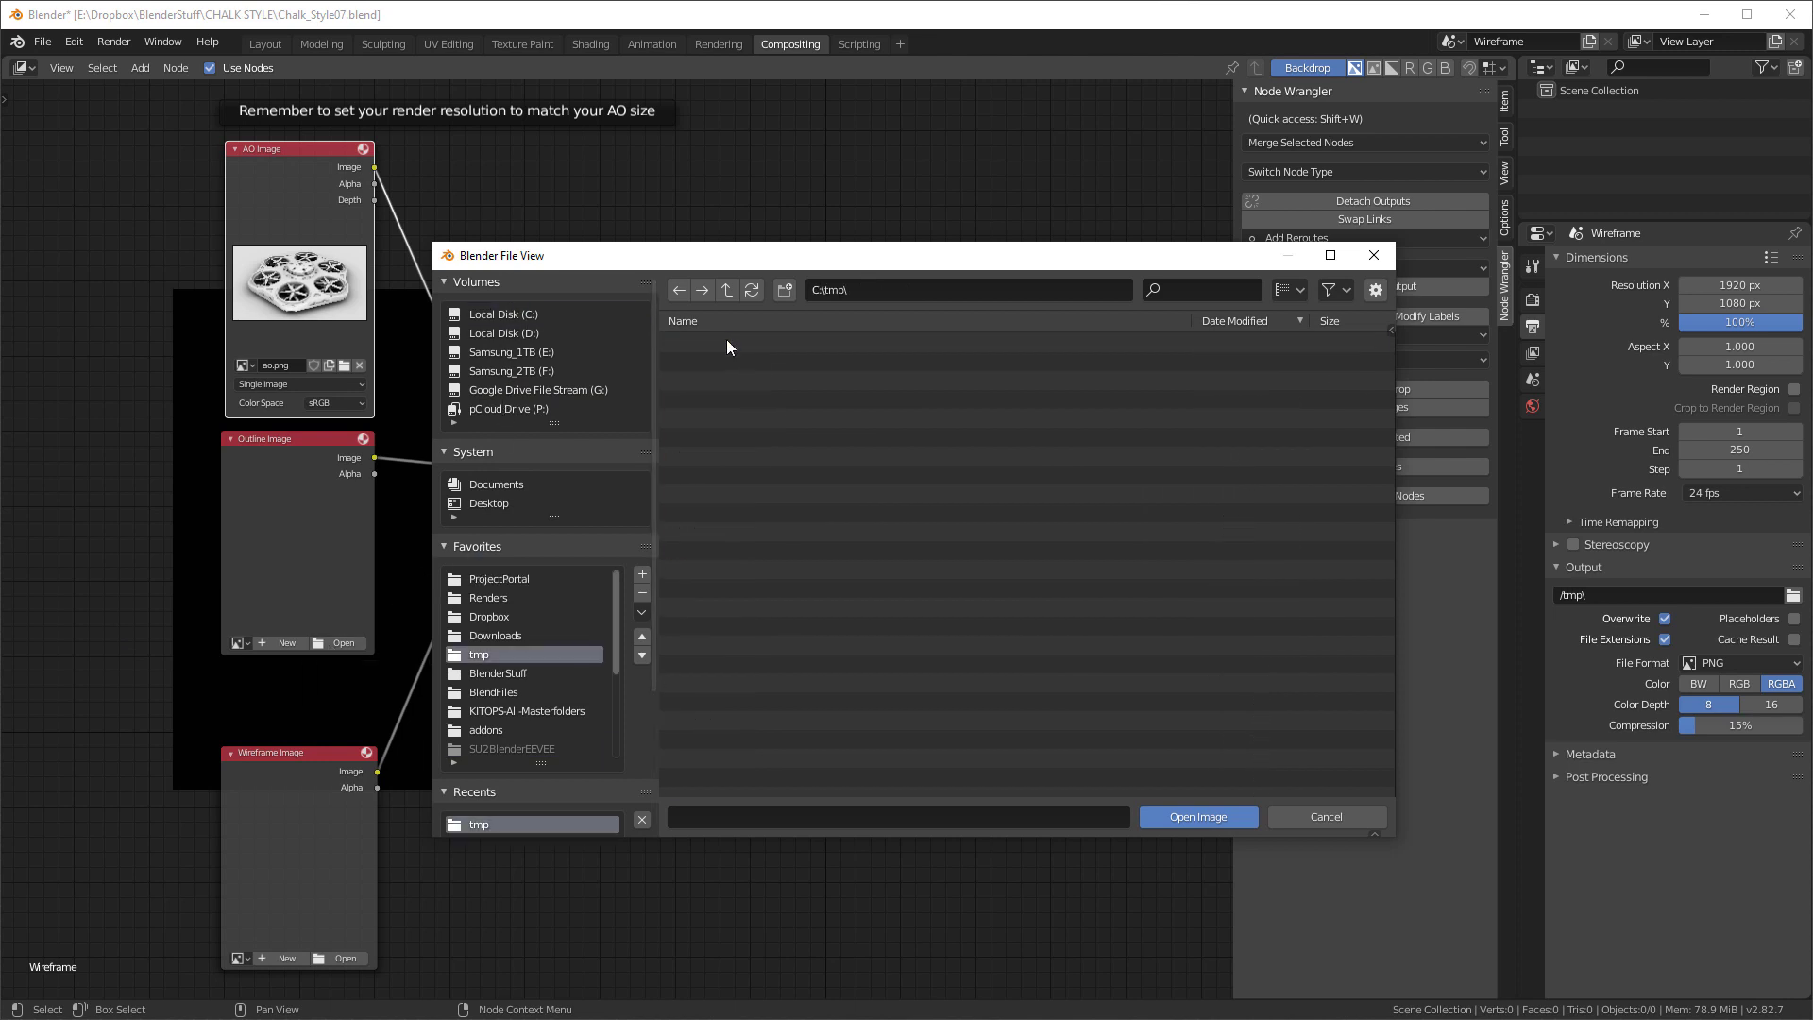
double_click(694, 382)
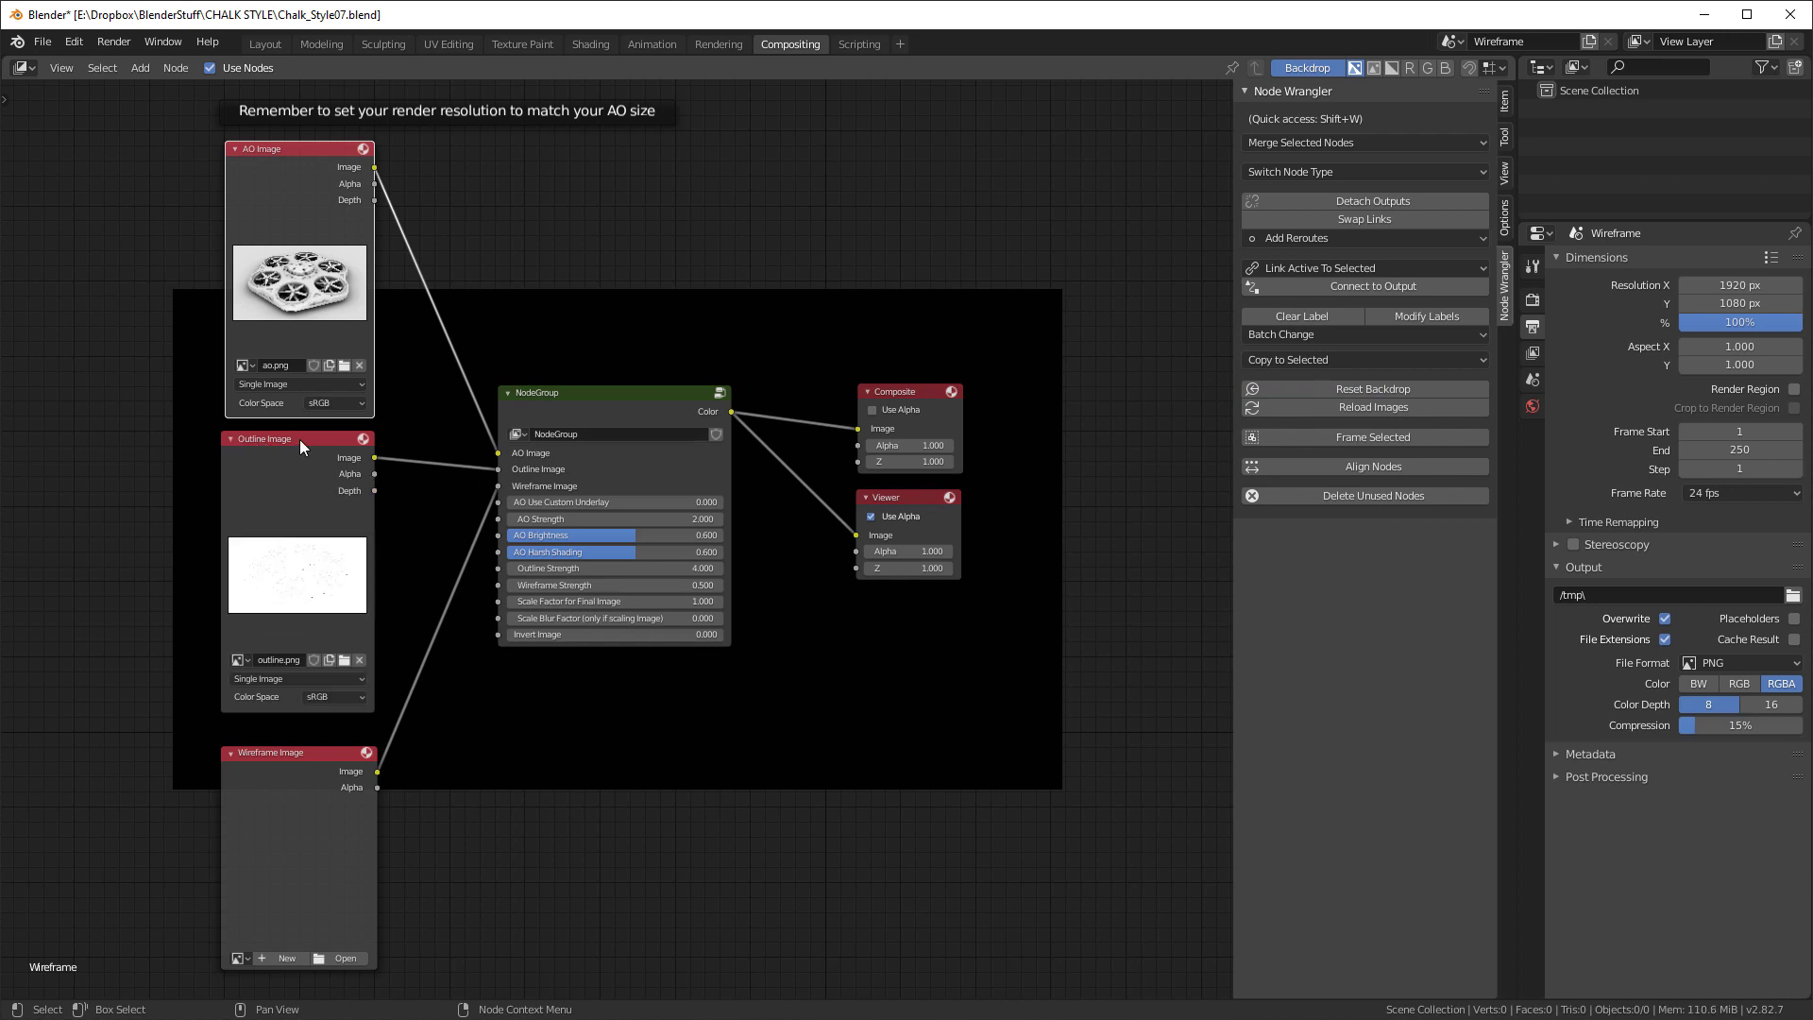
click(338, 958)
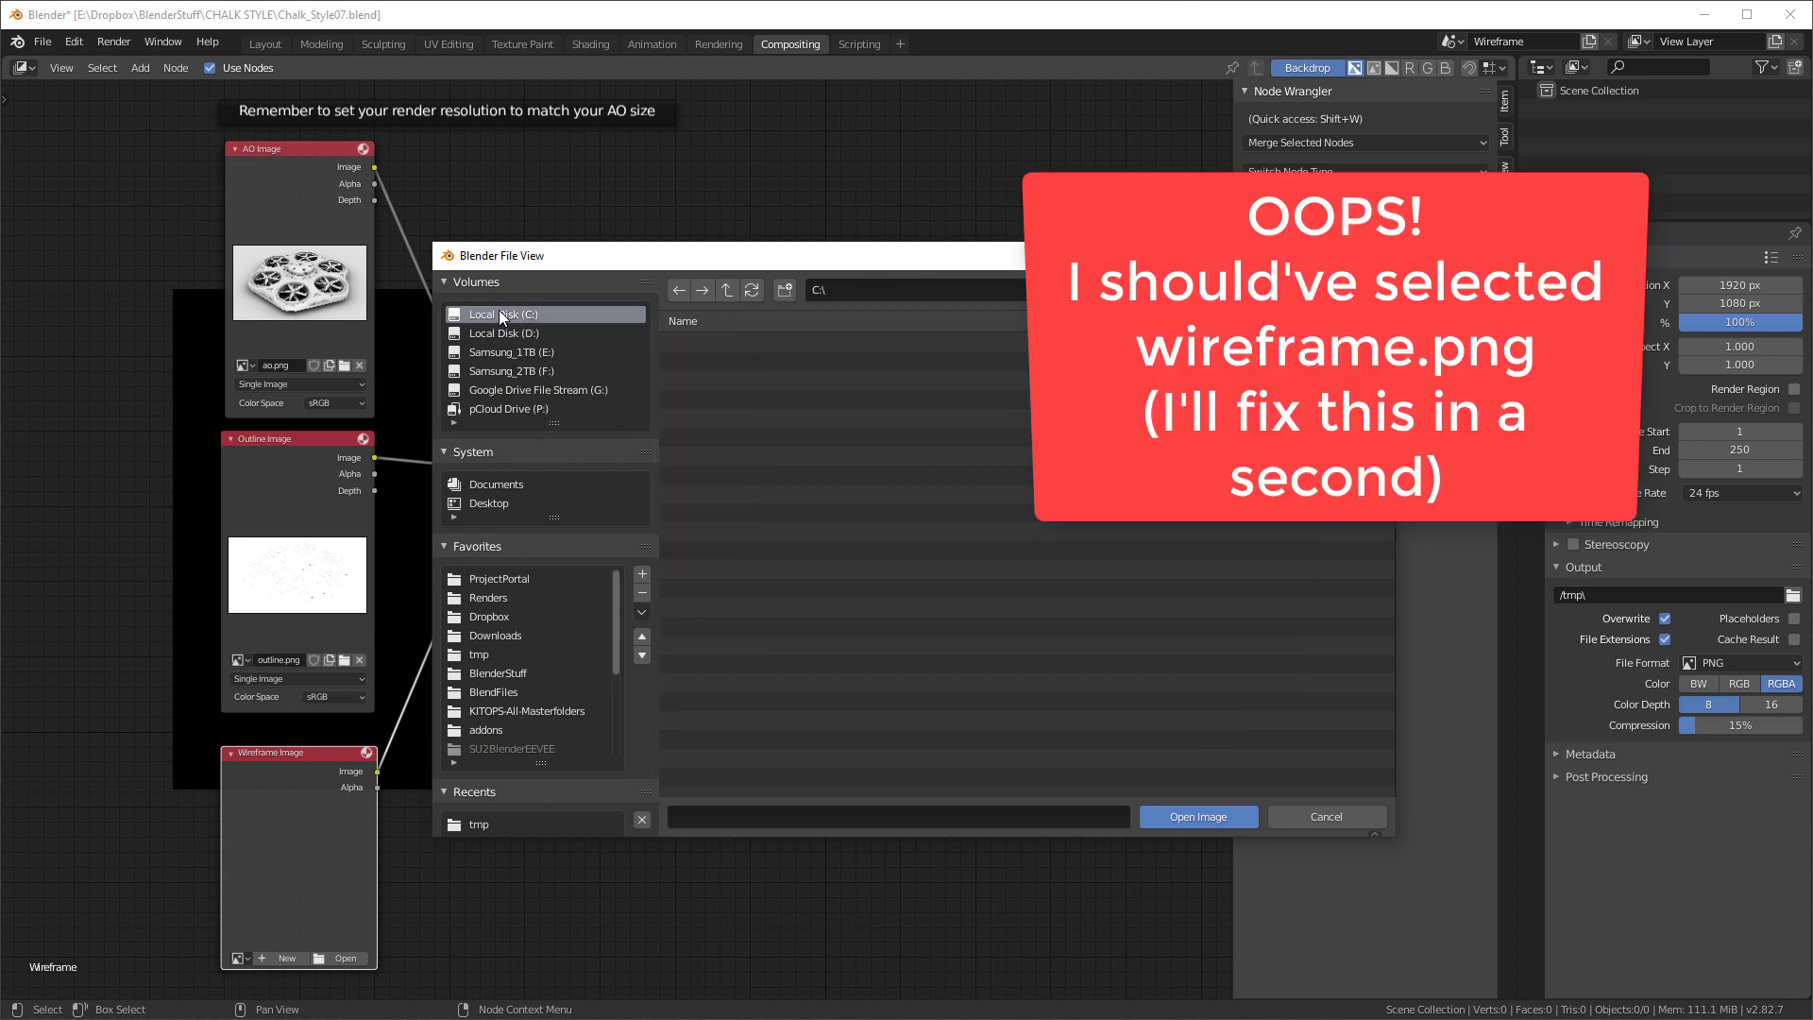
- Load a render from C:\tmp into the Wireframe Image node and check the node's sidebar properties
click(479, 824)
double_click(706, 379)
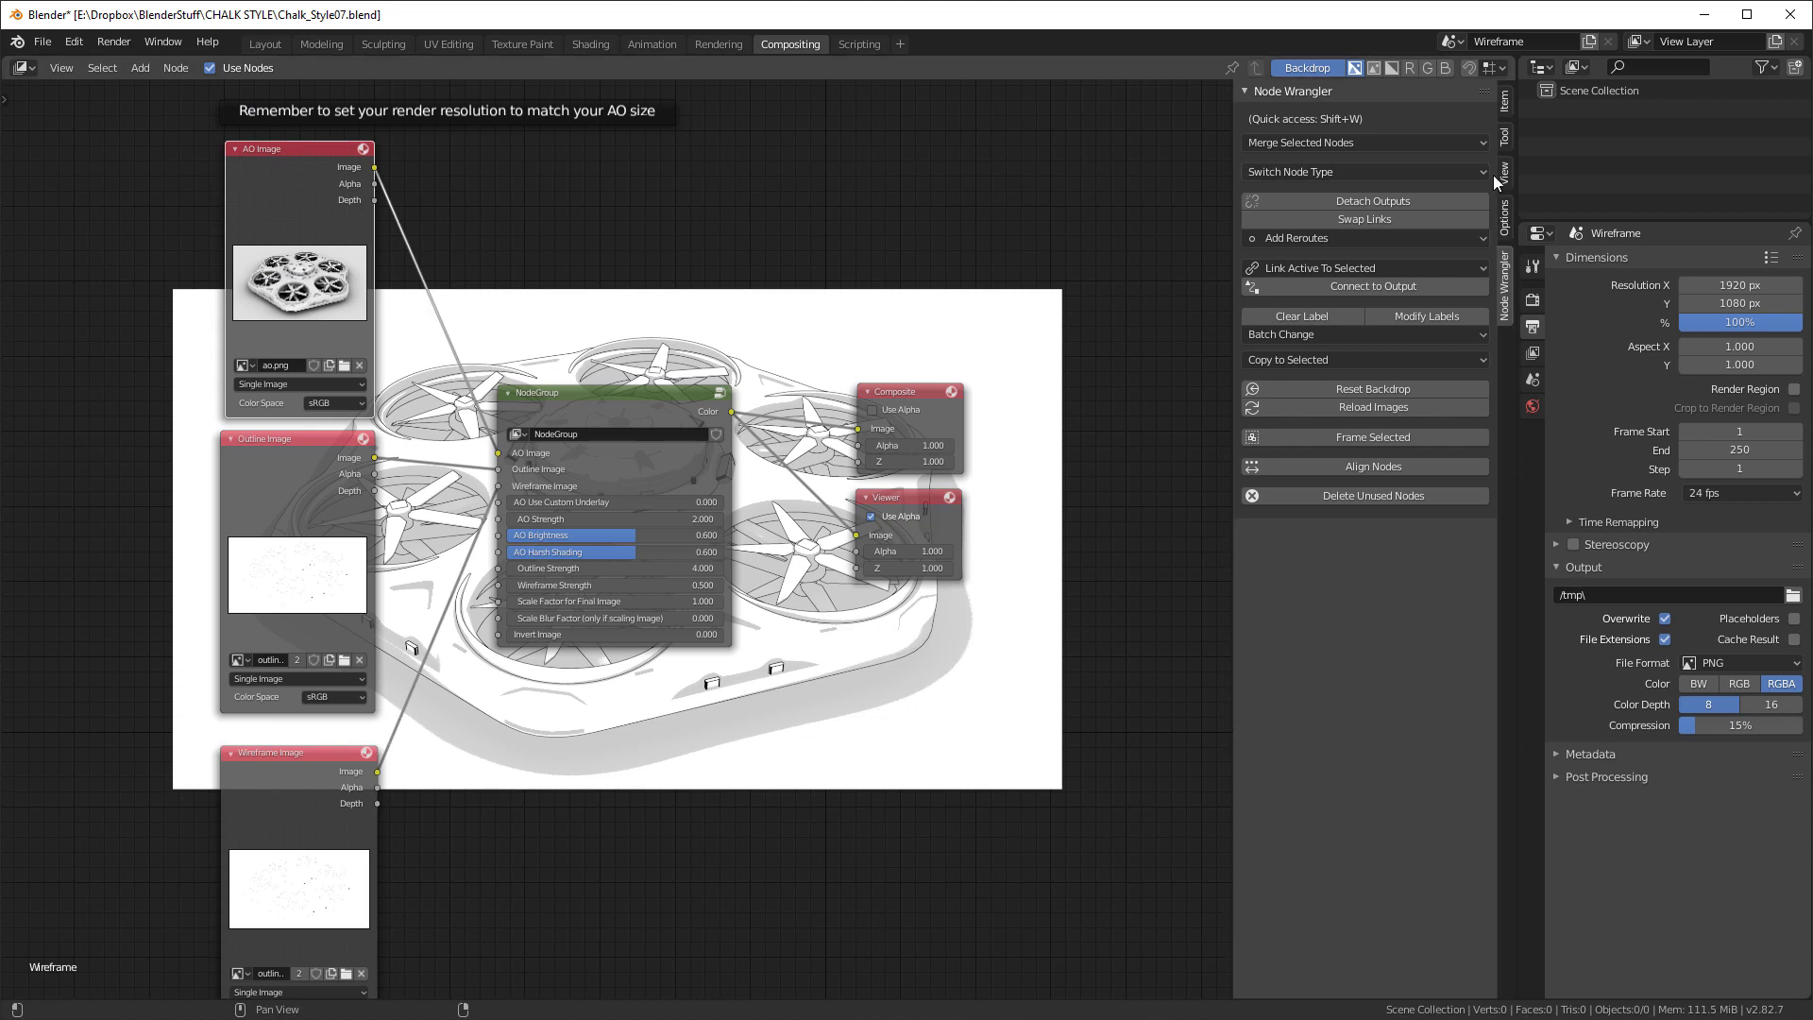
click(1506, 104)
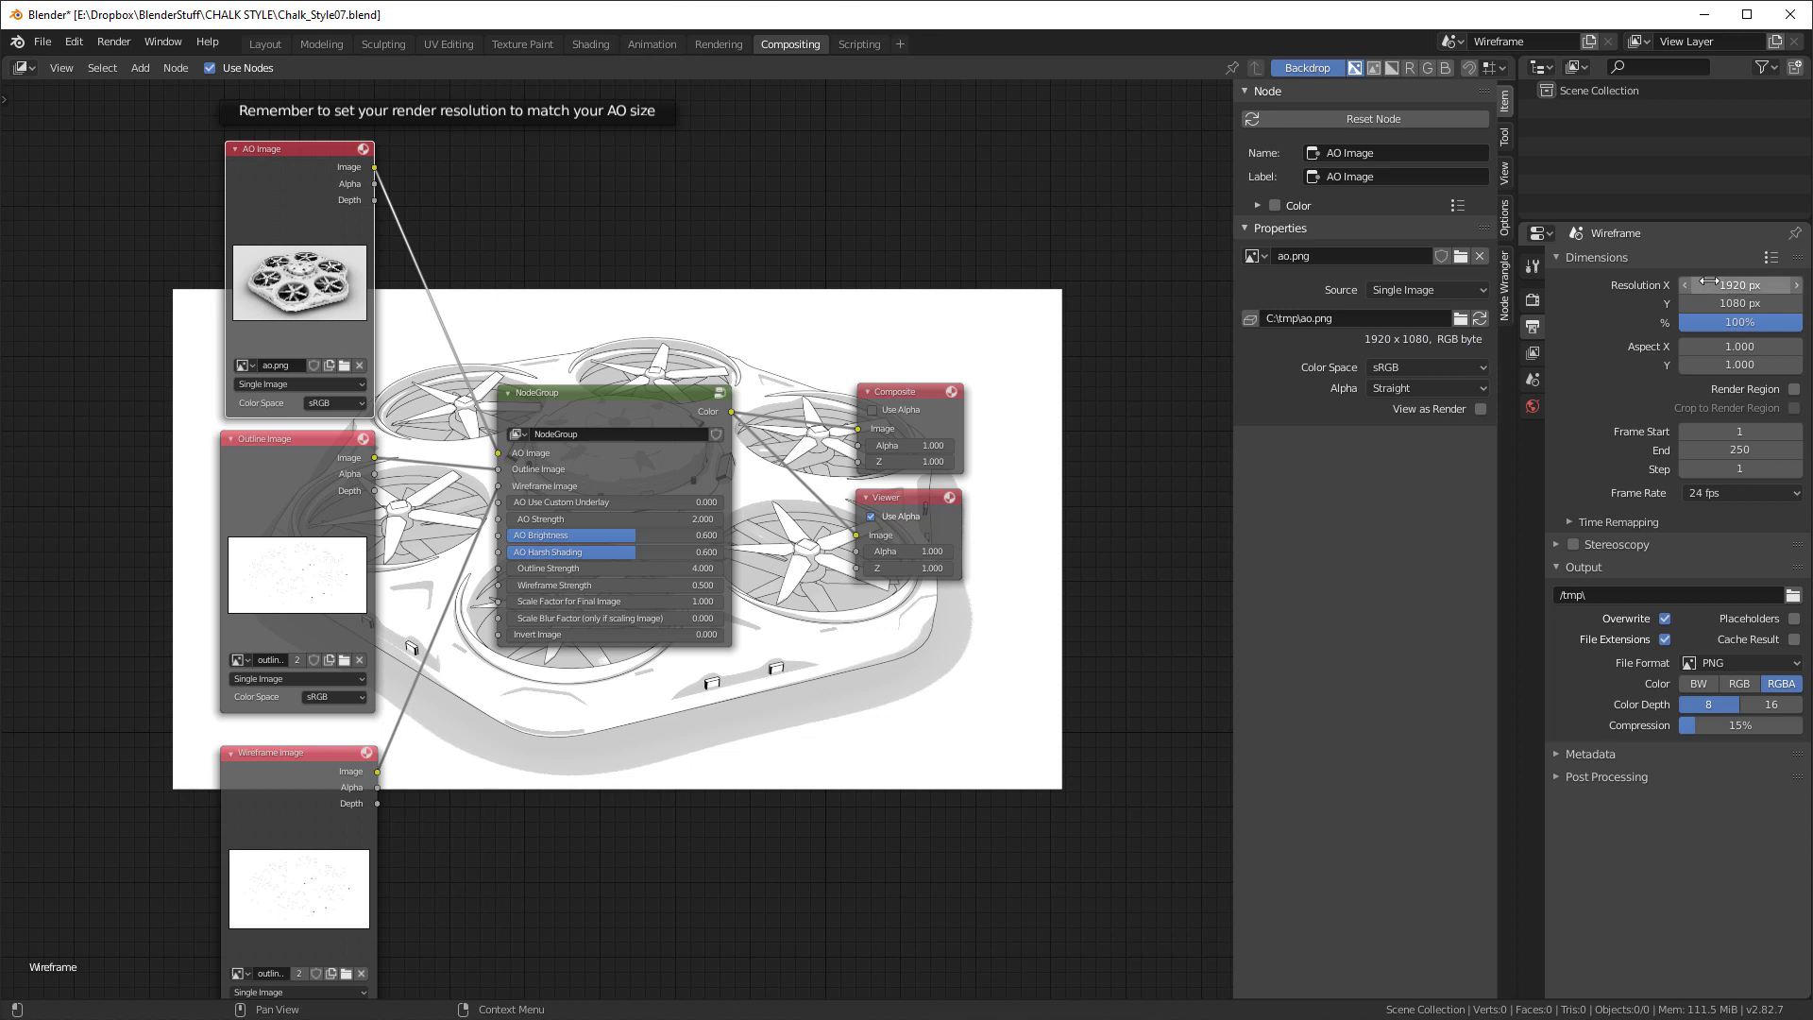
click(1505, 293)
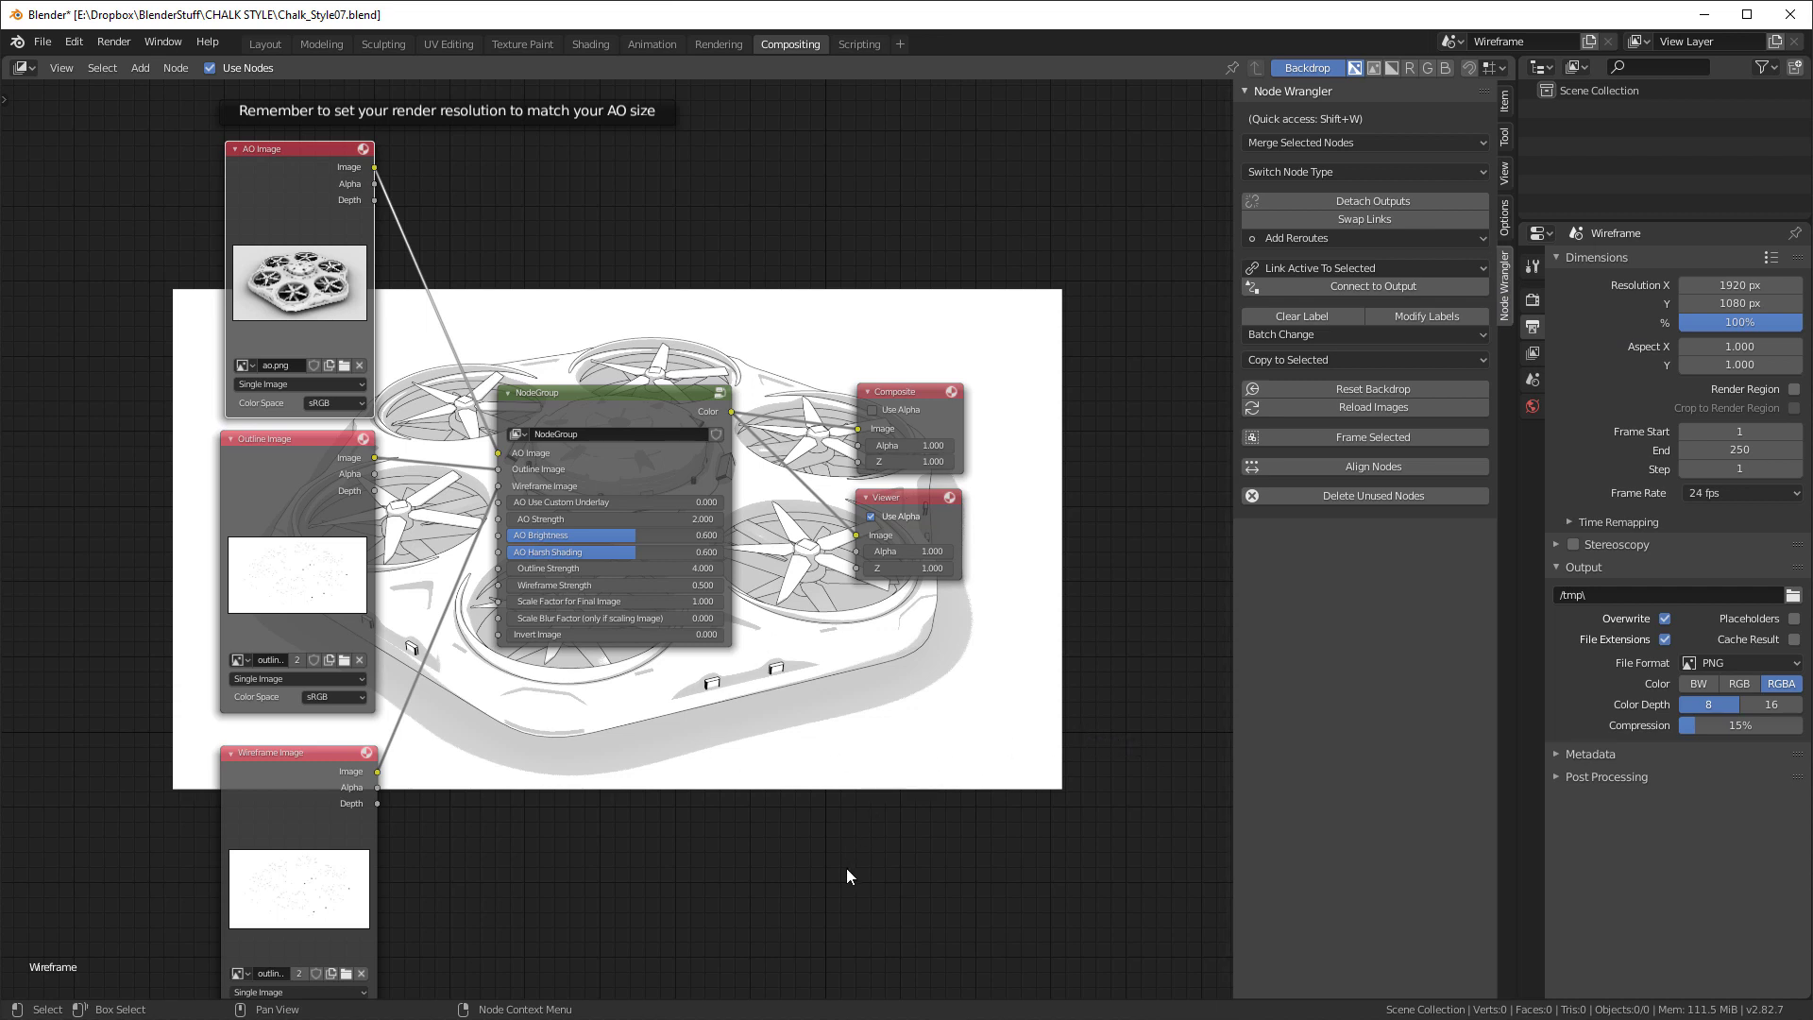
- Fit the compositor backdrop so the composite preview fills the node editor
scroll(699, 637, up, 2)
scroll(699, 619, down, 4)
scroll(697, 614, up, 1)
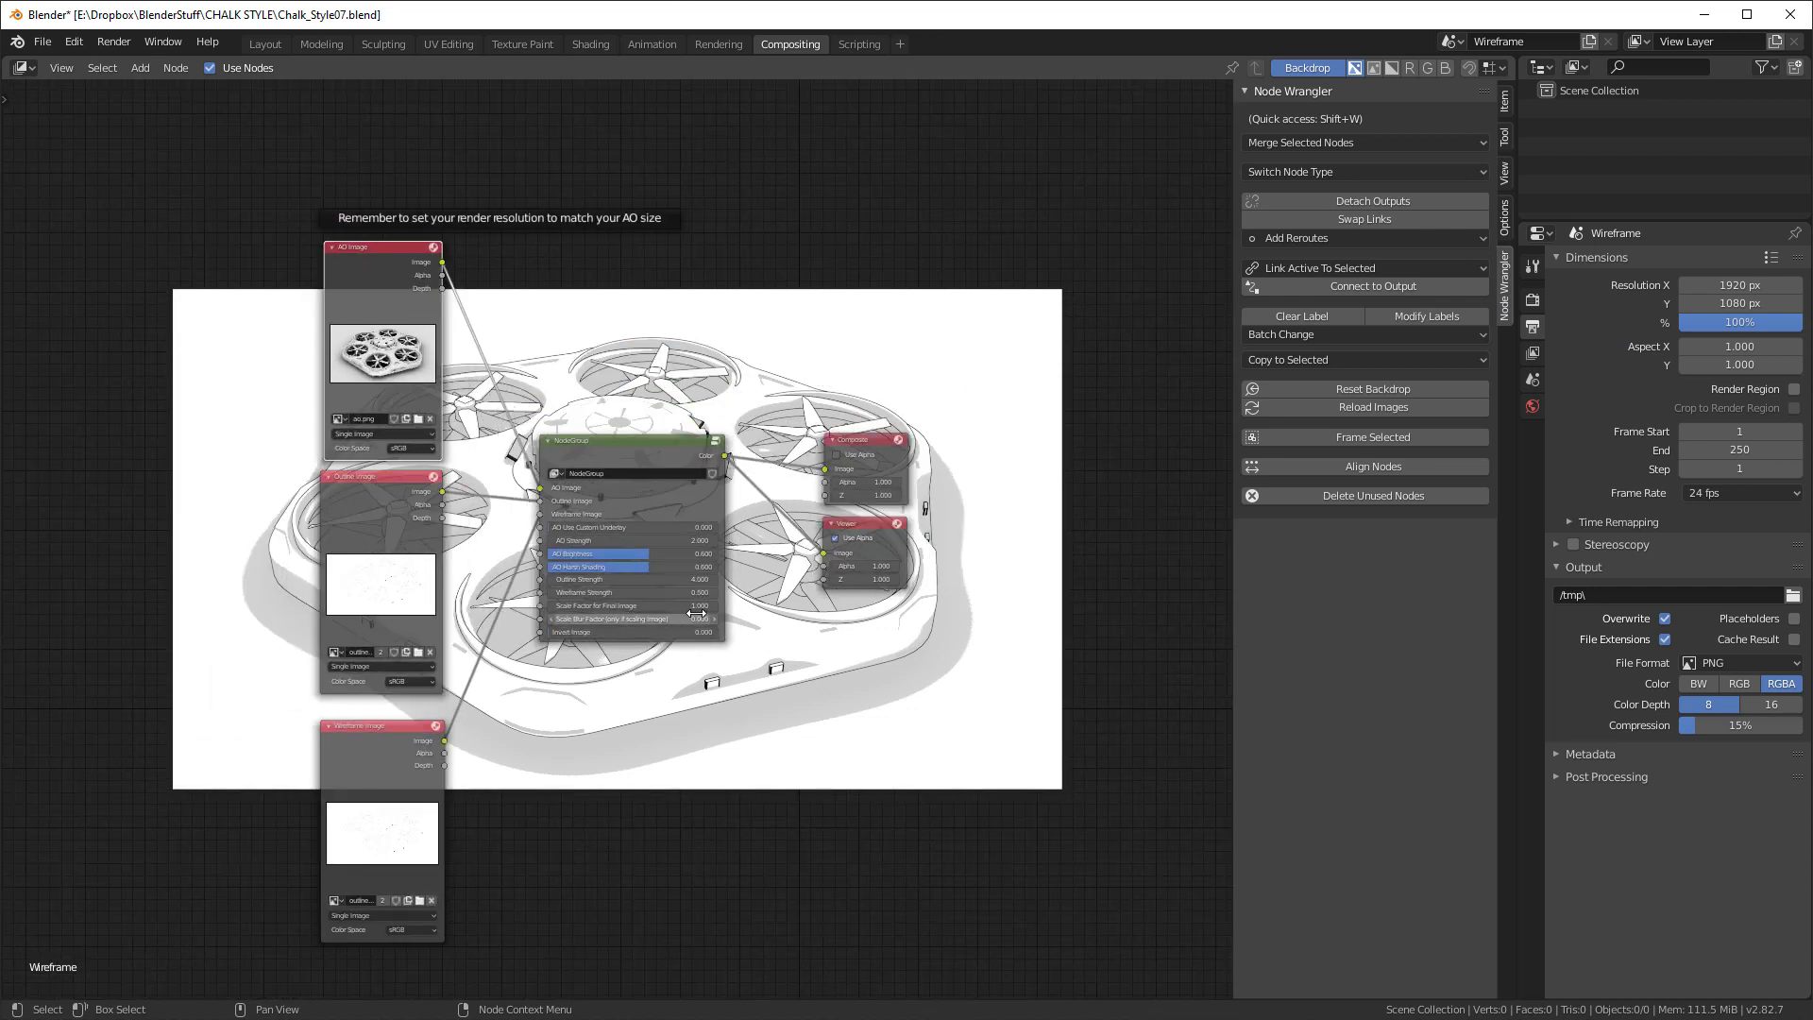
click(1505, 178)
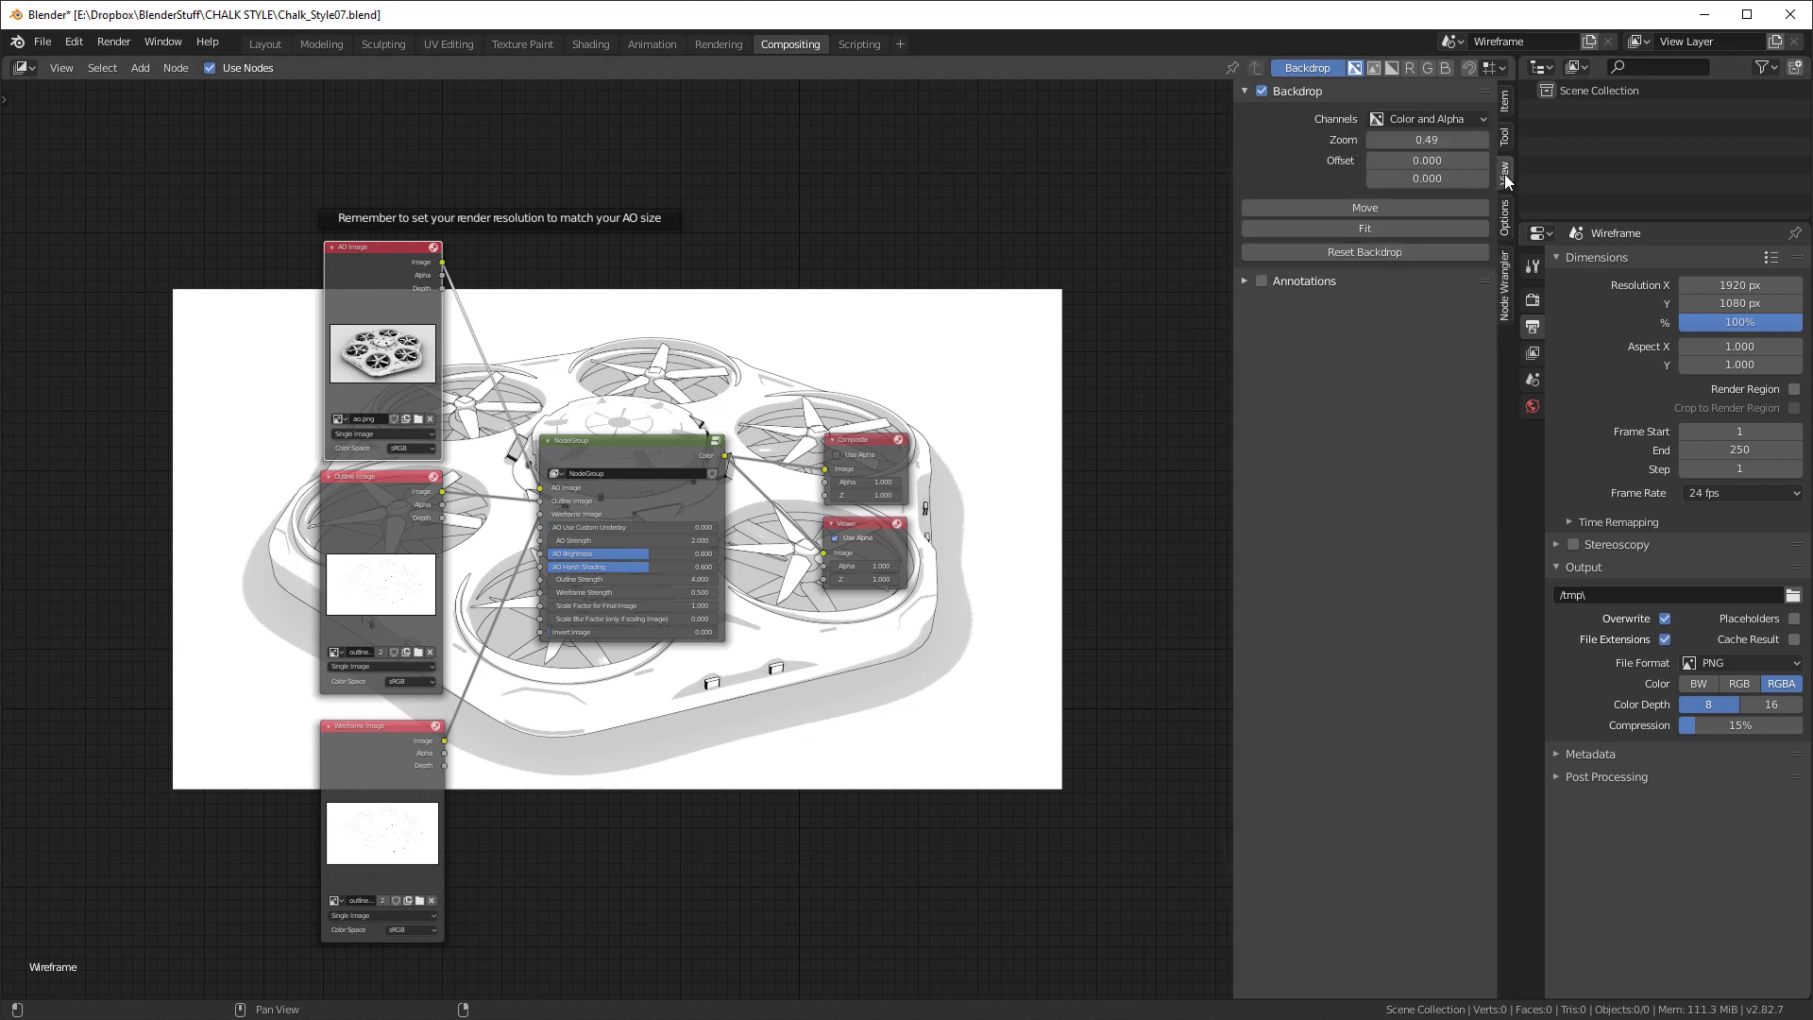
click(1341, 230)
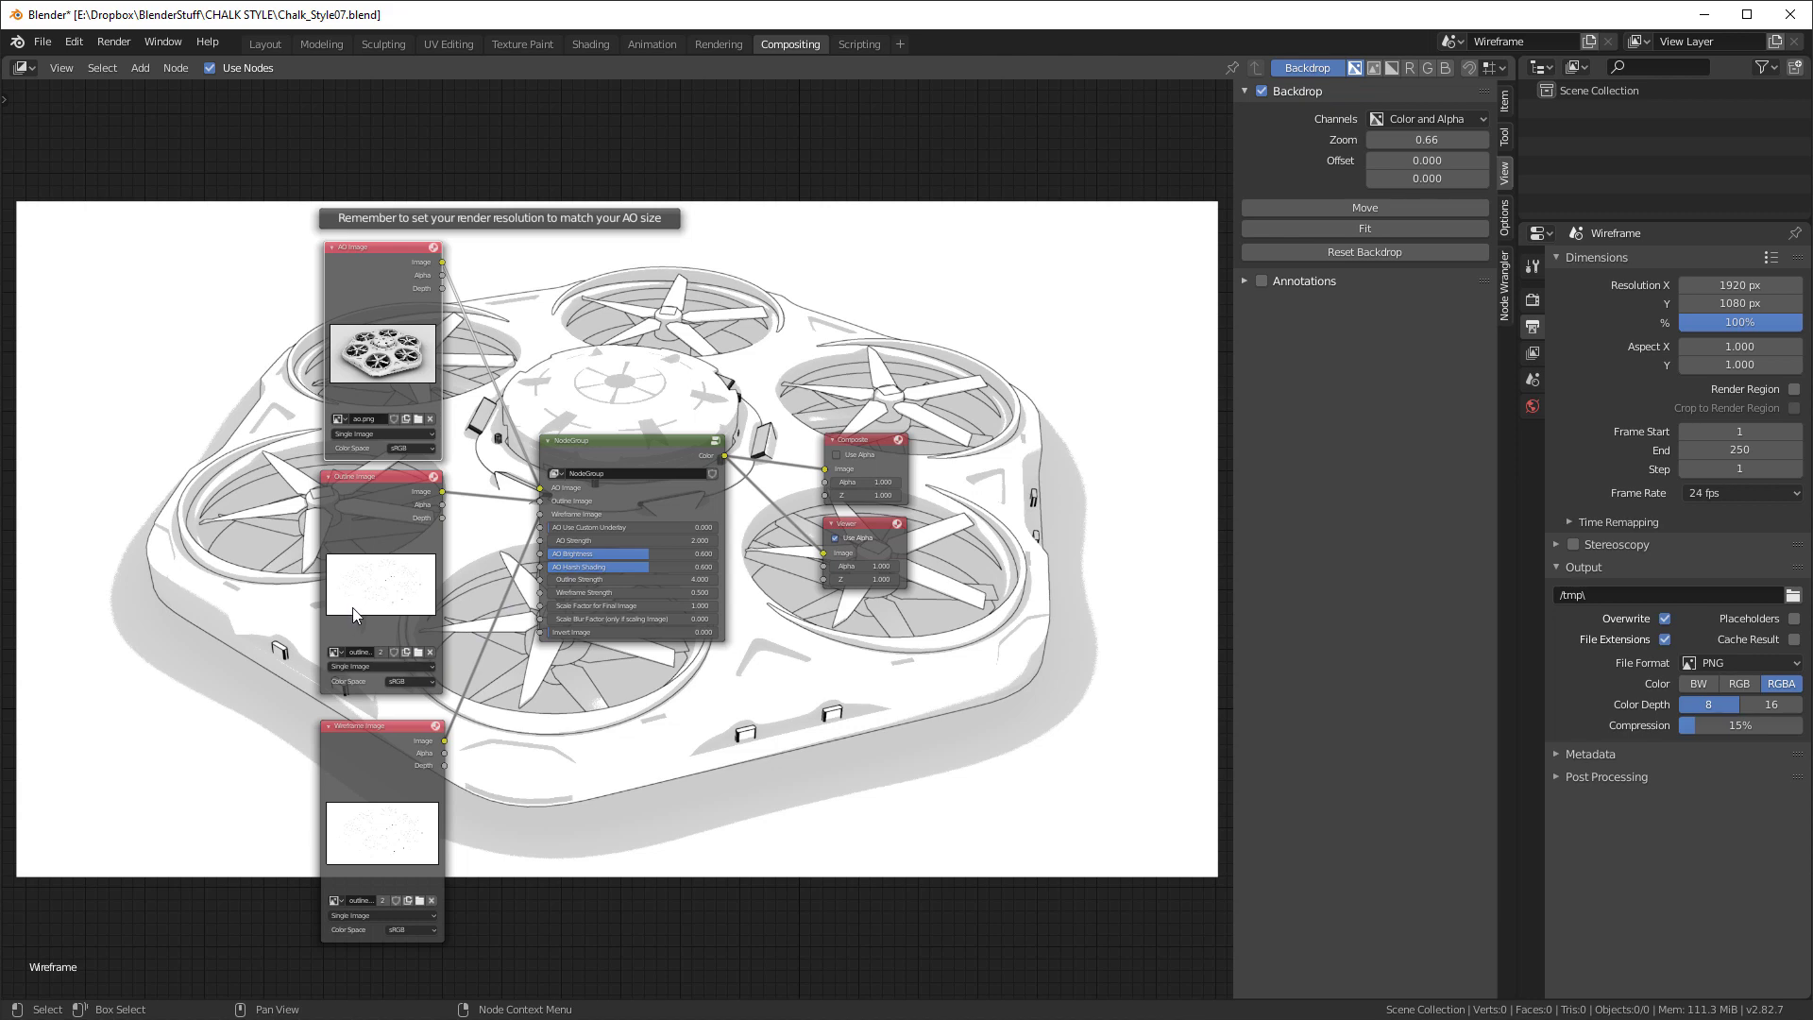
scroll(354, 608, up, 1)
scroll(353, 608, down, 2)
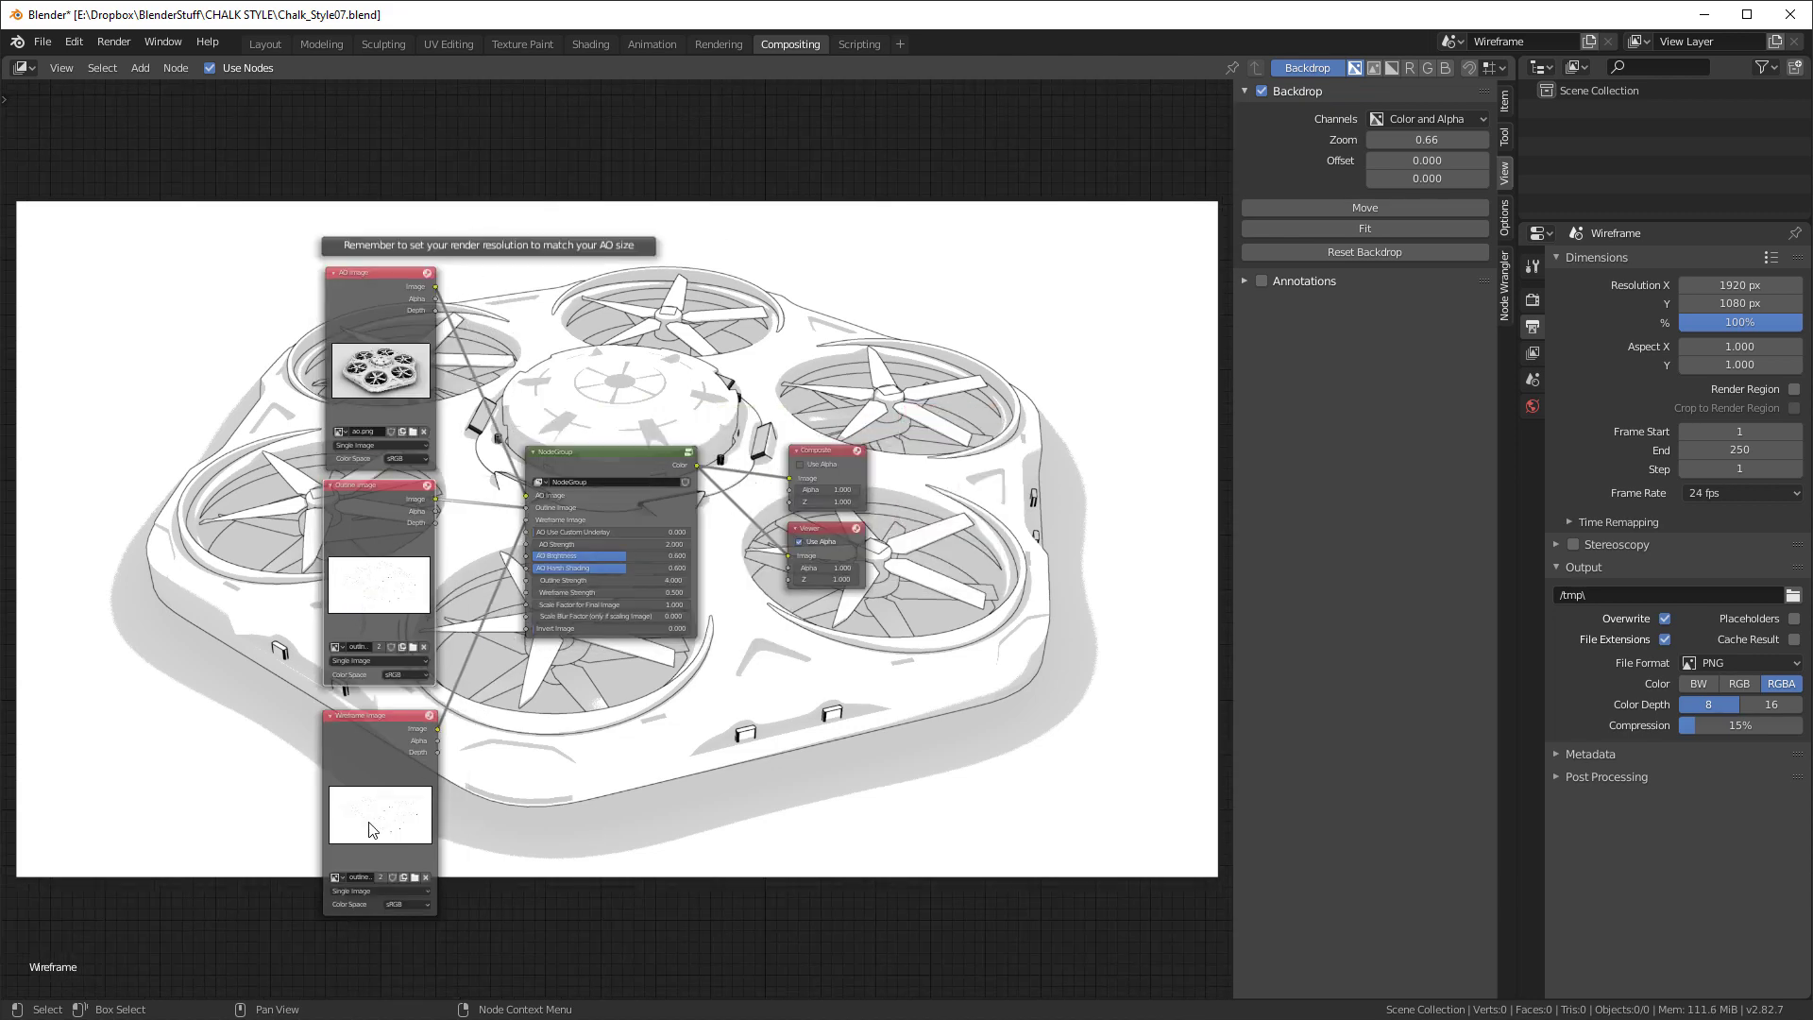
- Put wireframe.png into the Wireframe Image node so the preview shows wireframe lines
click(413, 876)
click(709, 362)
double_click(708, 362)
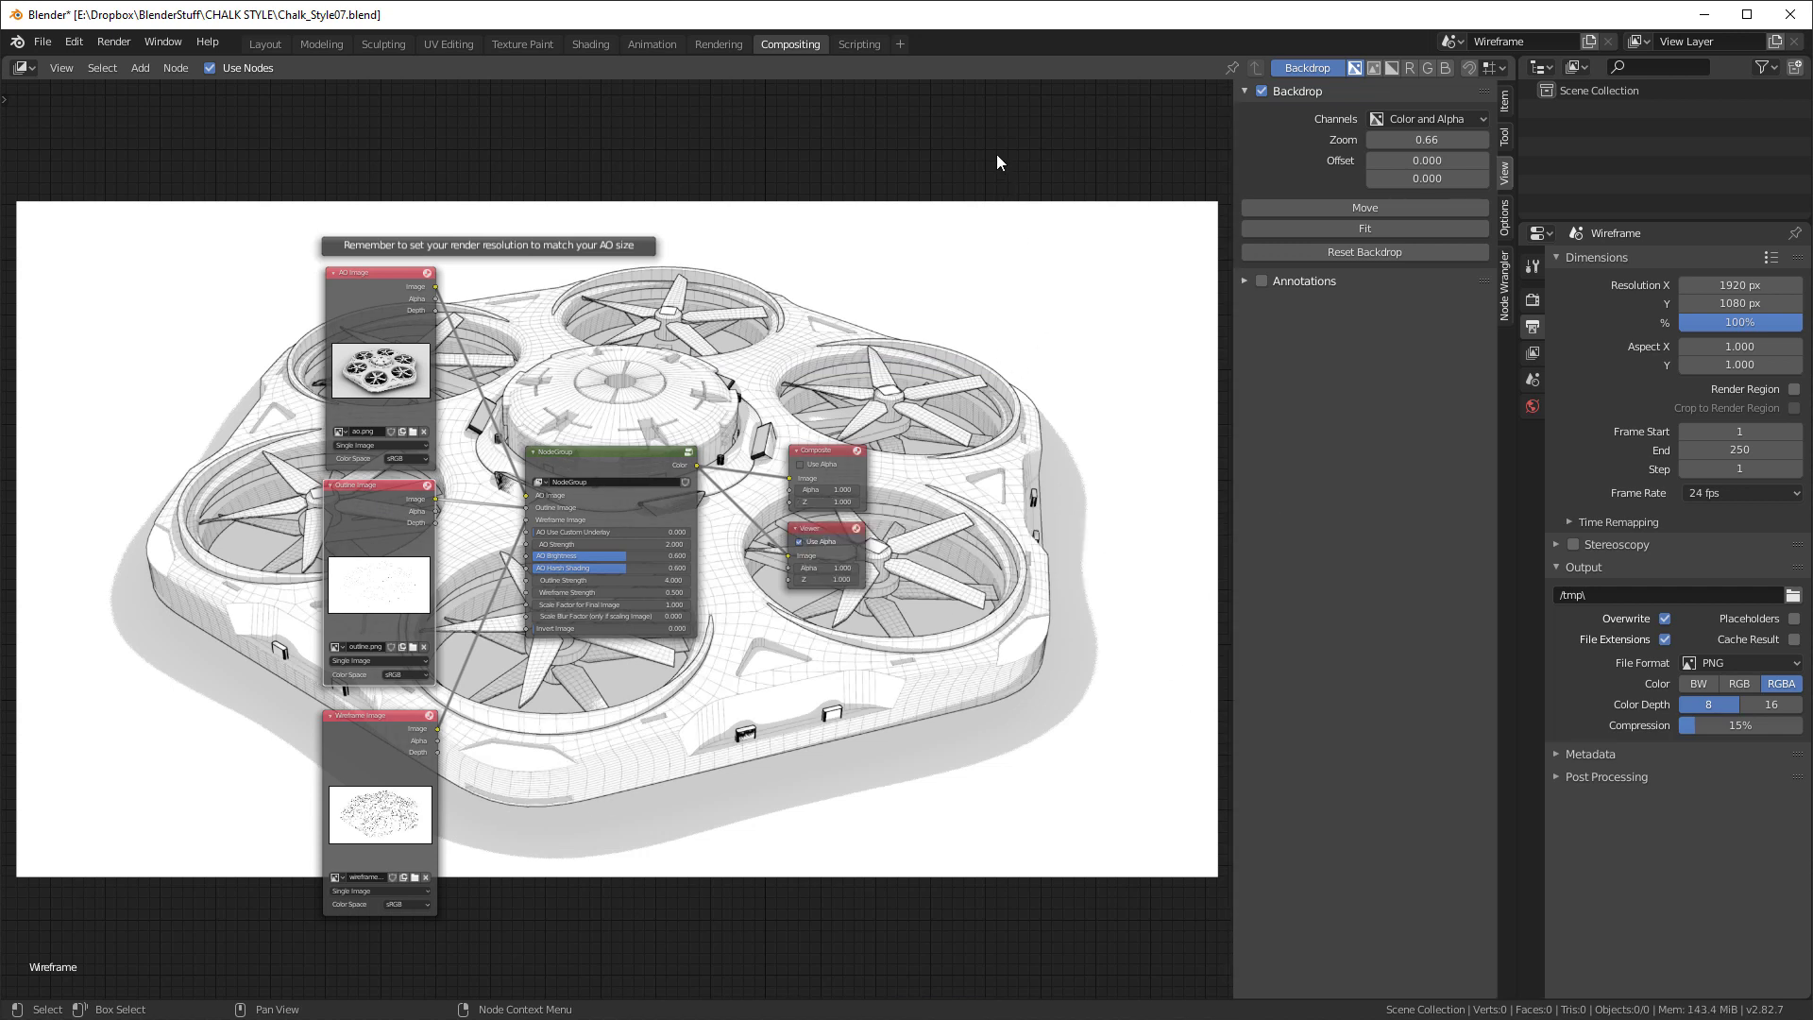
- Render the chalk-style composite with F12, review the result, and close the render window
key(F12)
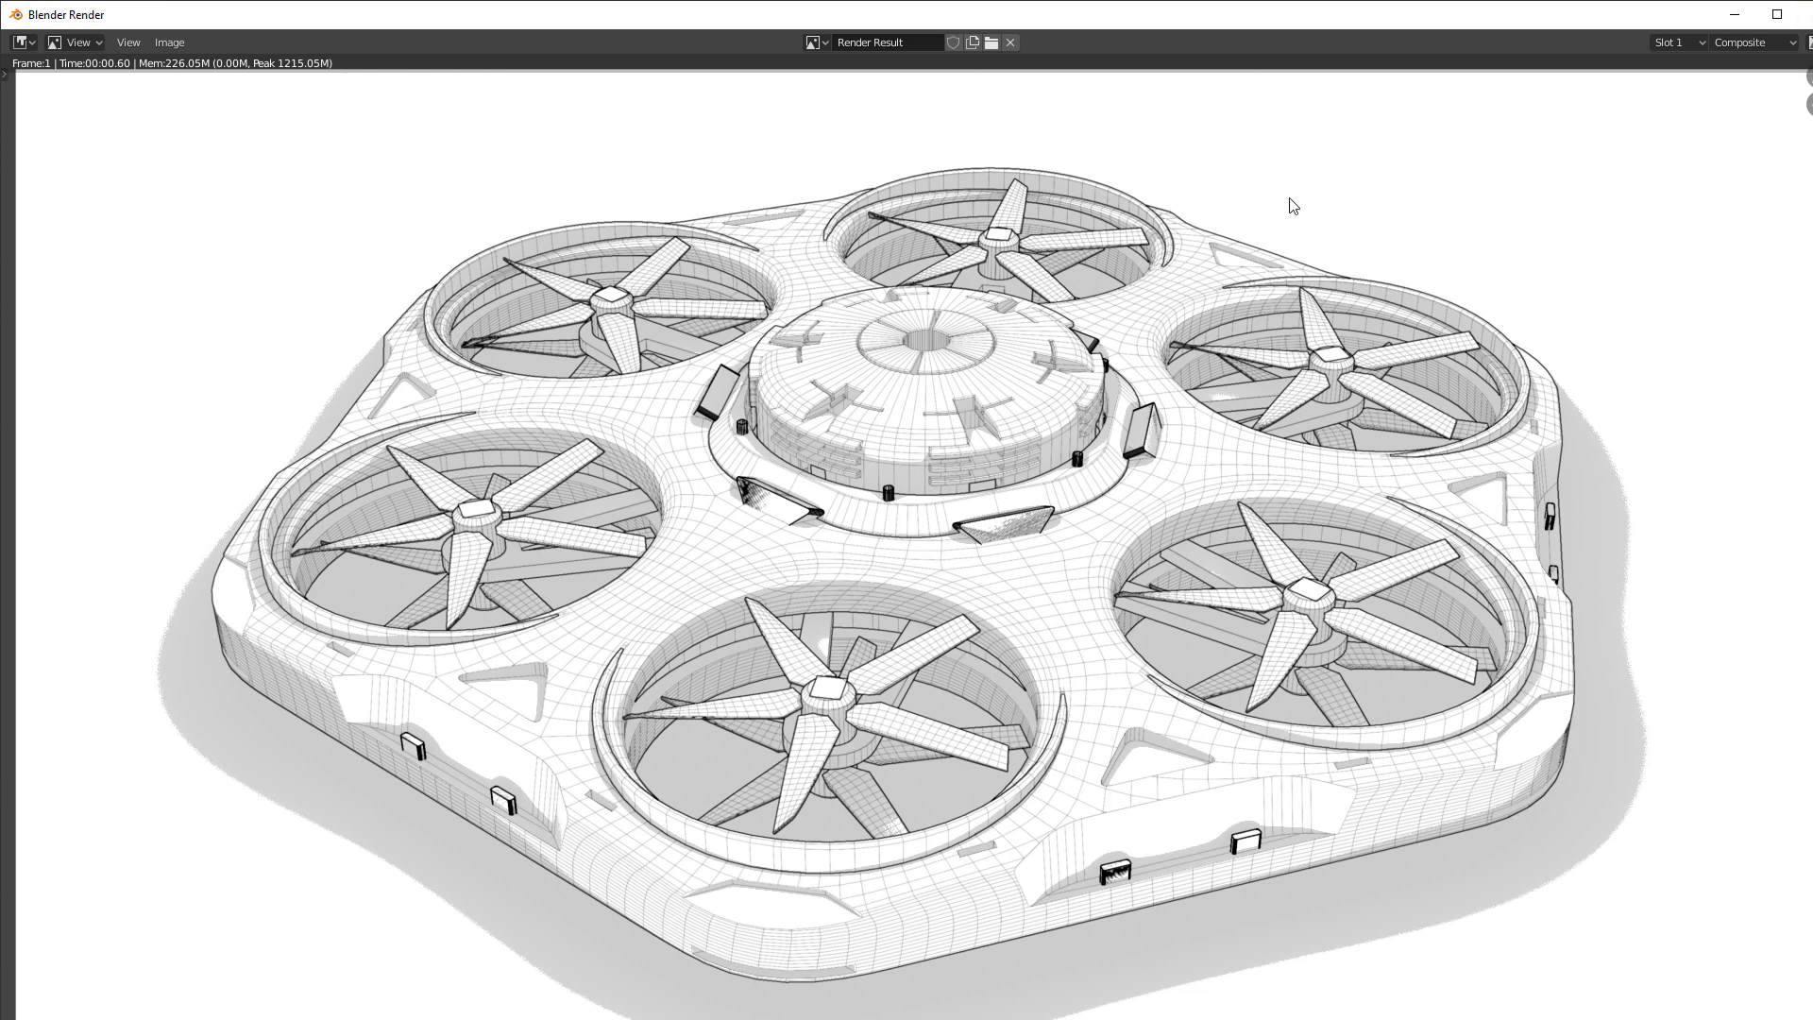
key(Escape)
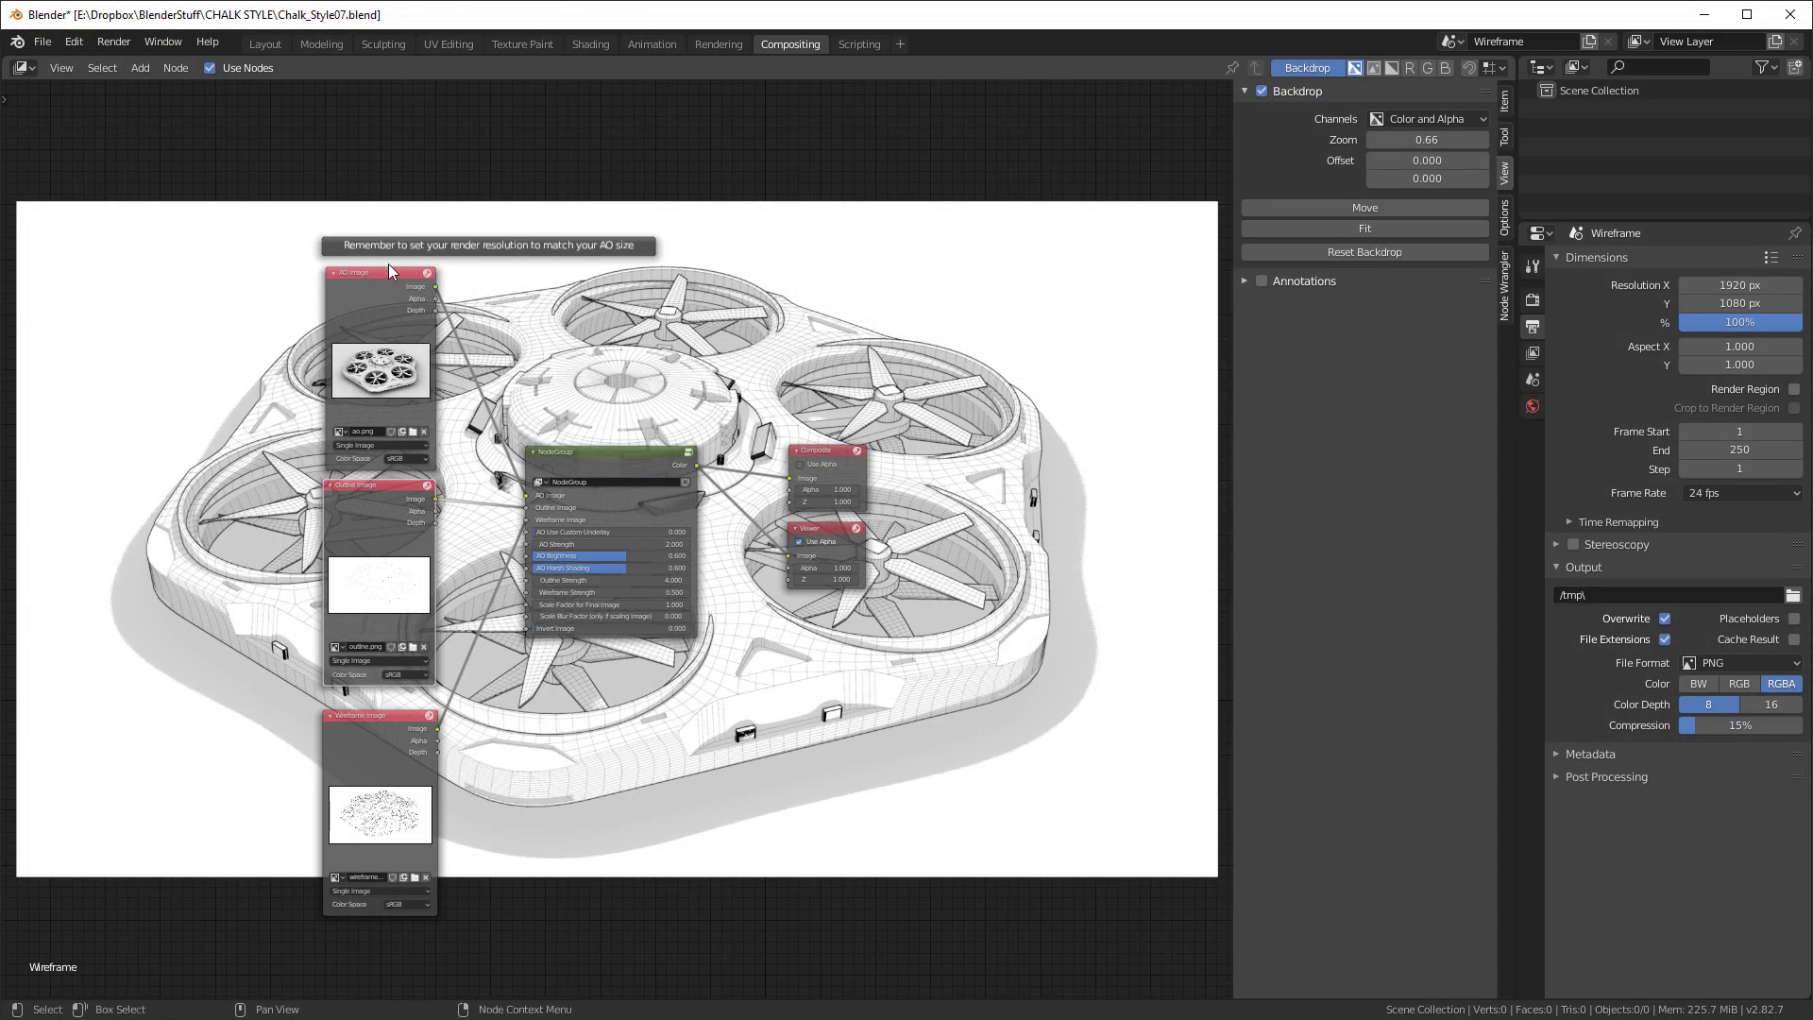
- Test AO Brightness at 0, restore it to 0.6, and set Invert Image to 1.000
scroll(381, 293, up, 2)
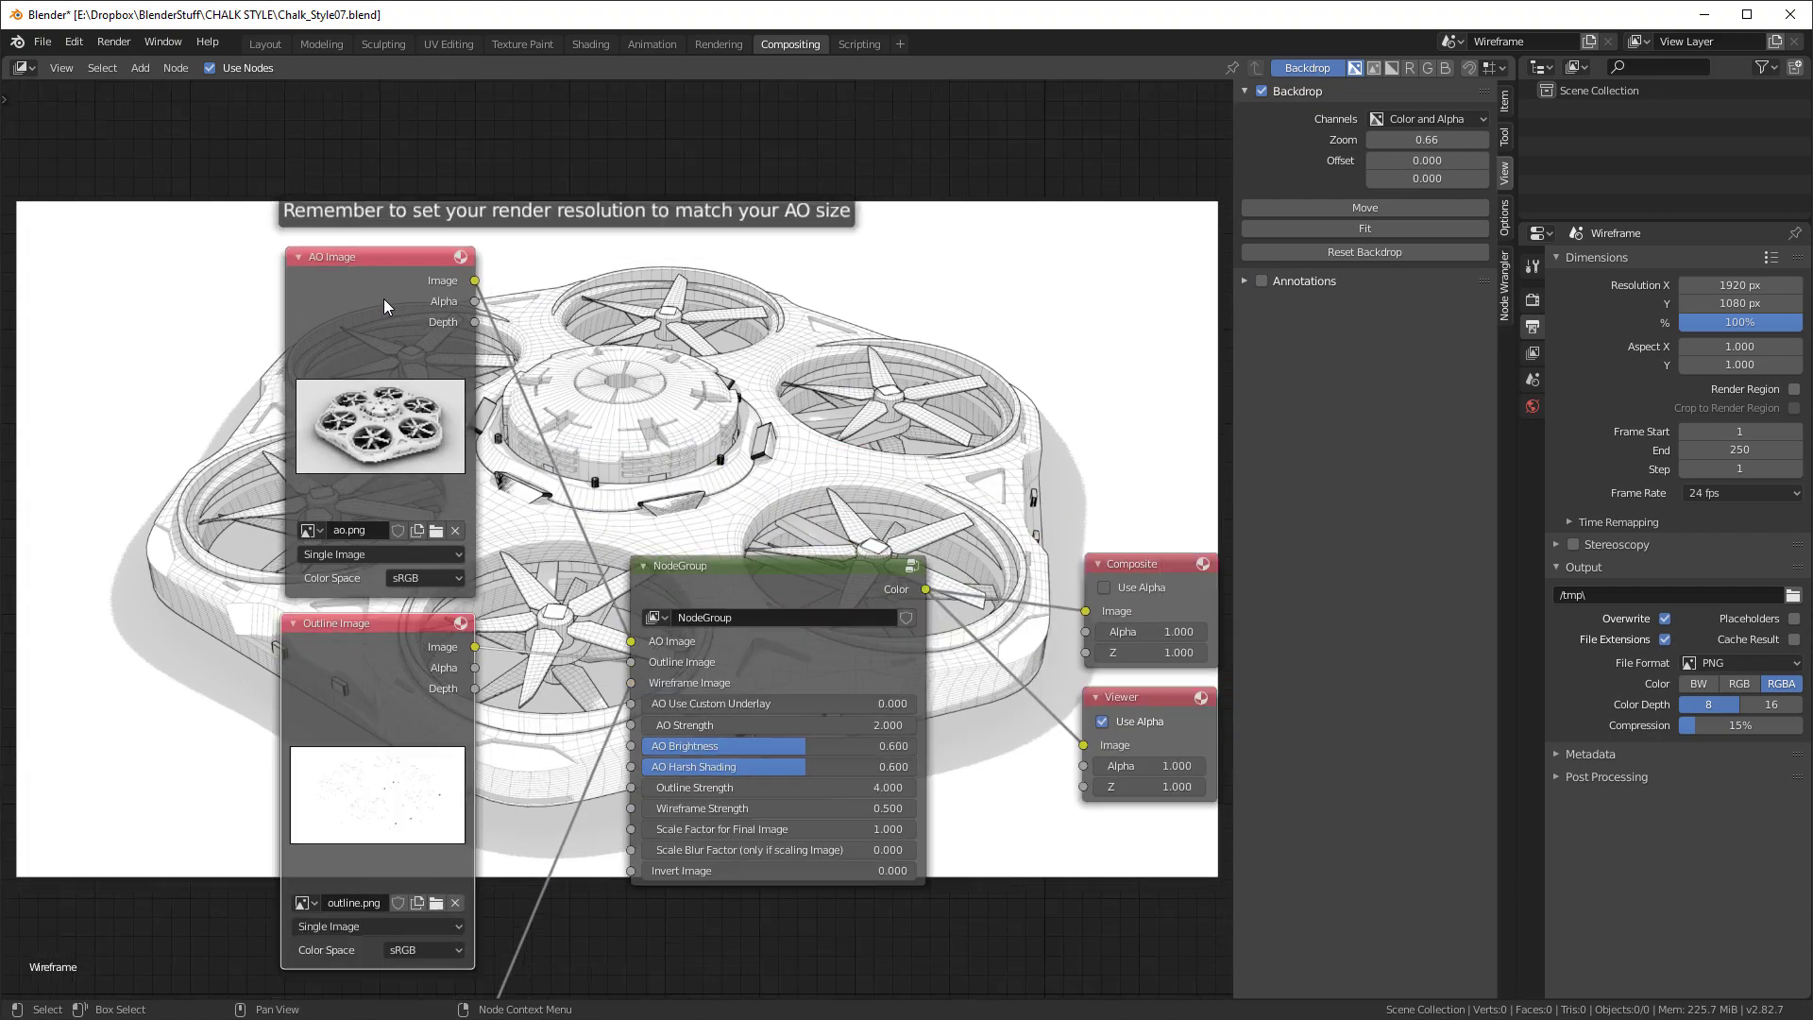
scroll(758, 674, up, 2)
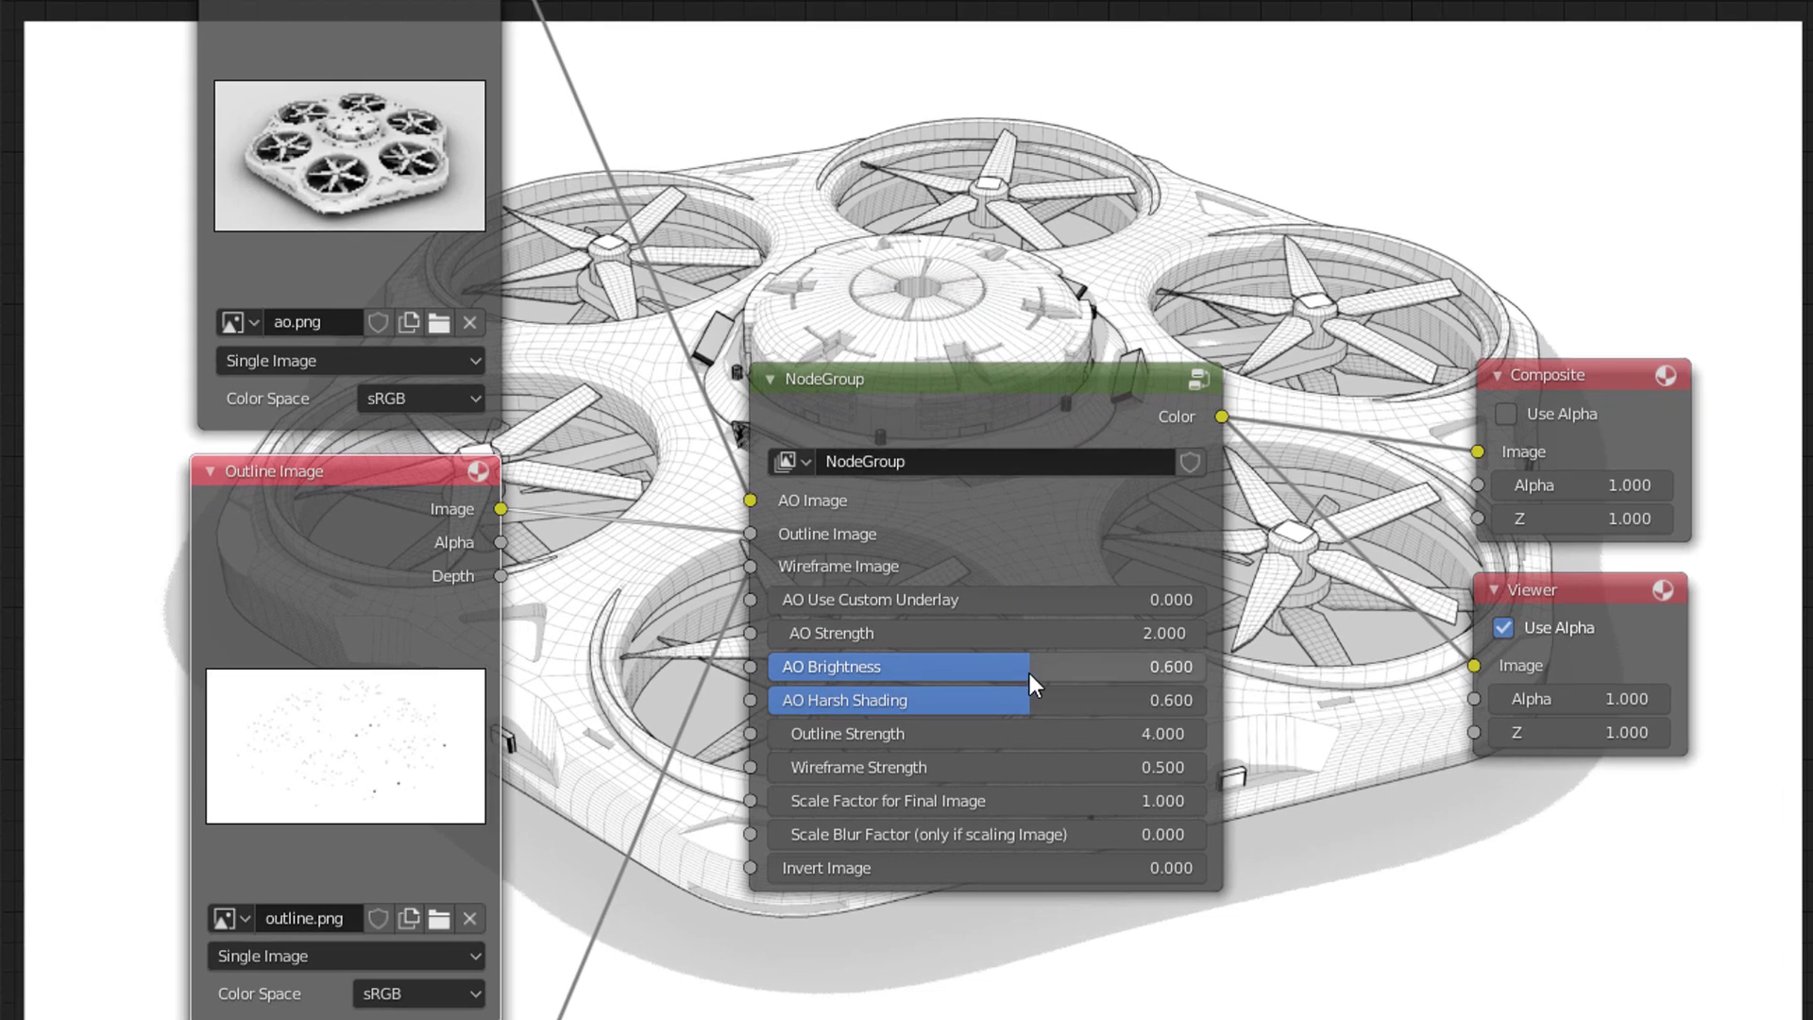
drag(1027, 664, 760, 667)
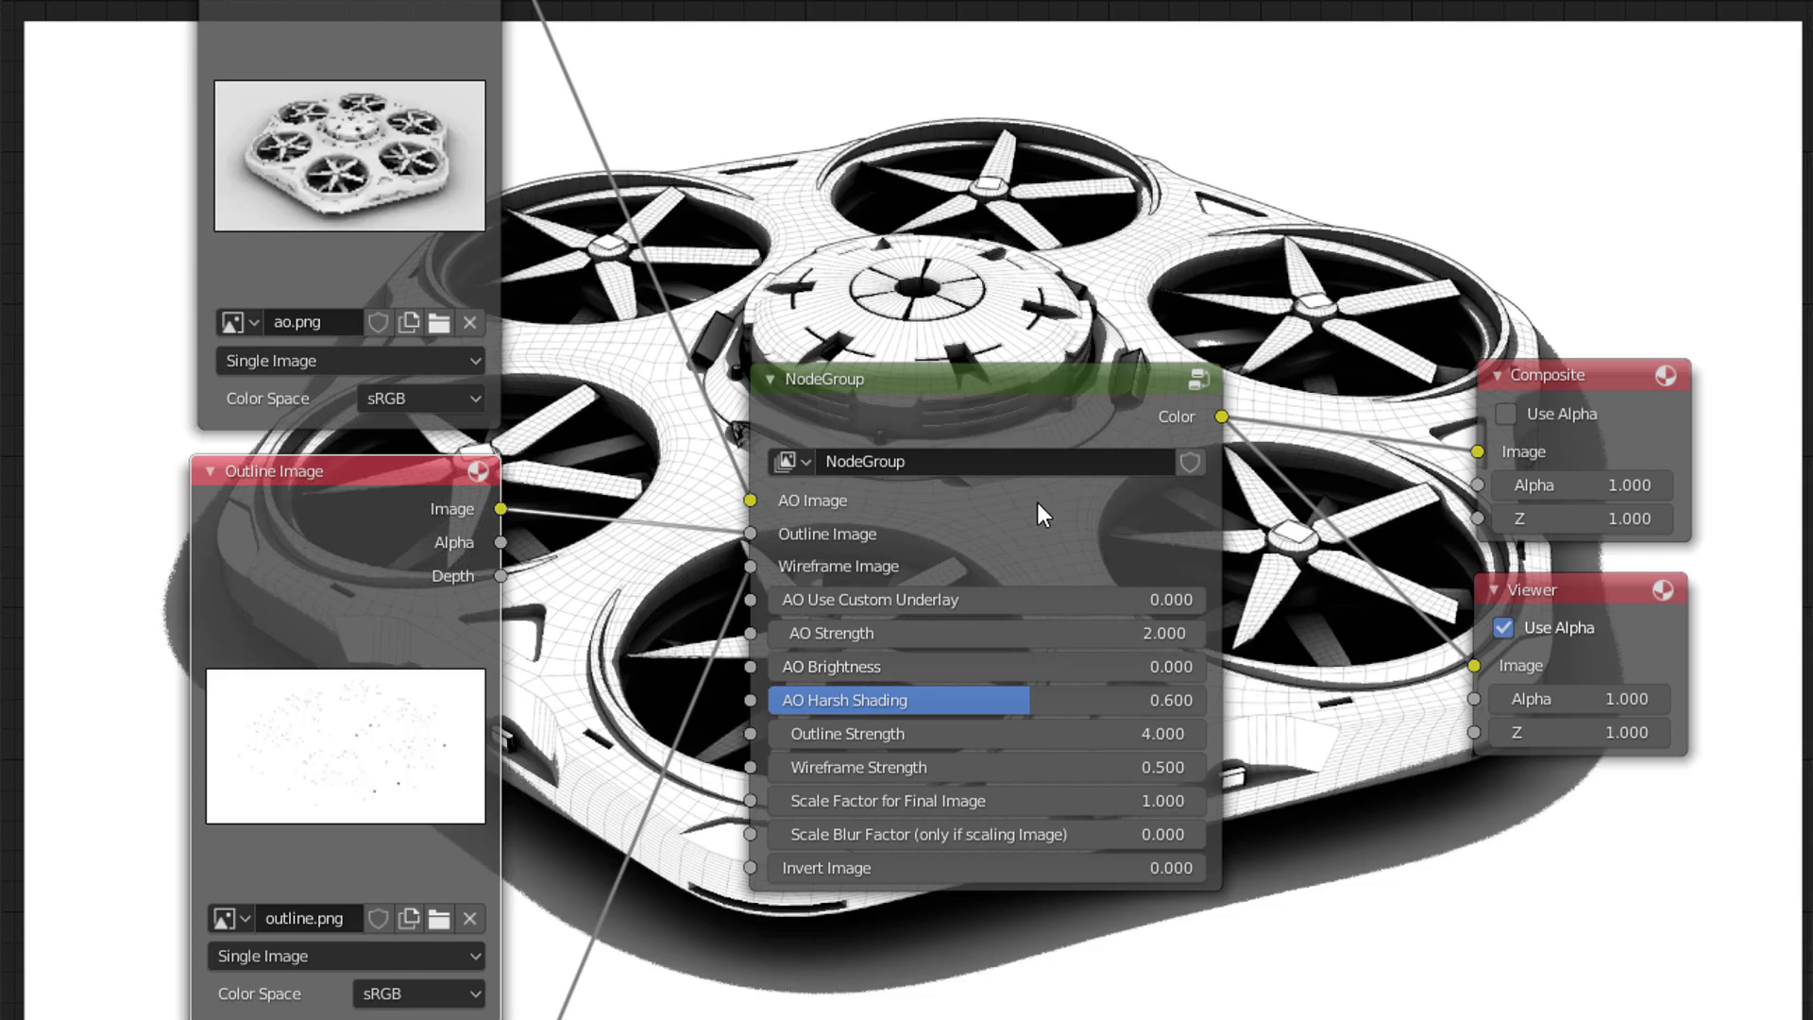
click(932, 666)
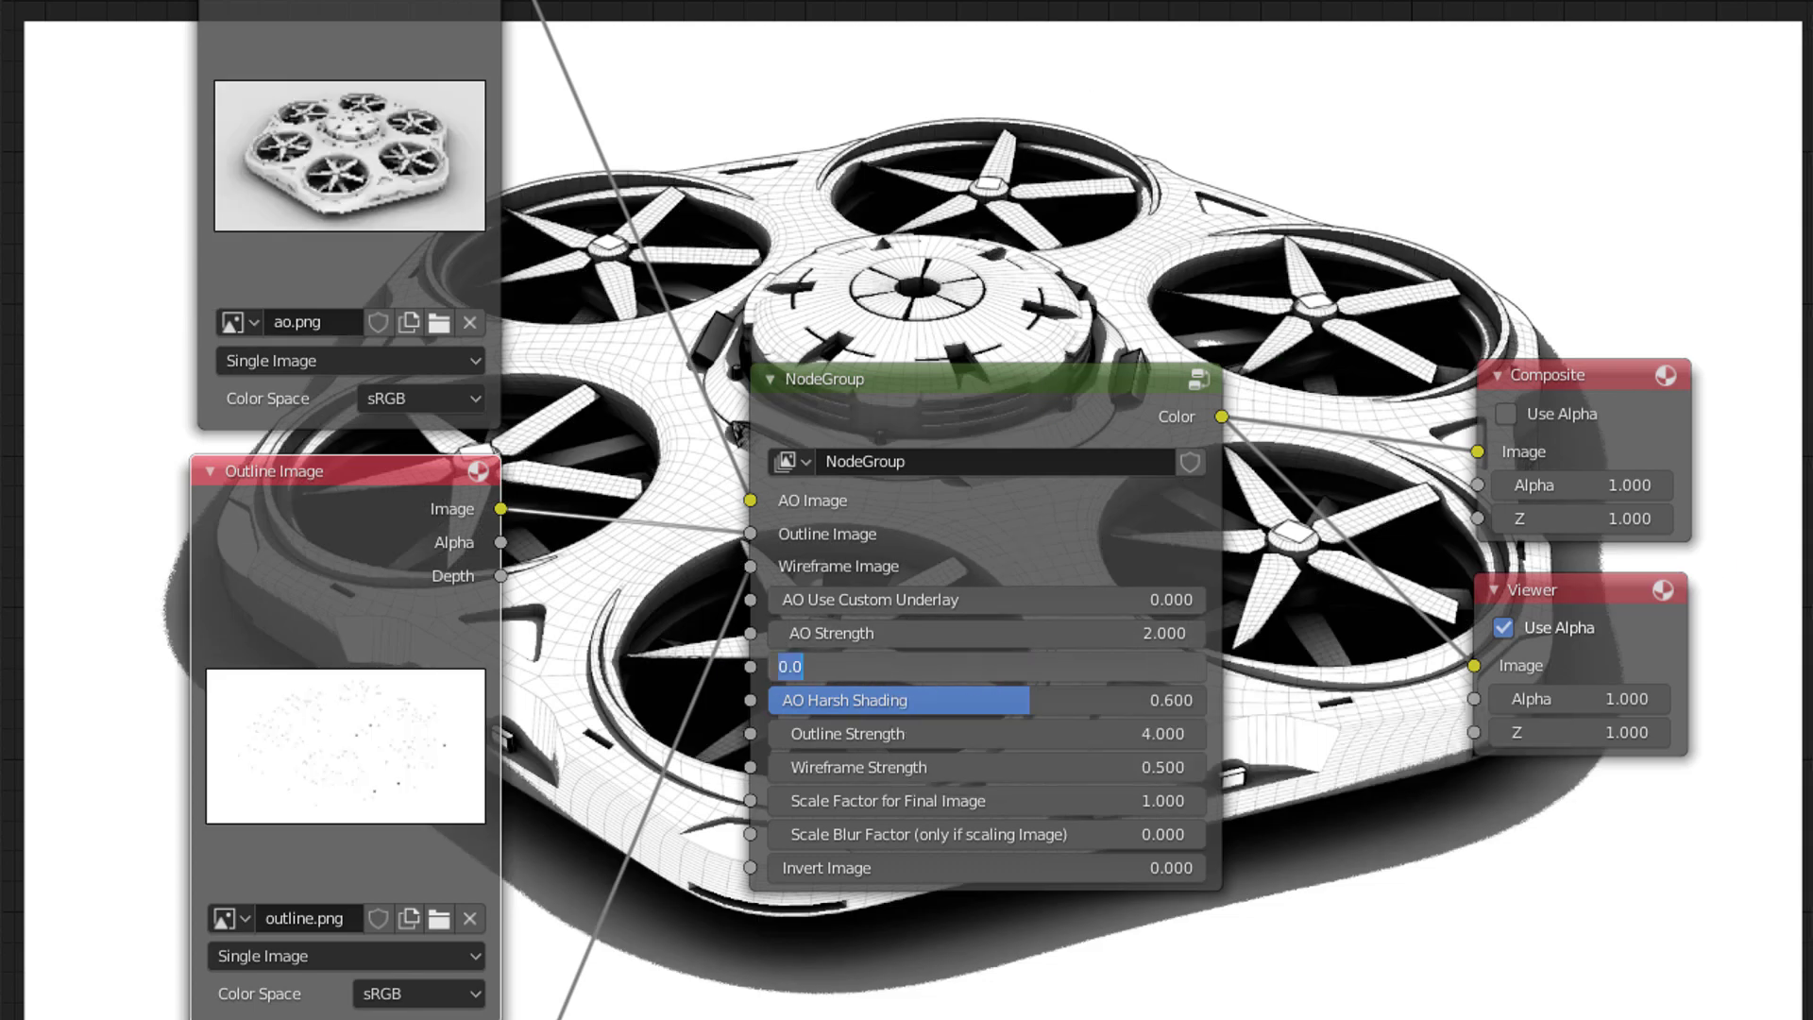
key(BackSpace)
text(.6)
key(Return)
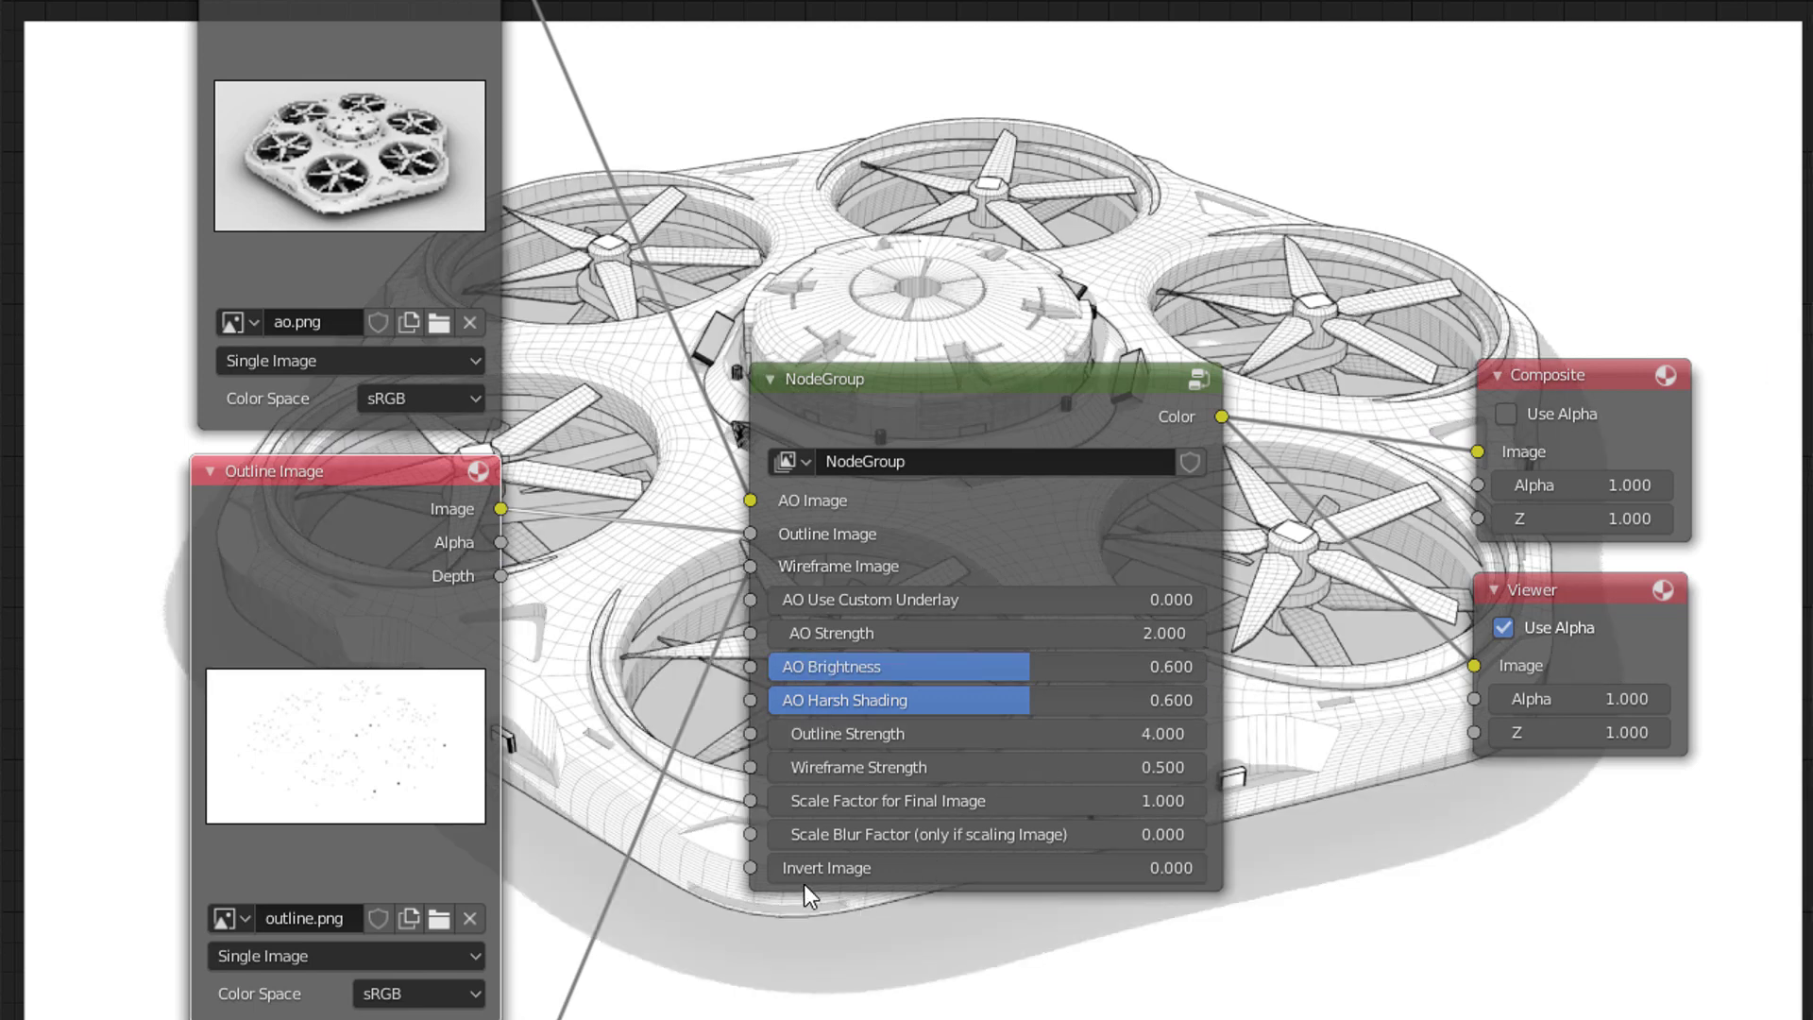
drag(930, 867, 1058, 868)
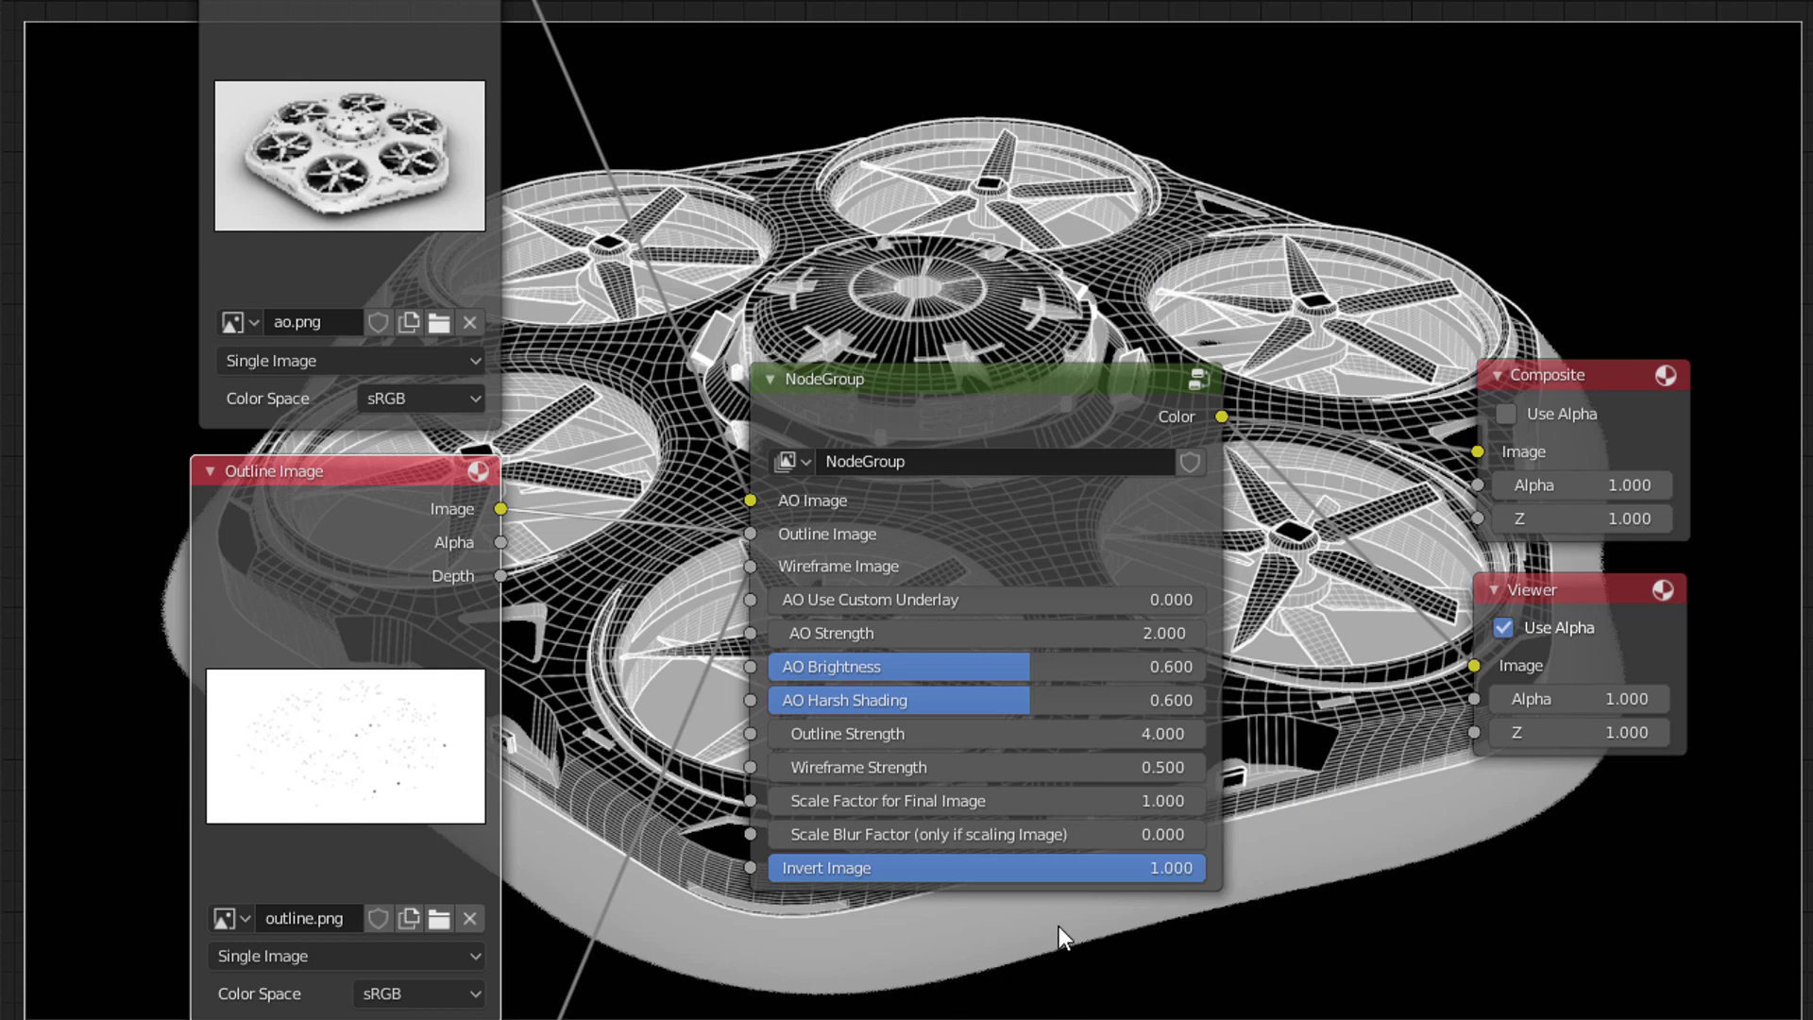
- Set Invert Image back to 0 and AO Harsh Shading to about 0.597
drag(1201, 868, 934, 867)
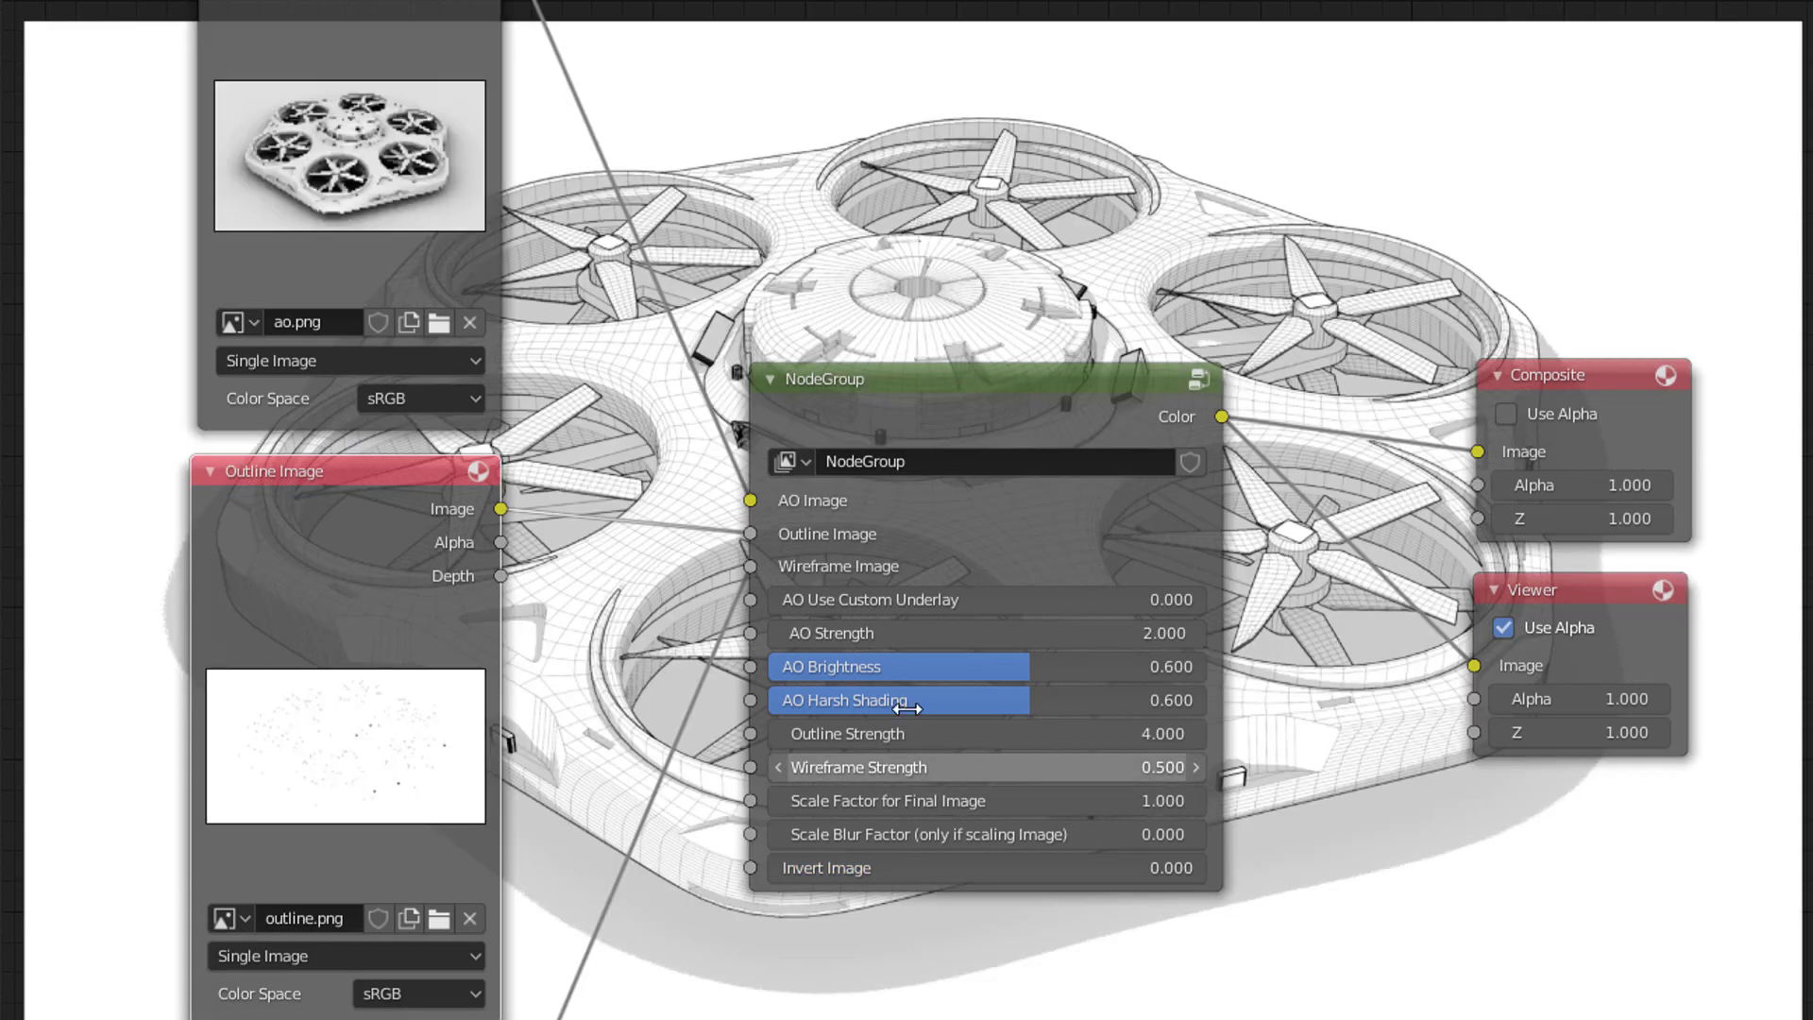
key(BackSpace)
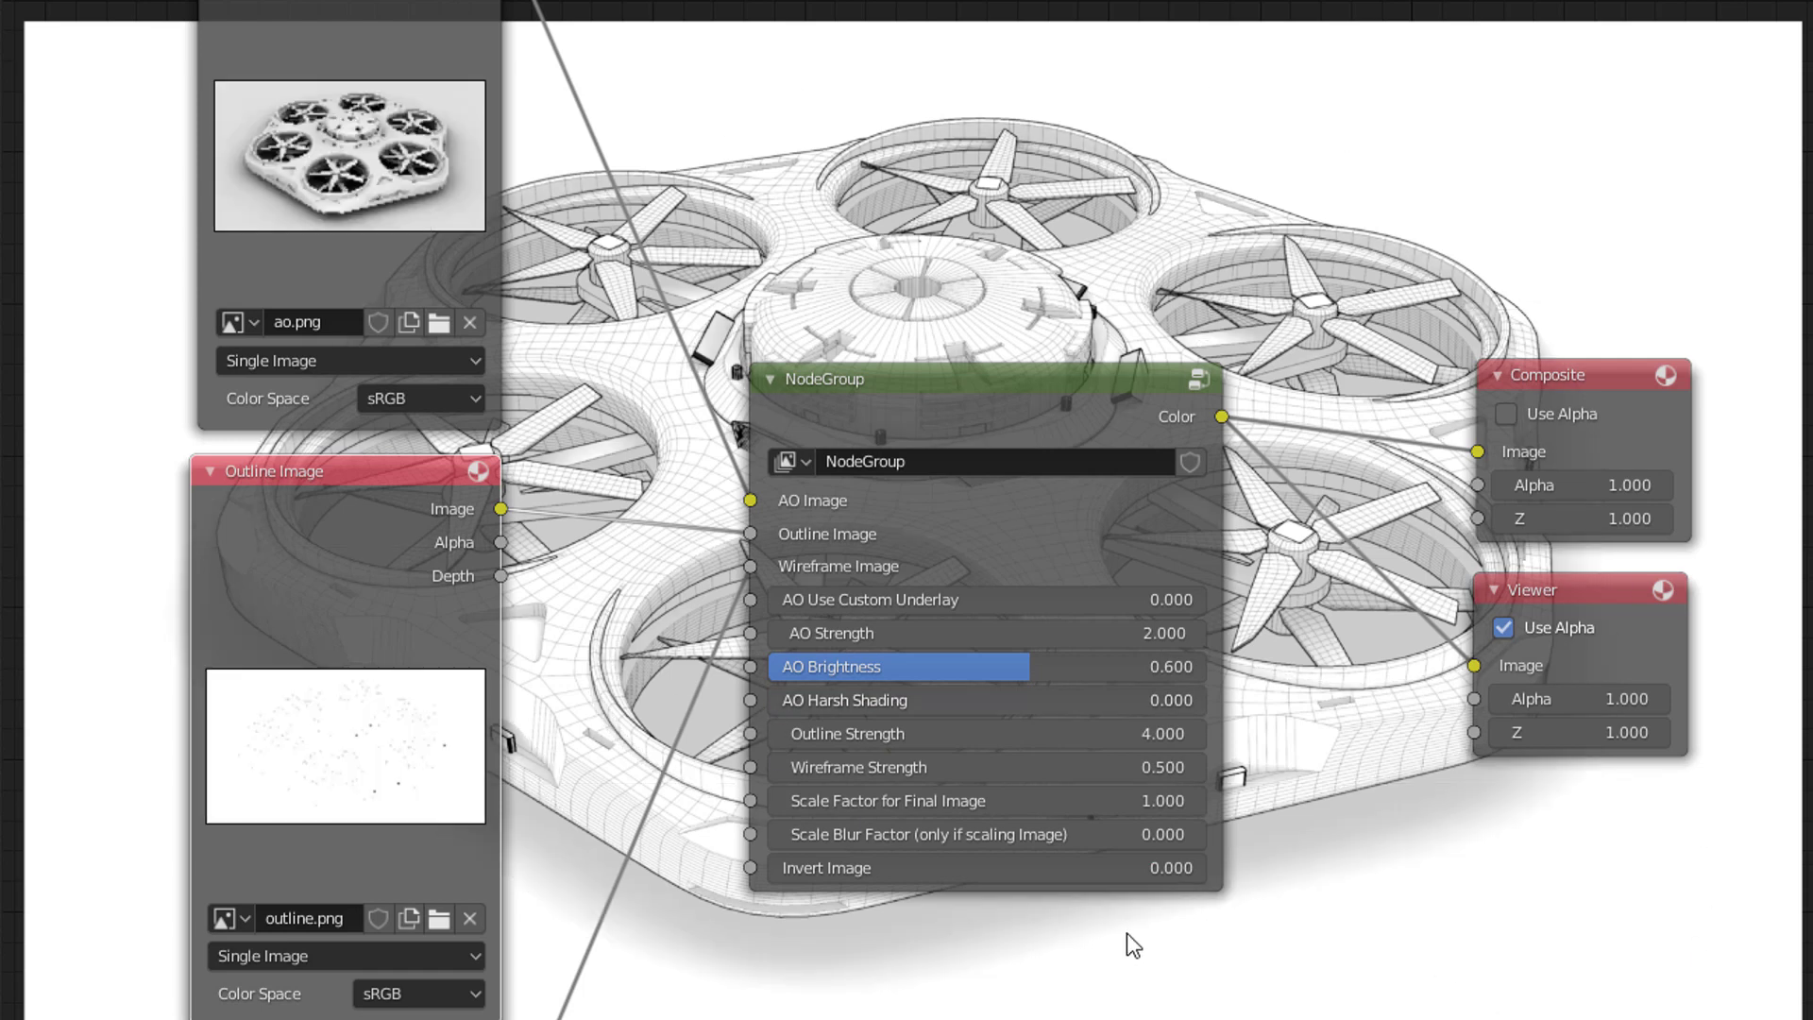
drag(831, 699, 1026, 699)
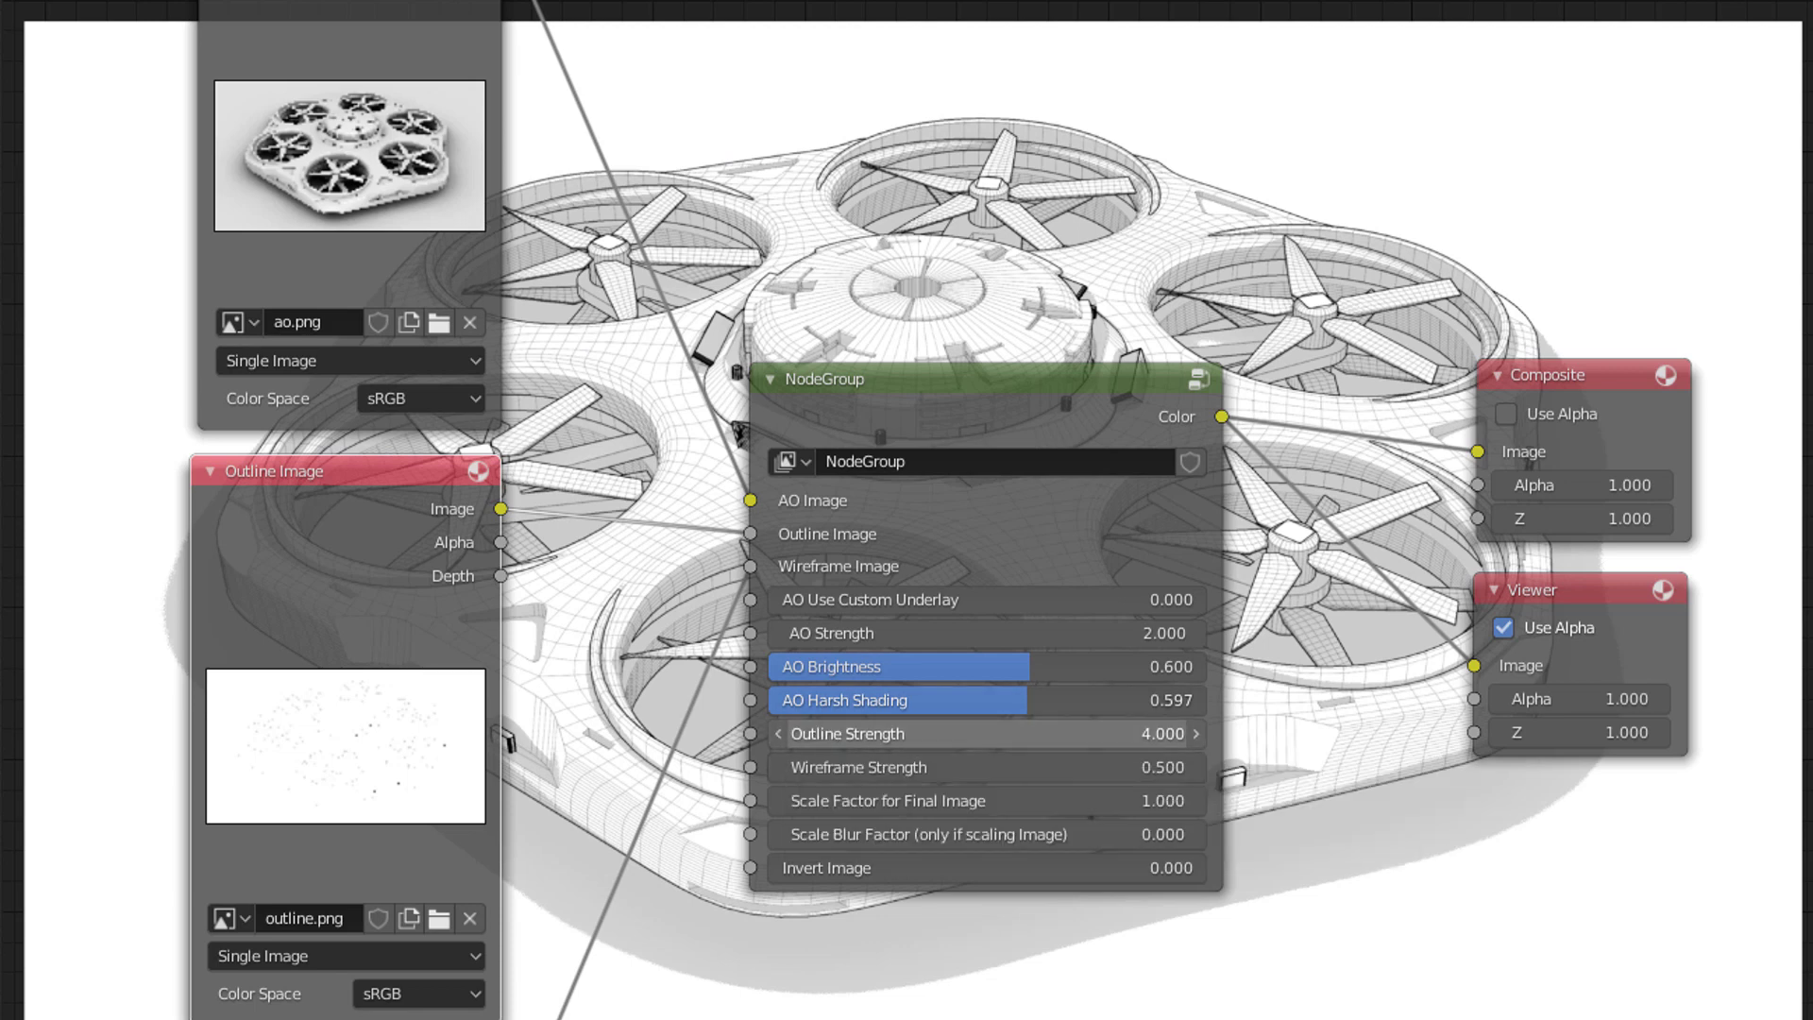
- Raise Outline Strength to 10.000 and, after trying higher, leave Wireframe Strength at 0.500
drag(945, 733, 1001, 733)
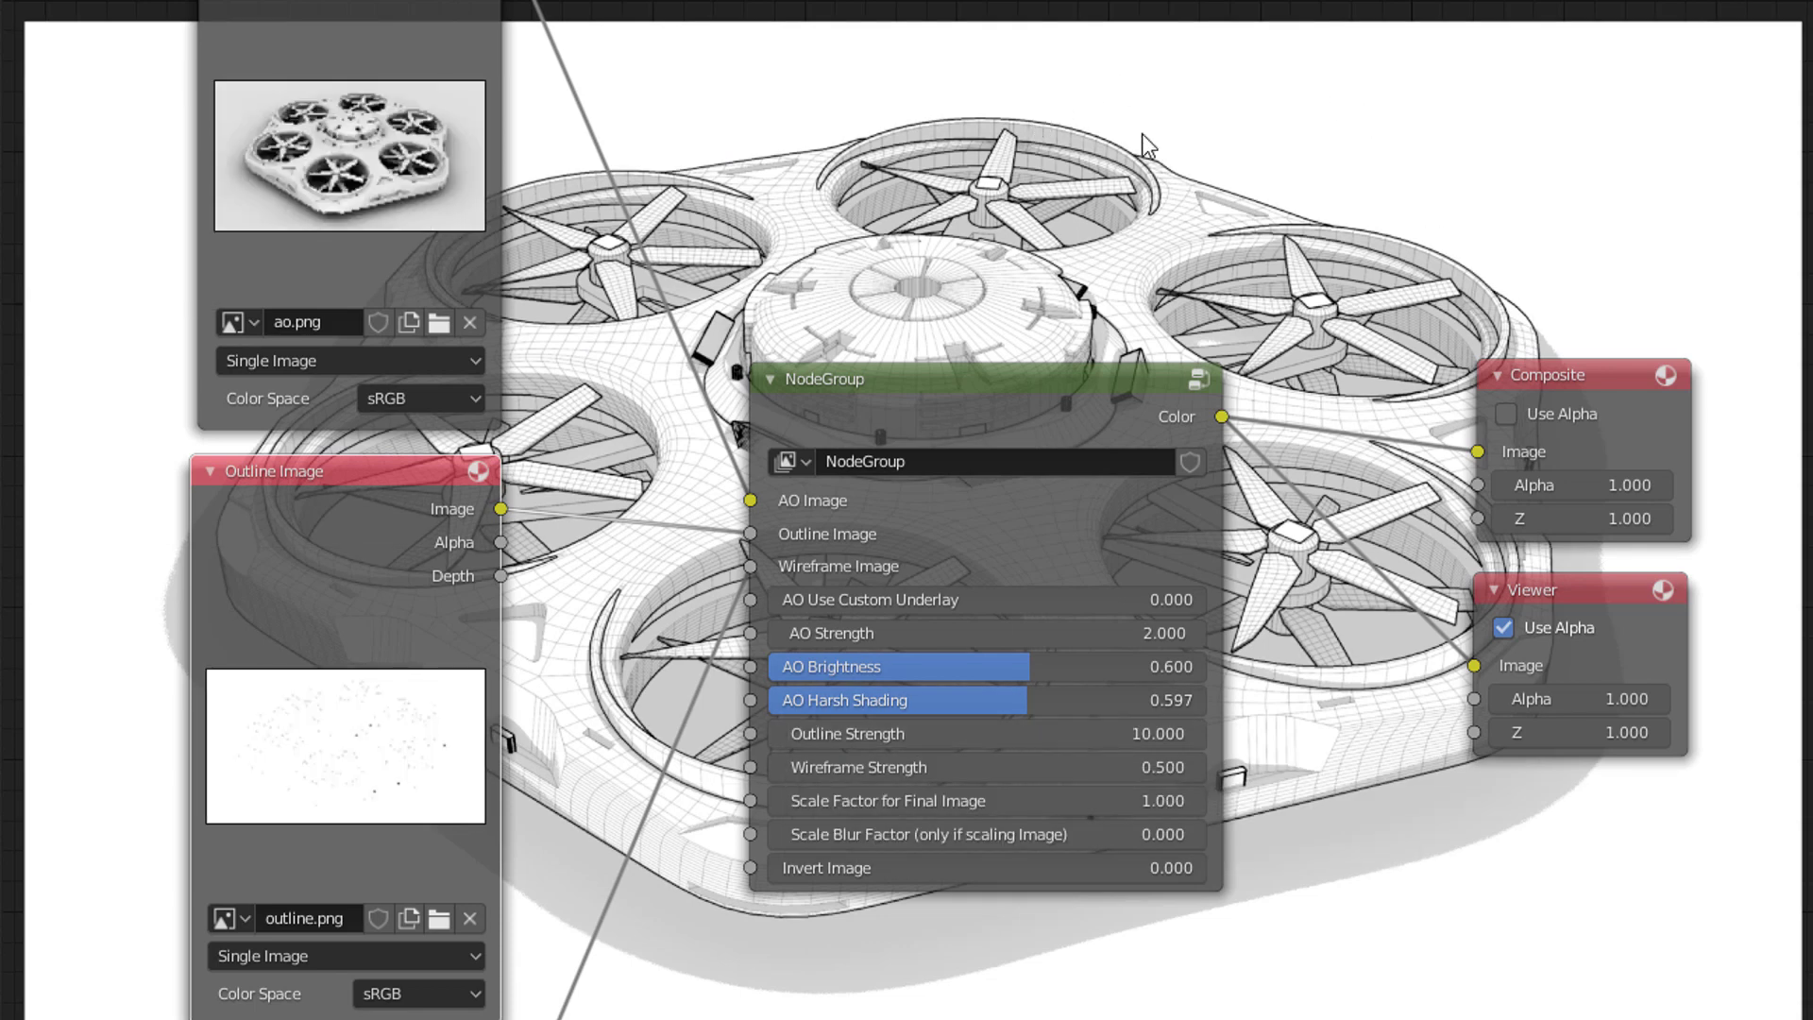
scroll(1352, 154, up, 2)
scroll(1322, 161, down, 1)
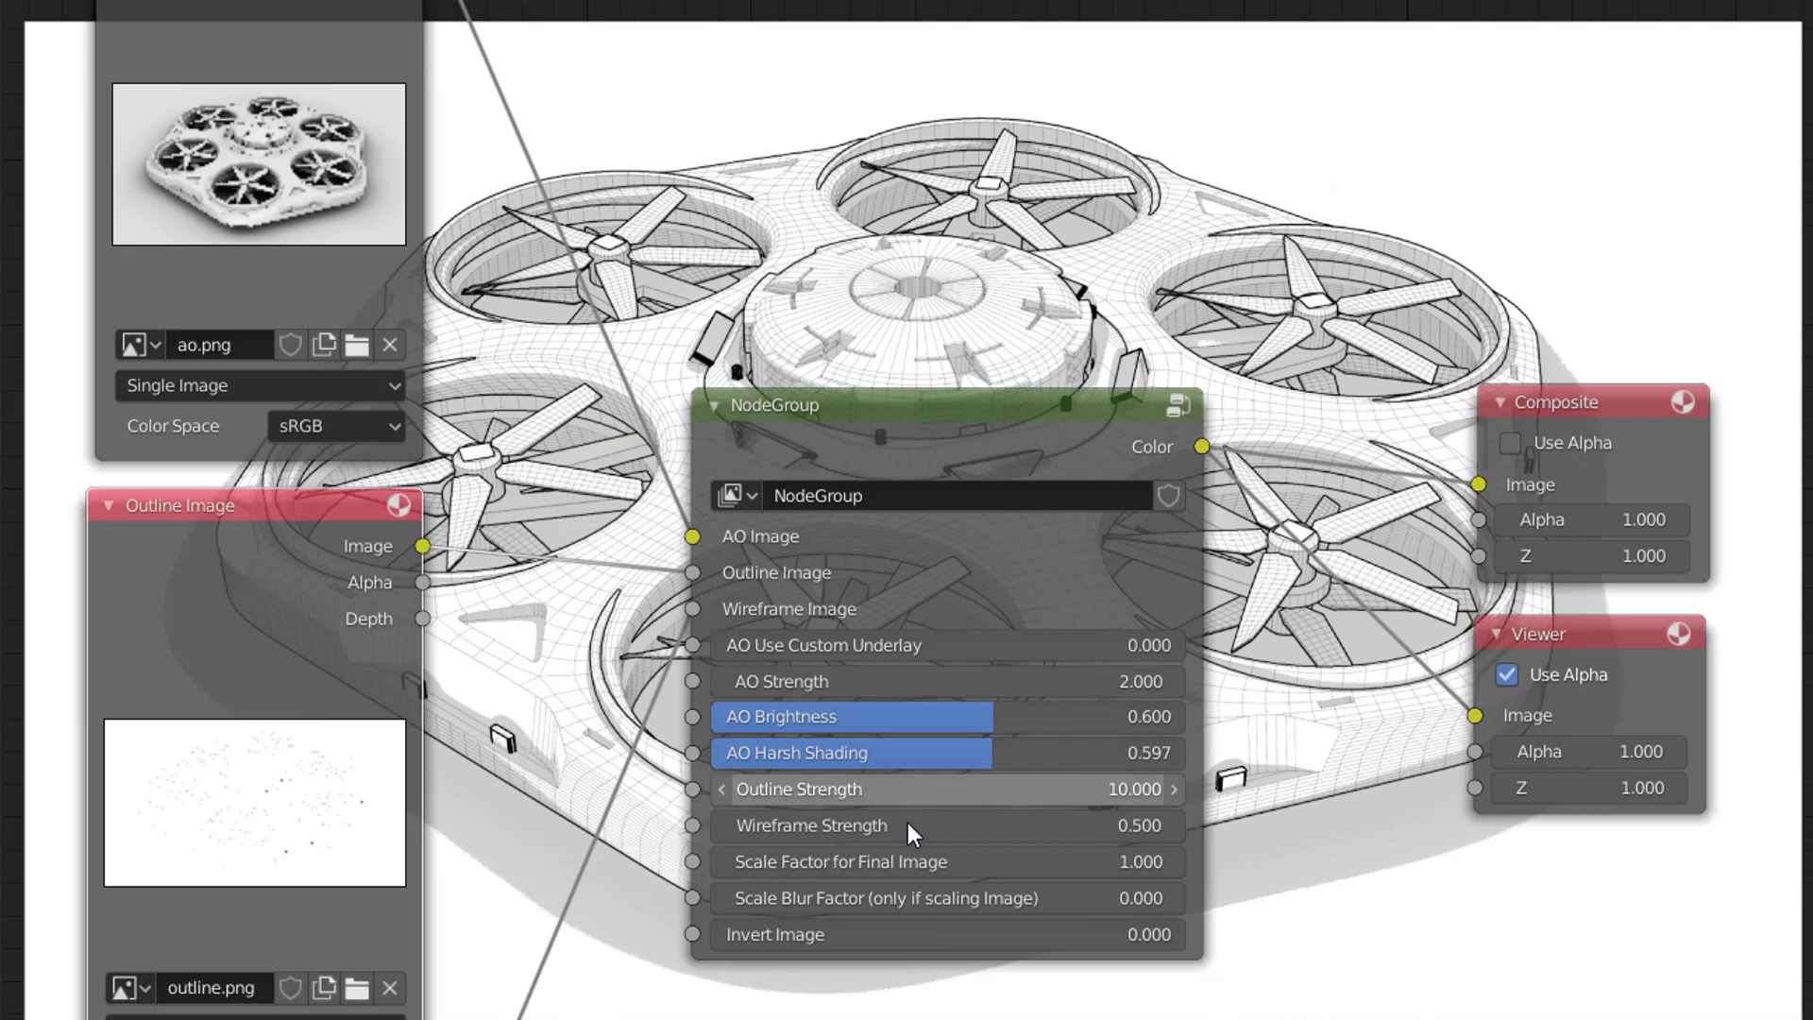
drag(900, 834, 986, 834)
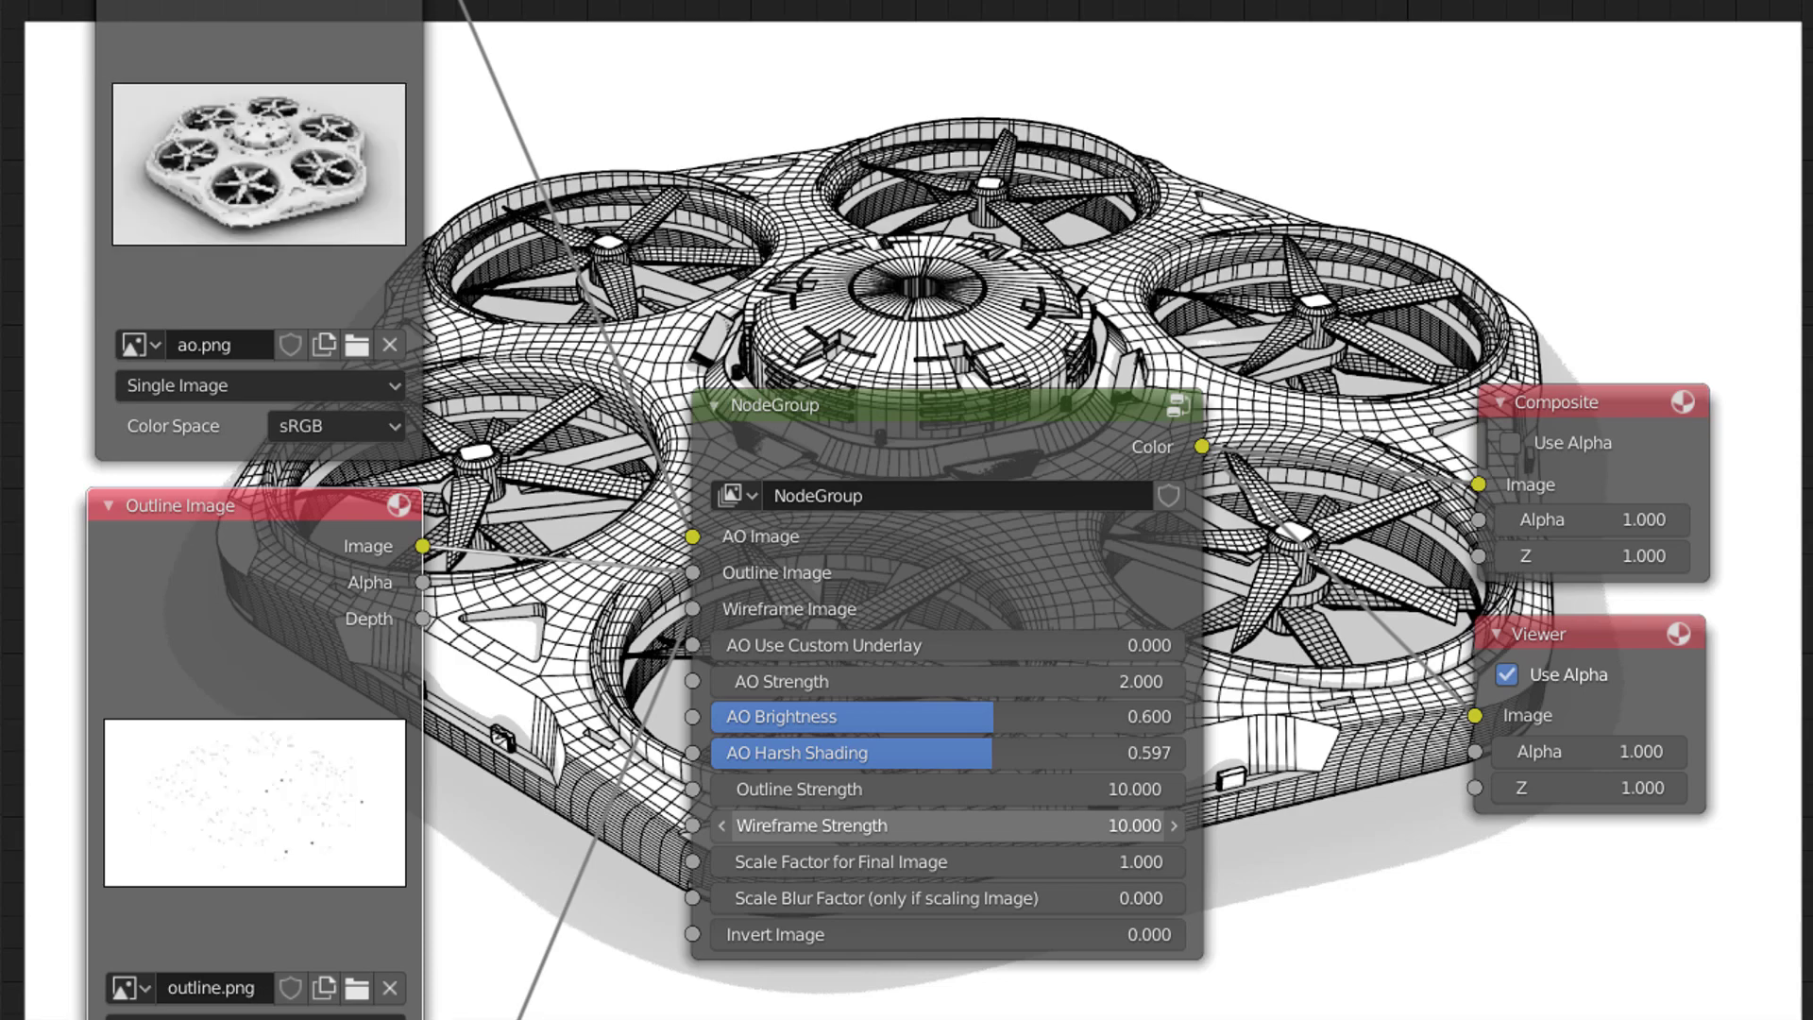
drag(945, 825, 906, 825)
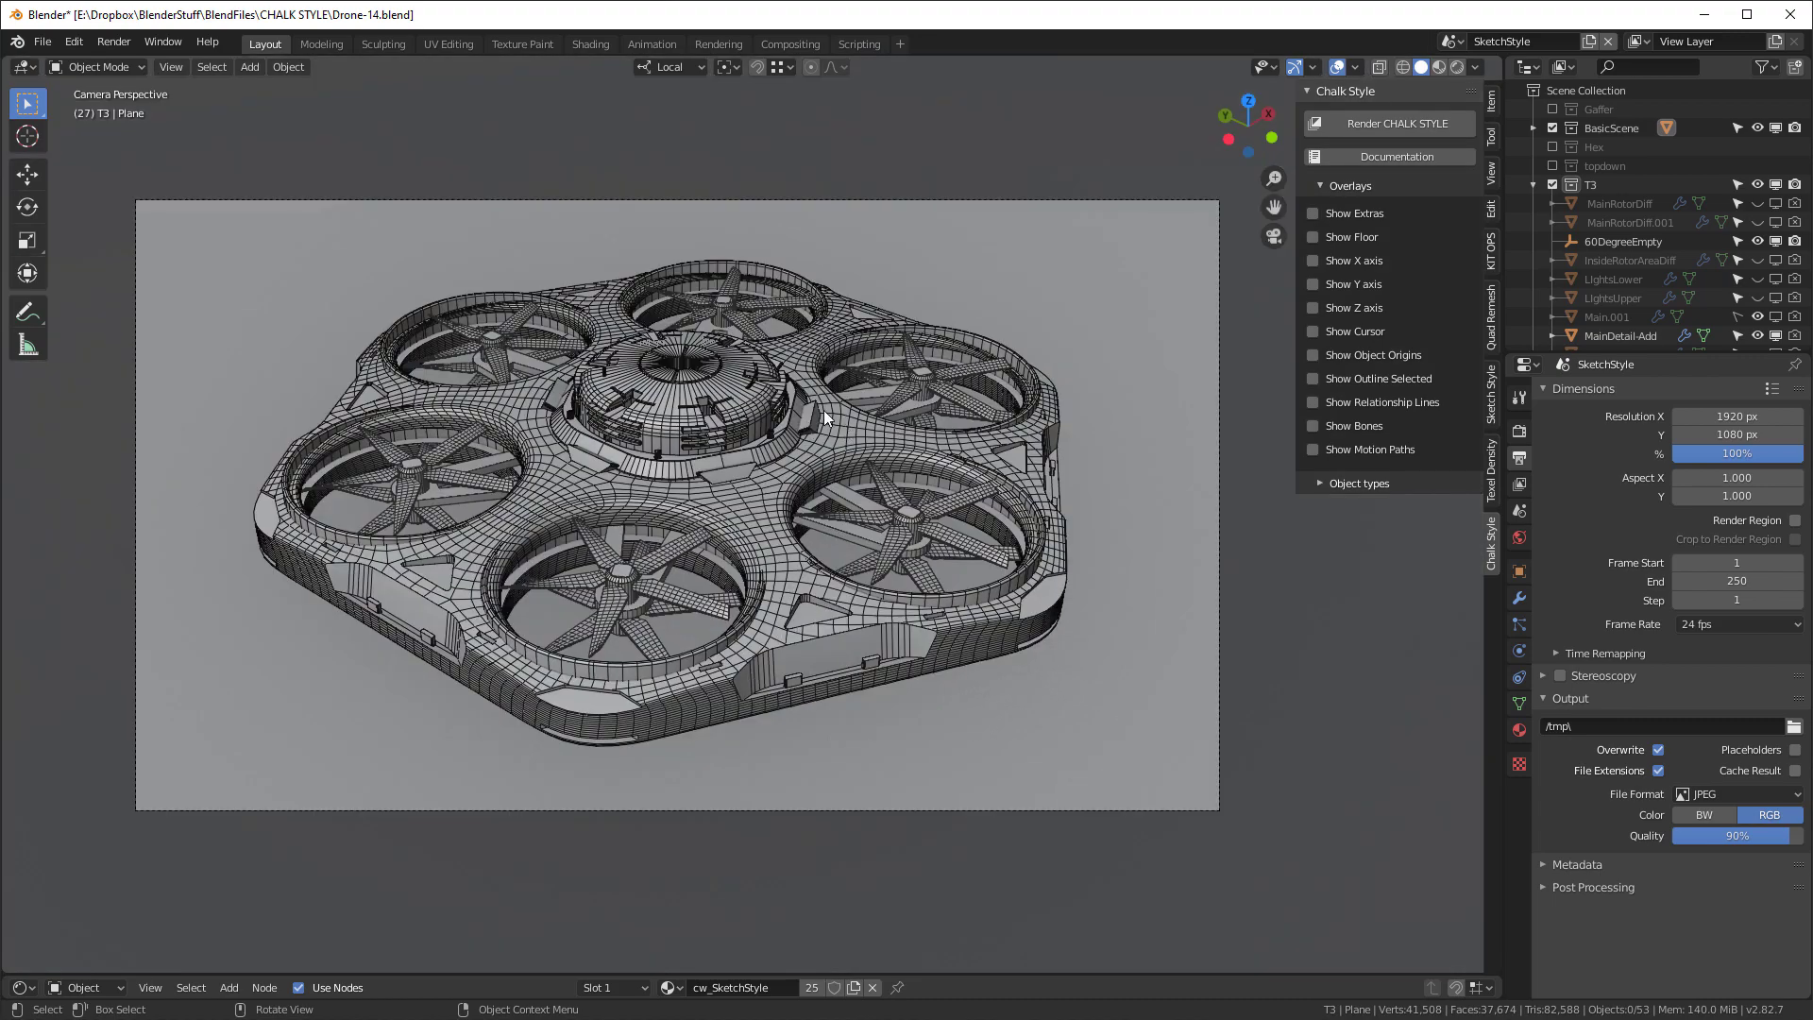
- Orbit and zoom the locked camera to a close-up of one rotor, then render chalk-style passes
right_click(805, 395)
click(746, 372)
middle_drag(807, 599, 1289, 549)
scroll(996, 513, up, 10)
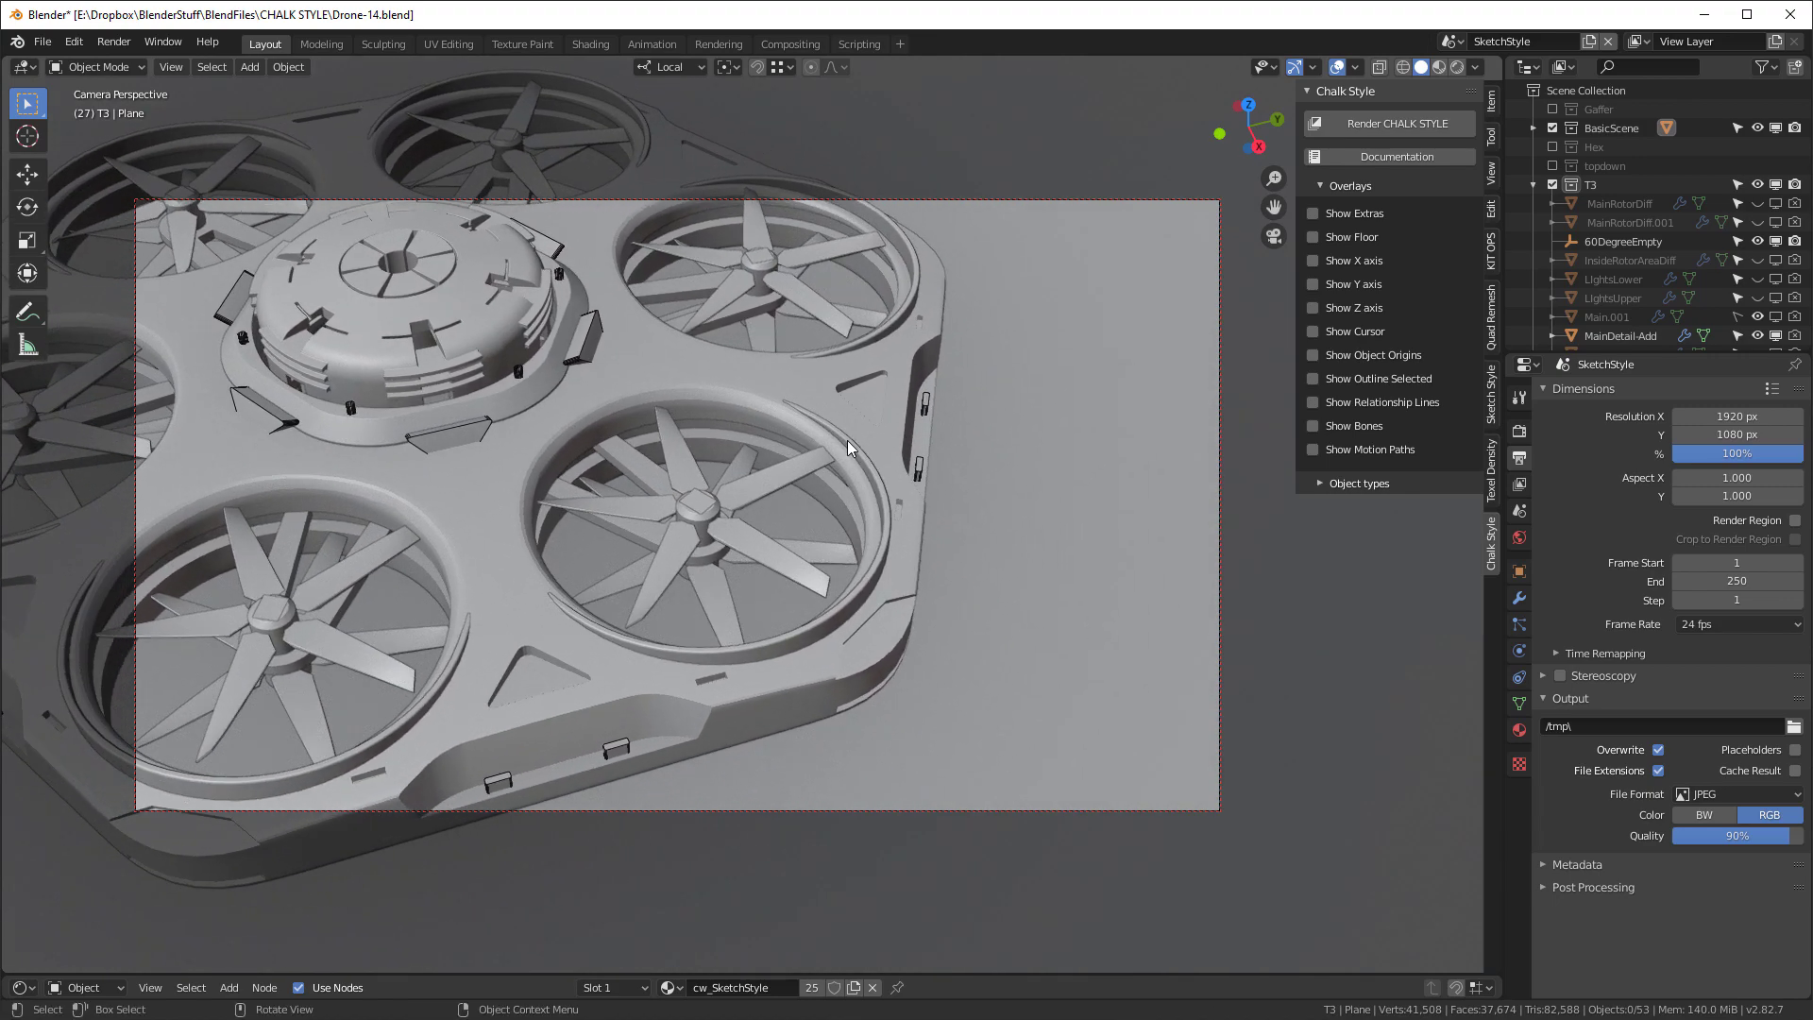
middle_drag(832, 393, 875, 365)
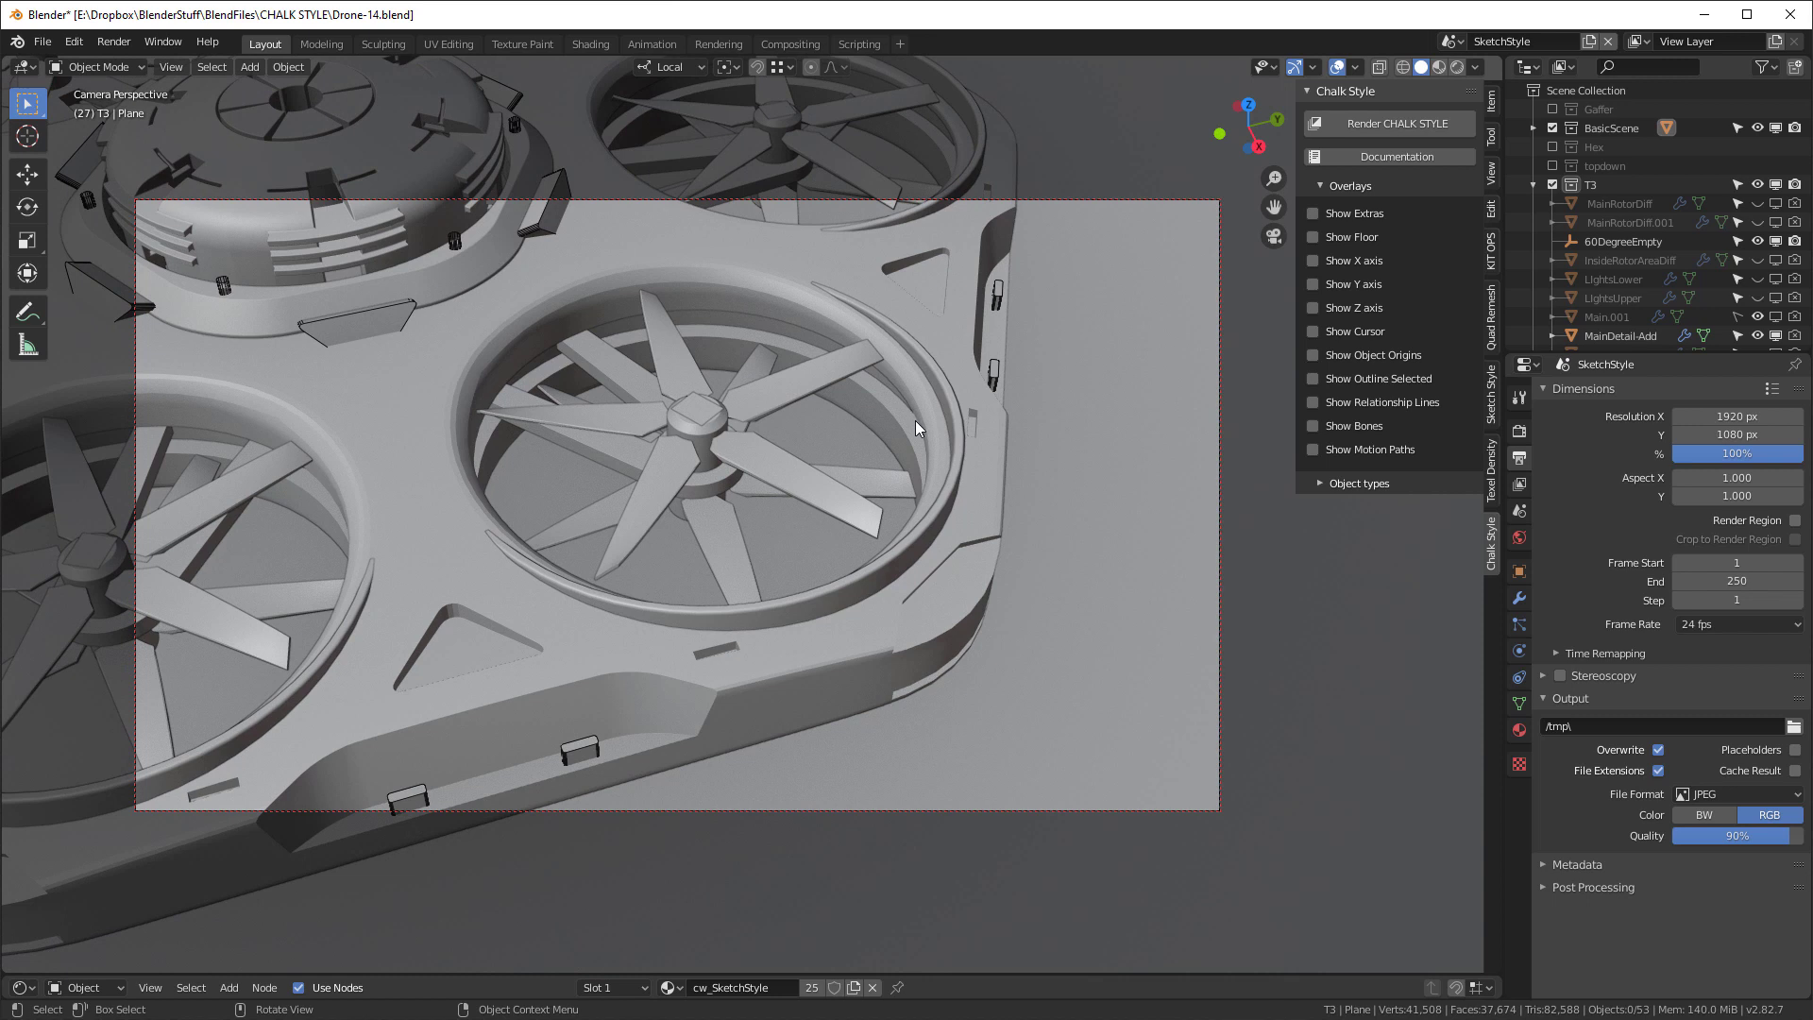
click(1409, 125)
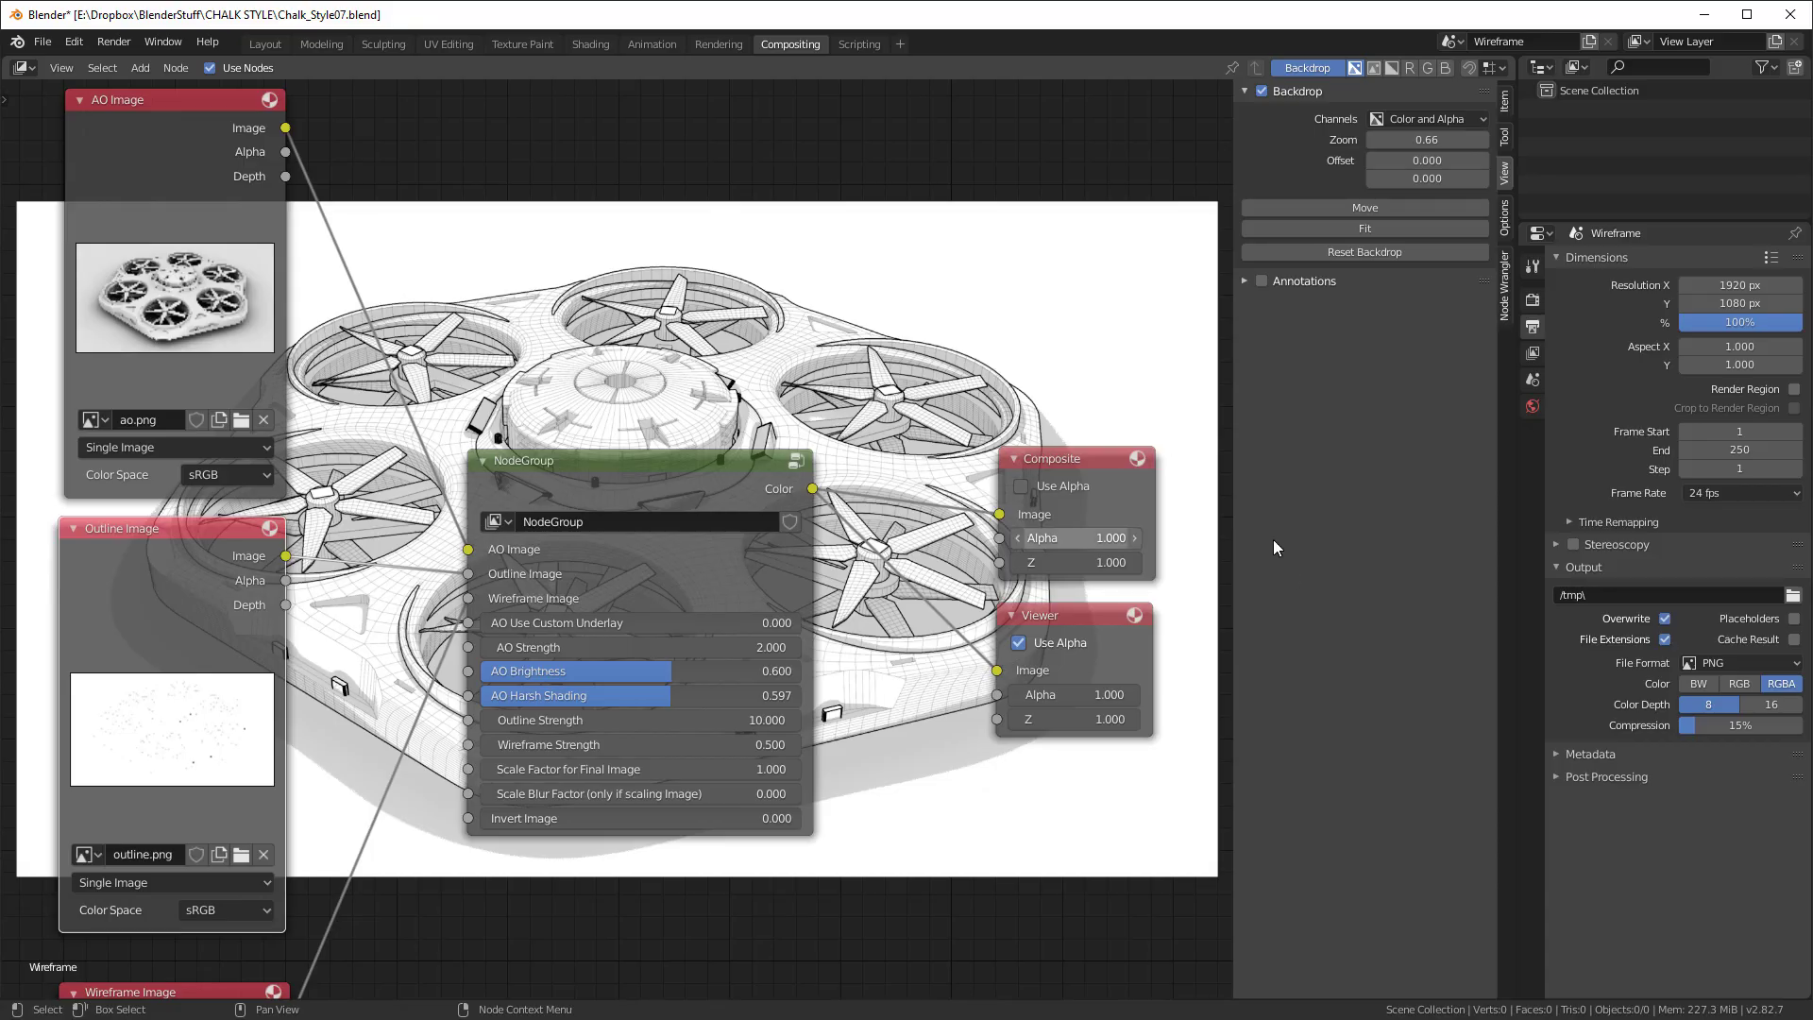
- Reload the new pass images via Node Wrangler and render the close-up rotor composite with F12
click(1504, 293)
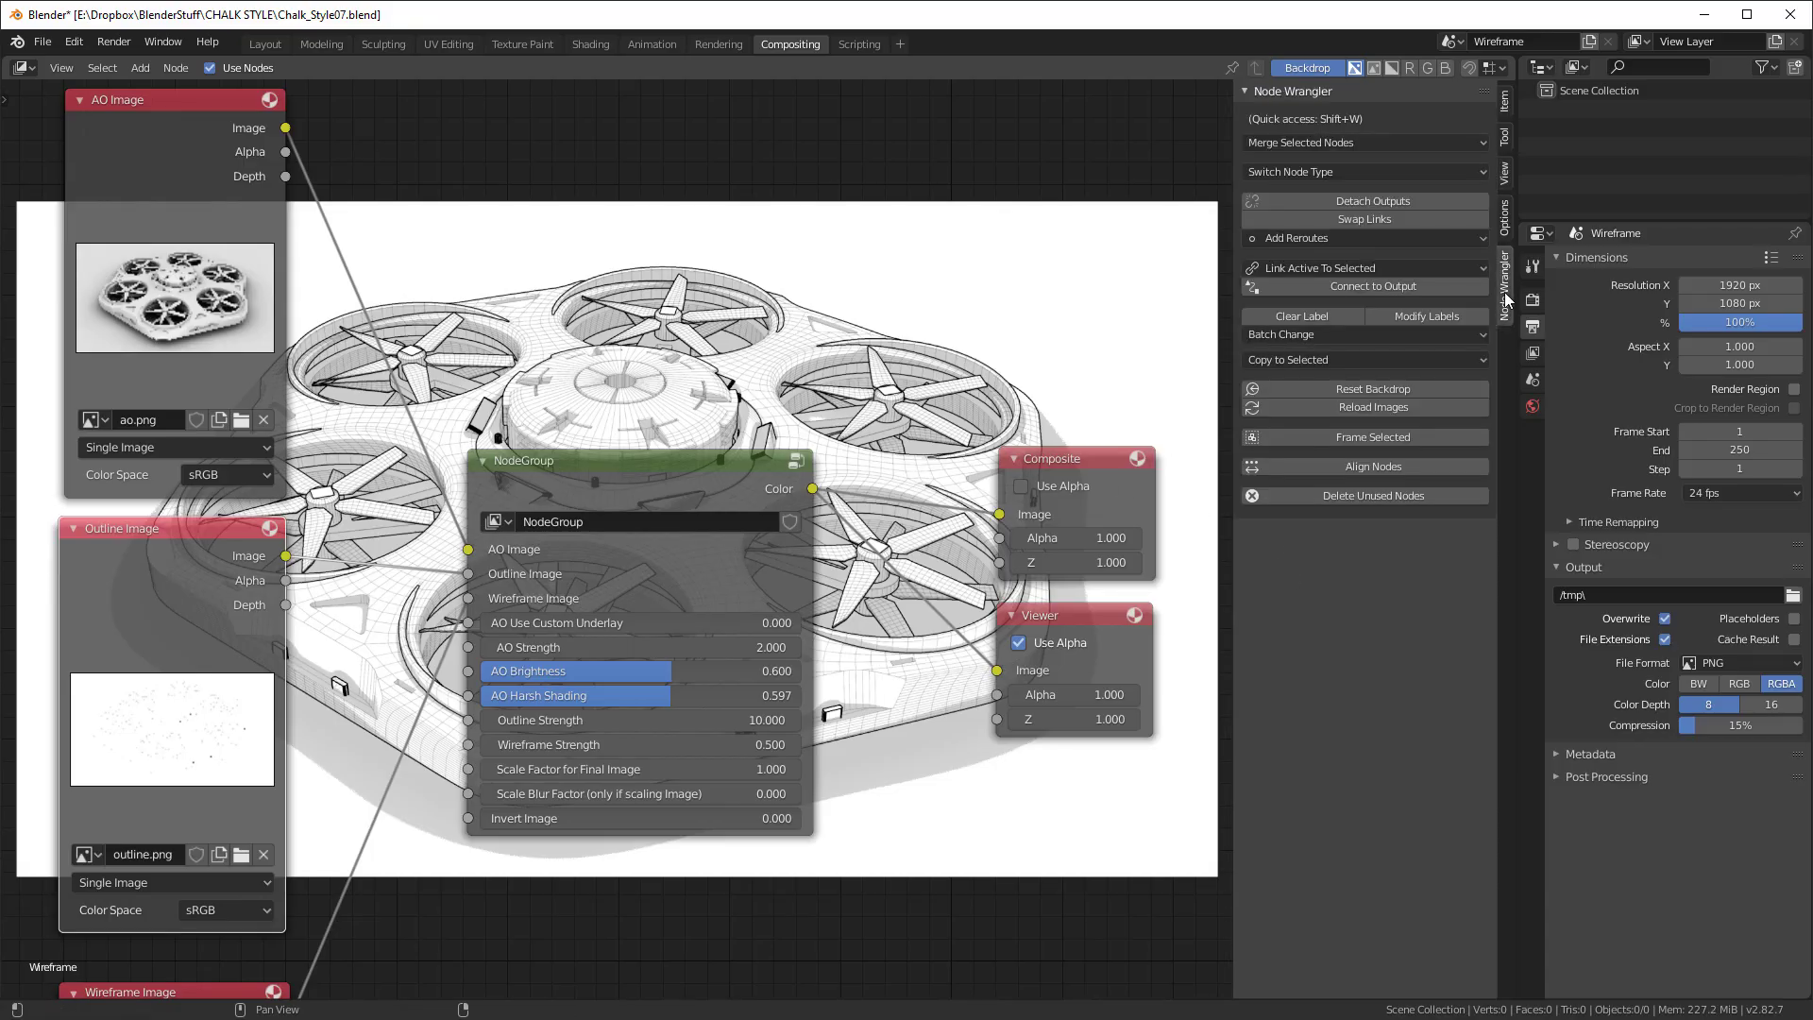
click(1401, 406)
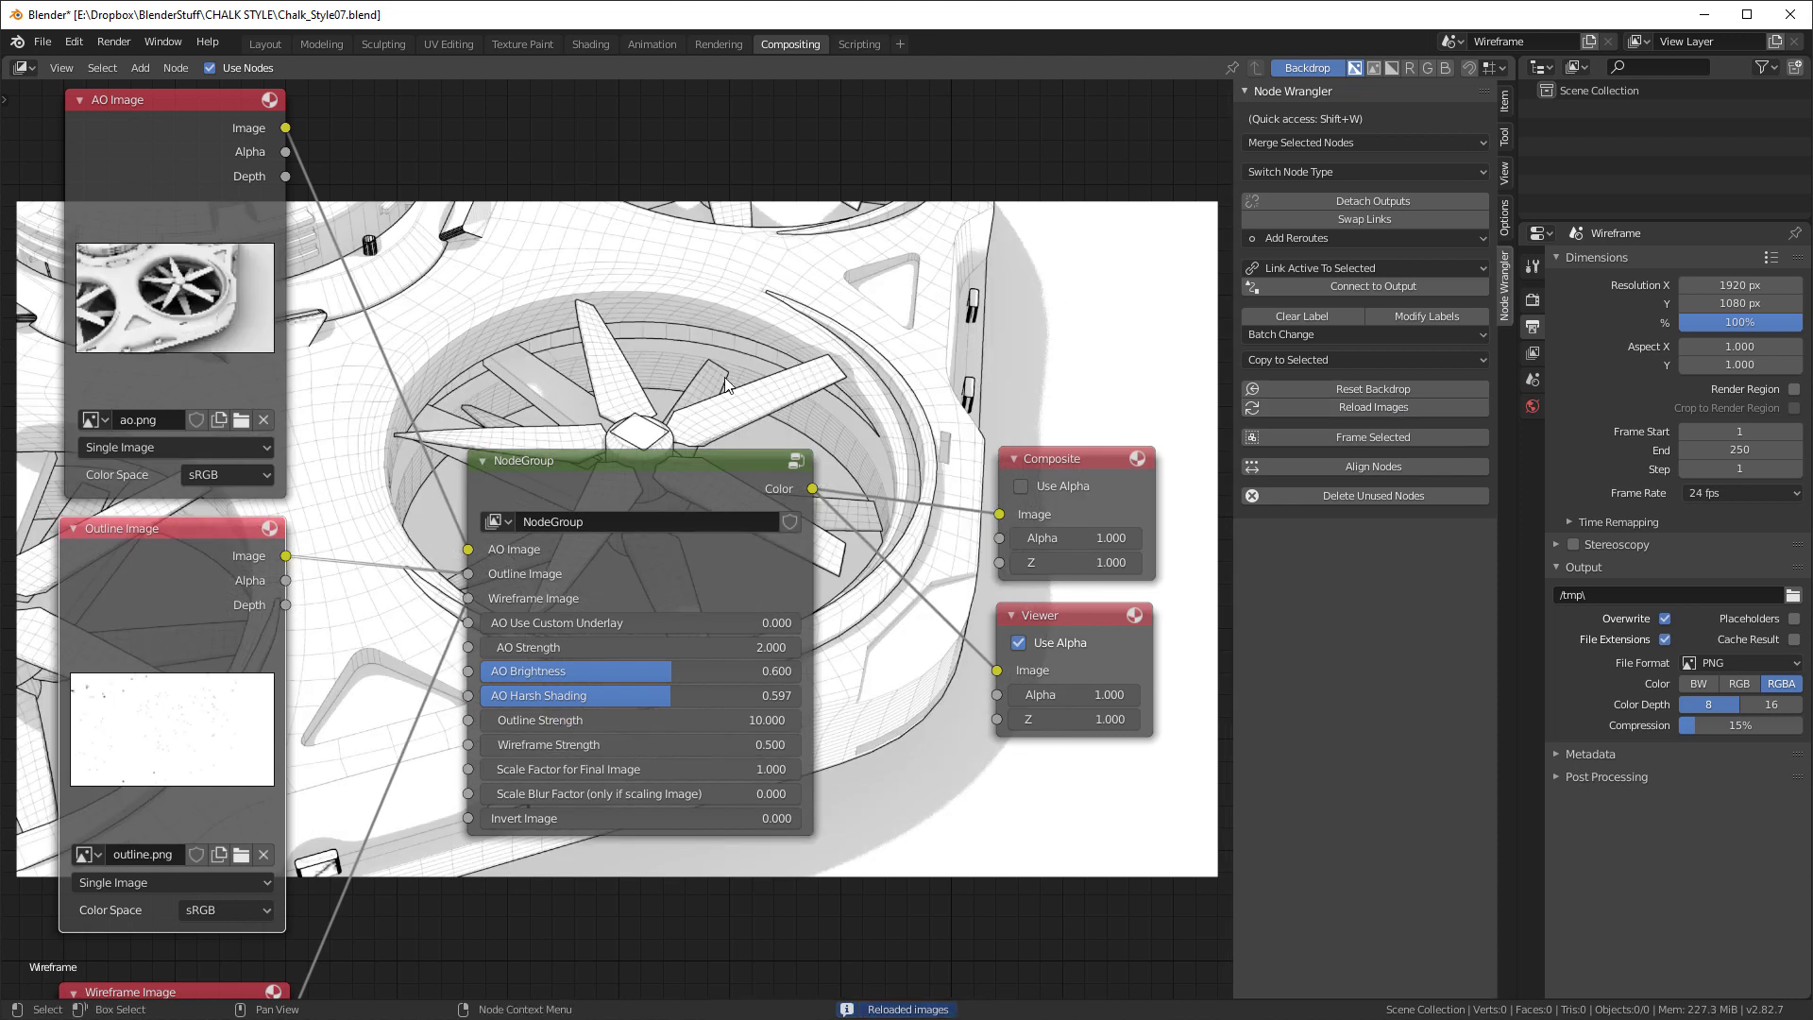
key(F12)
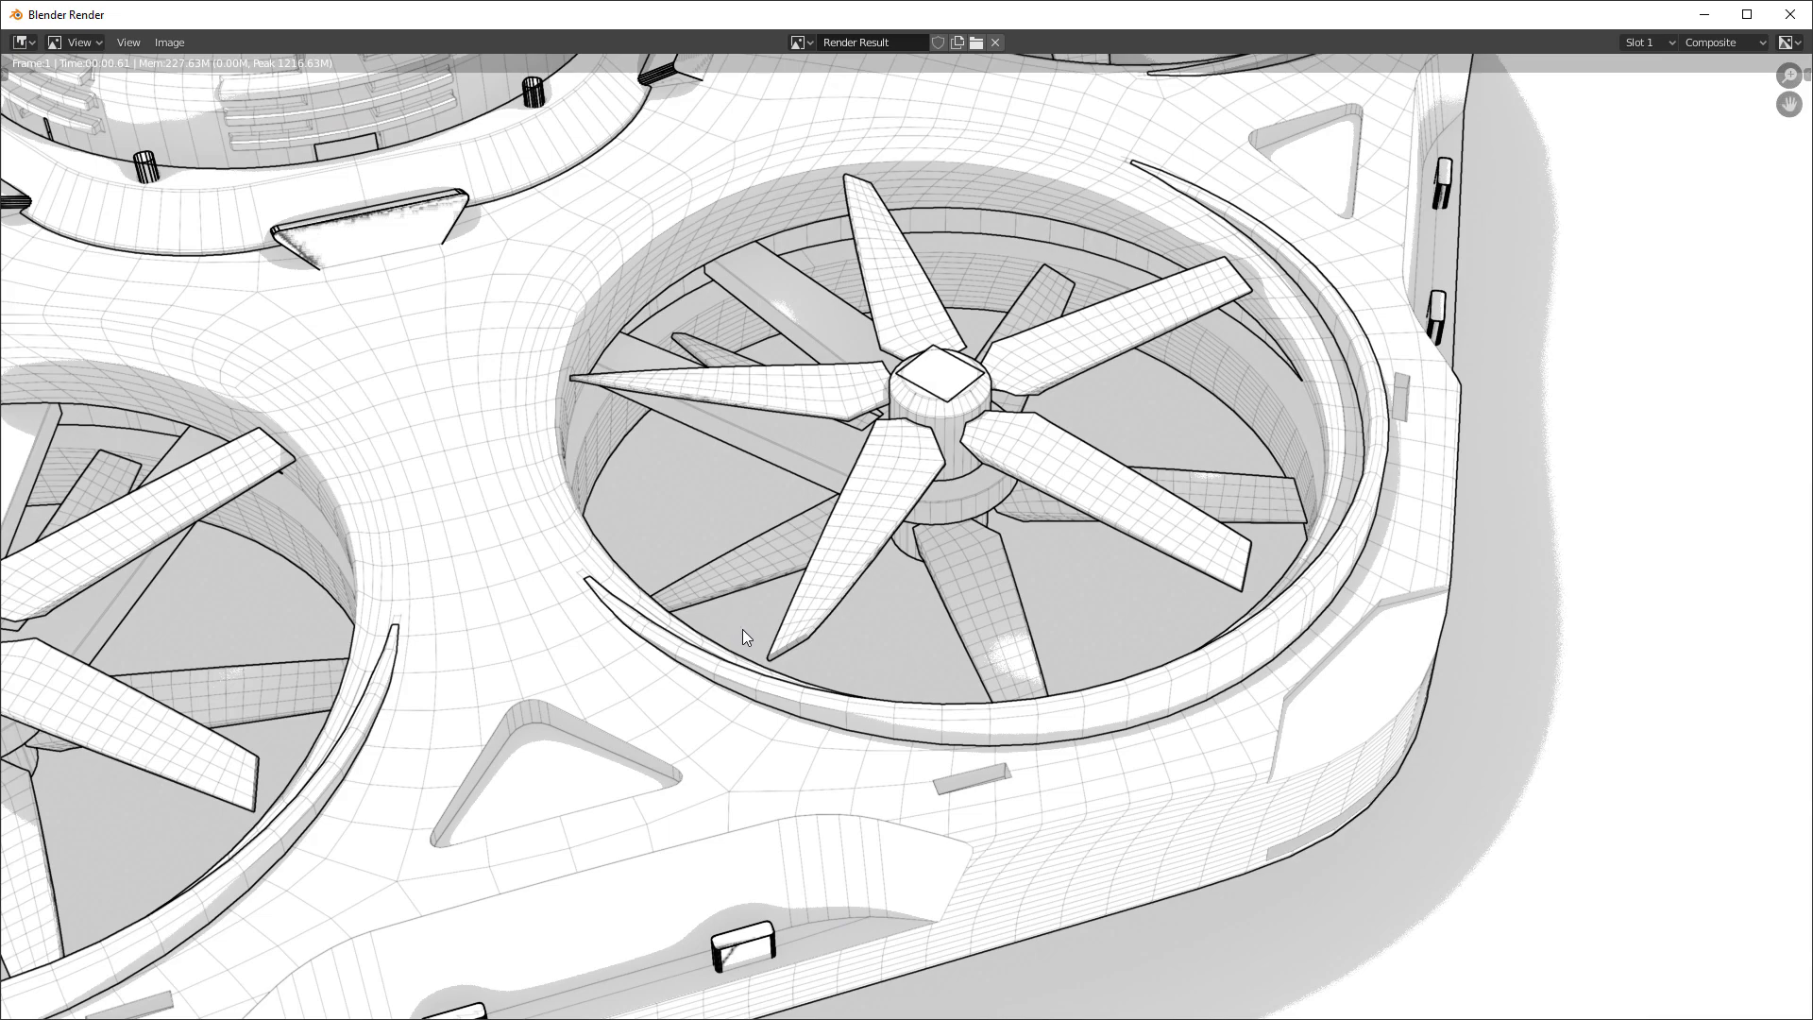
- Close the close-up rotor render window to return to the Compositing node setup
key(Escape)
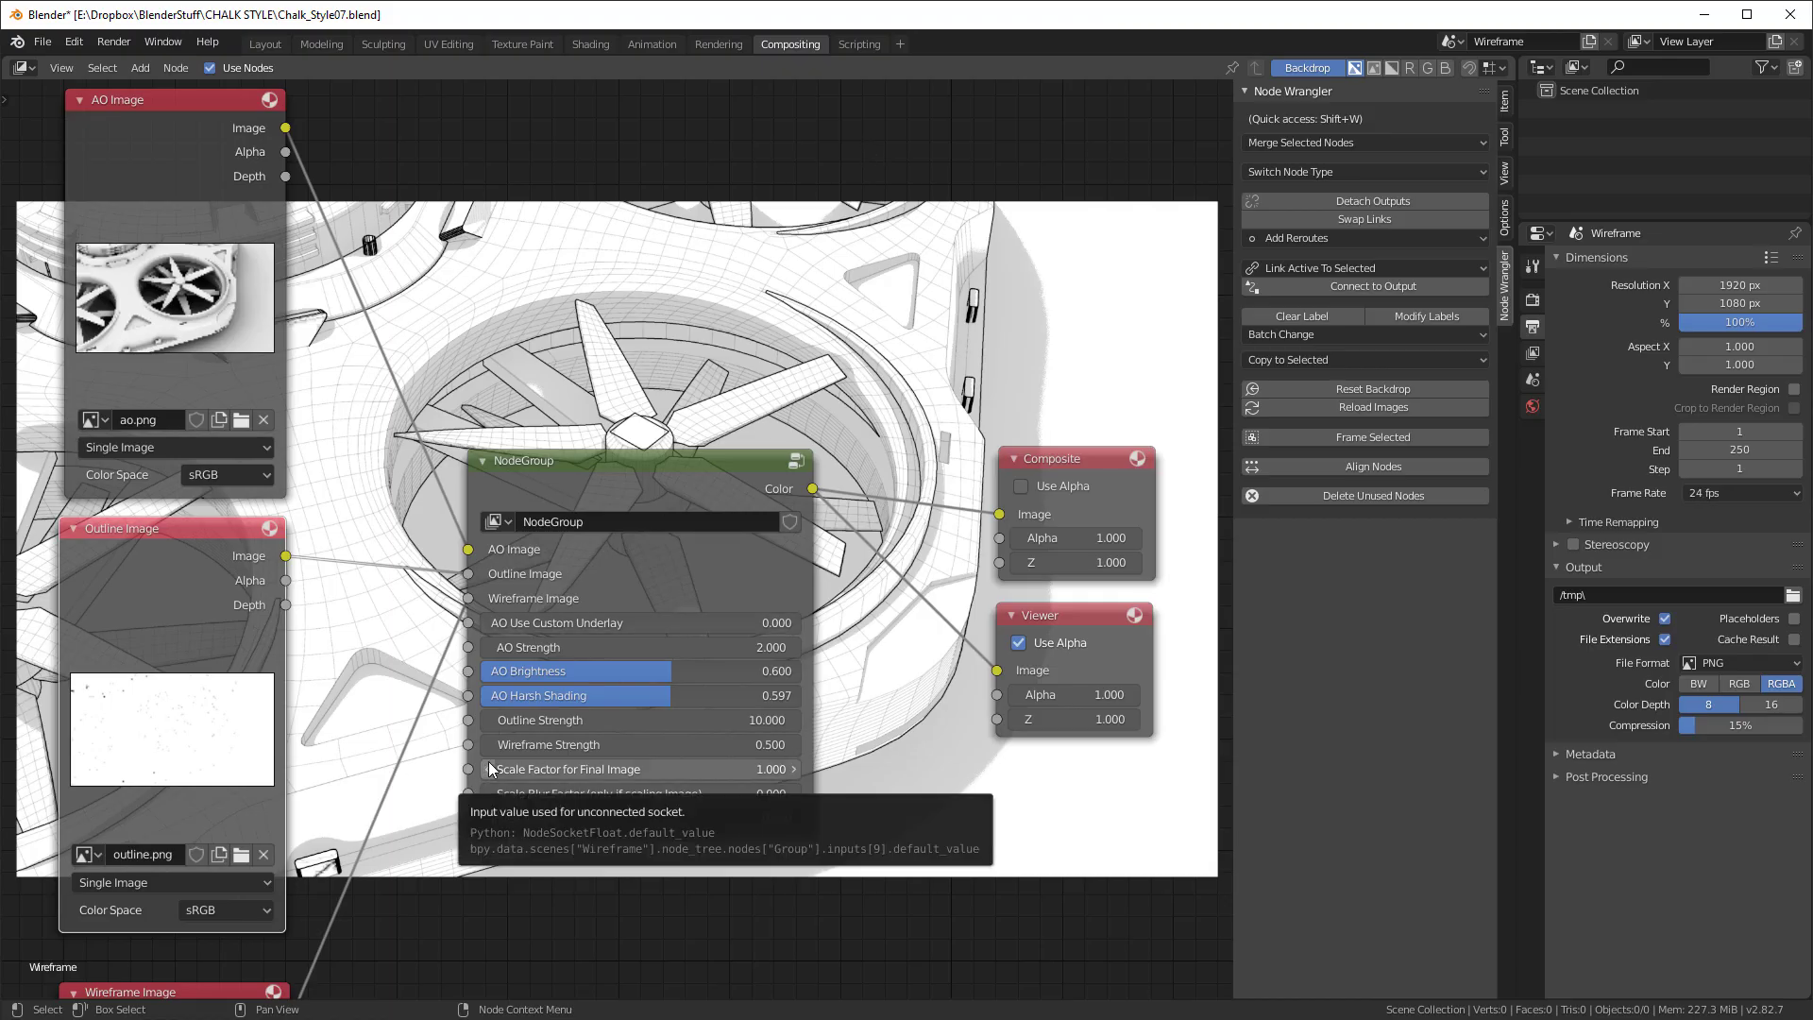